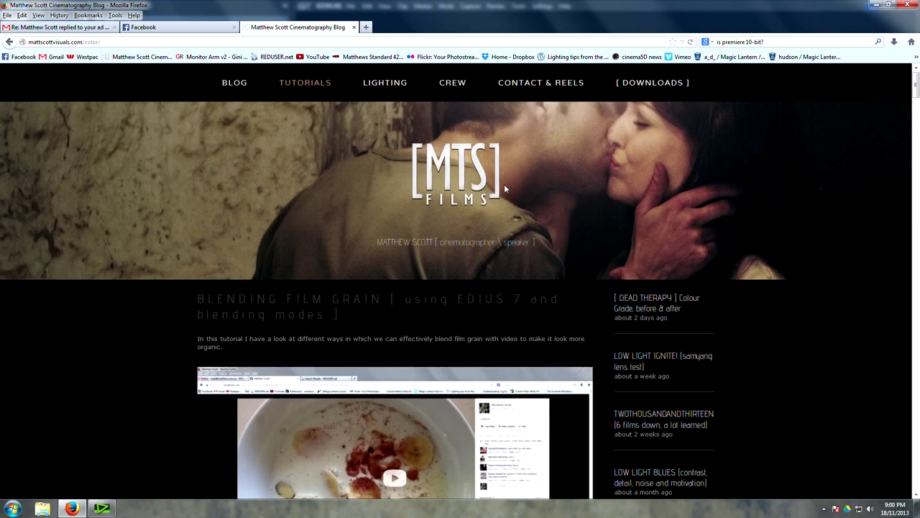
- View the blog's Lighting page, return to the Tutorials page and skim its posts
{"action": "left_click", "coordinate": [384, 82]}
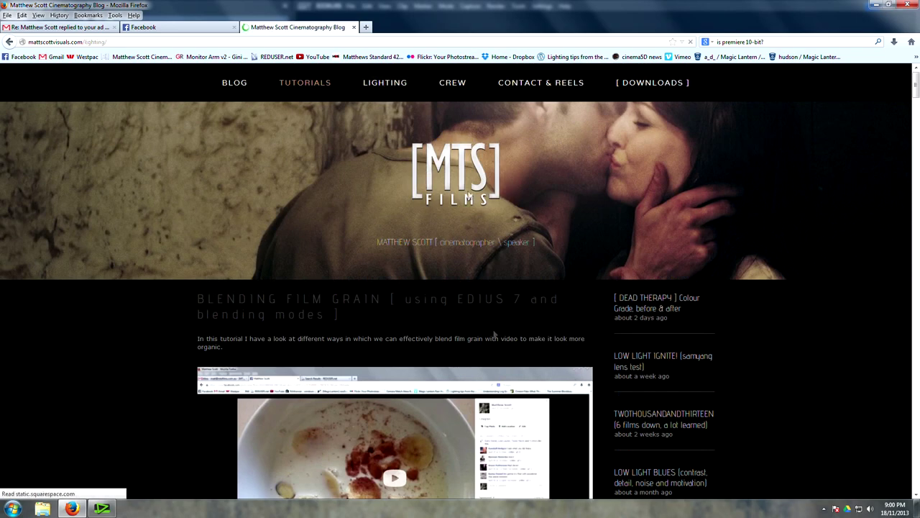
{"action": "left_click", "coordinate": [309, 85]}
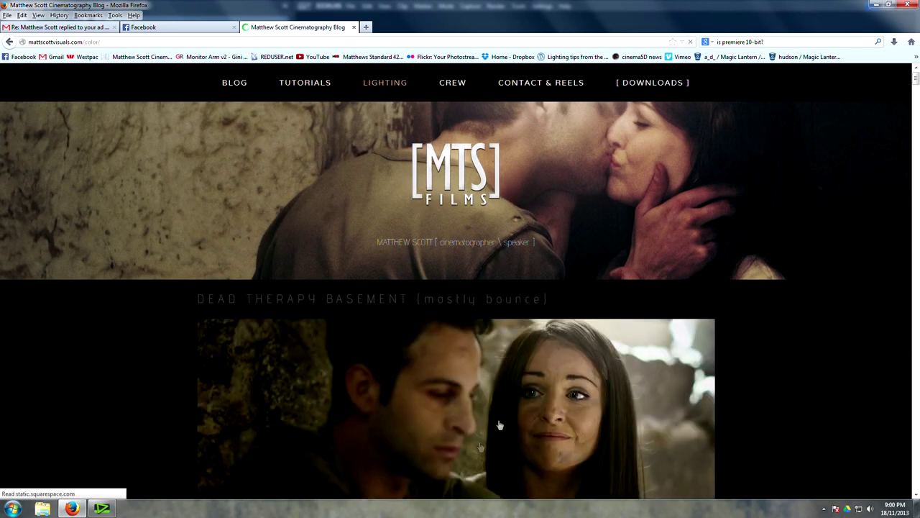
{"action": "scroll", "coordinate": [485, 363], "scroll_direction": "down", "scroll_amount": 3}
{"action": "scroll", "coordinate": [482, 363], "scroll_direction": "down", "scroll_amount": 10}
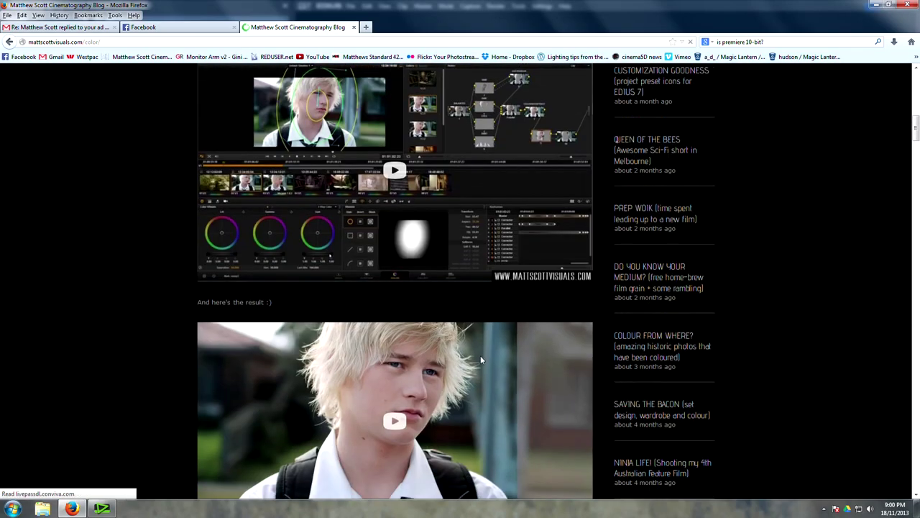
{"action": "scroll", "coordinate": [481, 362], "scroll_direction": "up", "scroll_amount": 12}
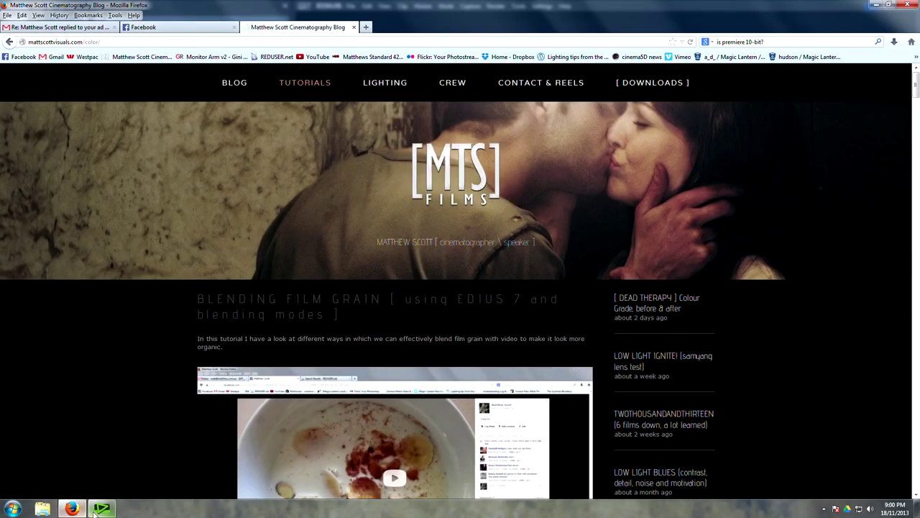
- Switch to EDIUS and scrub through the SUNSET_BREAKDOWN clip, with a brief look back at the Tutorials page in Firefox
{"action": "left_click", "coordinate": [100, 509]}
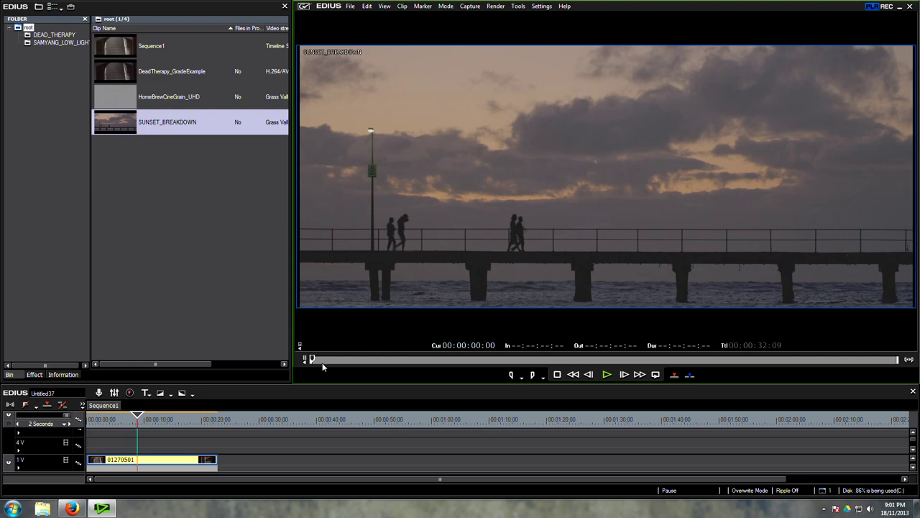
{"action": "left_click_drag", "start_coordinate": [317, 362], "coordinate": [294, 368]}
{"action": "left_click_drag", "start_coordinate": [312, 363], "coordinate": [494, 368]}
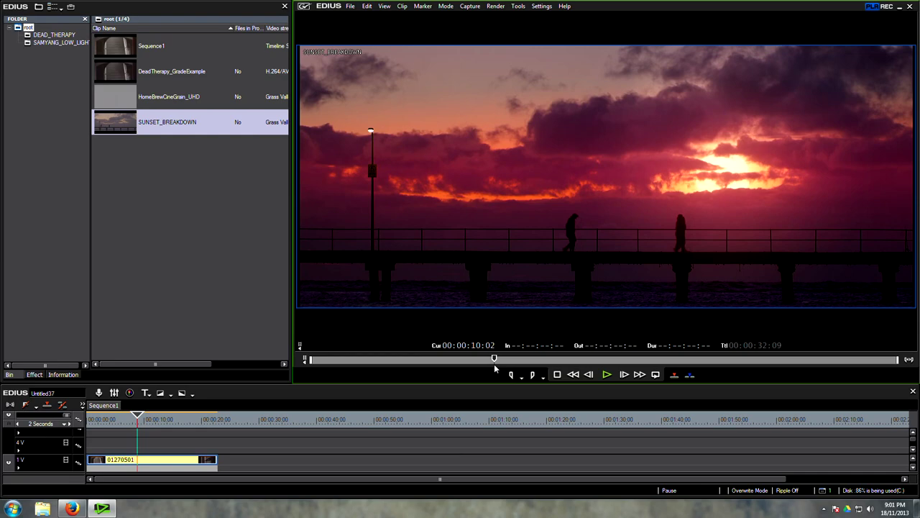
{"action": "left_click", "coordinate": [72, 508]}
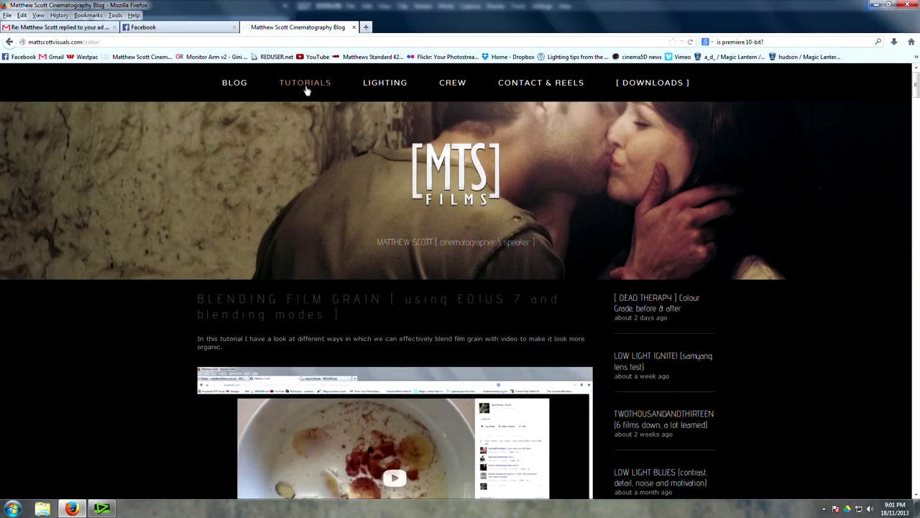
{"action": "left_click", "coordinate": [98, 509]}
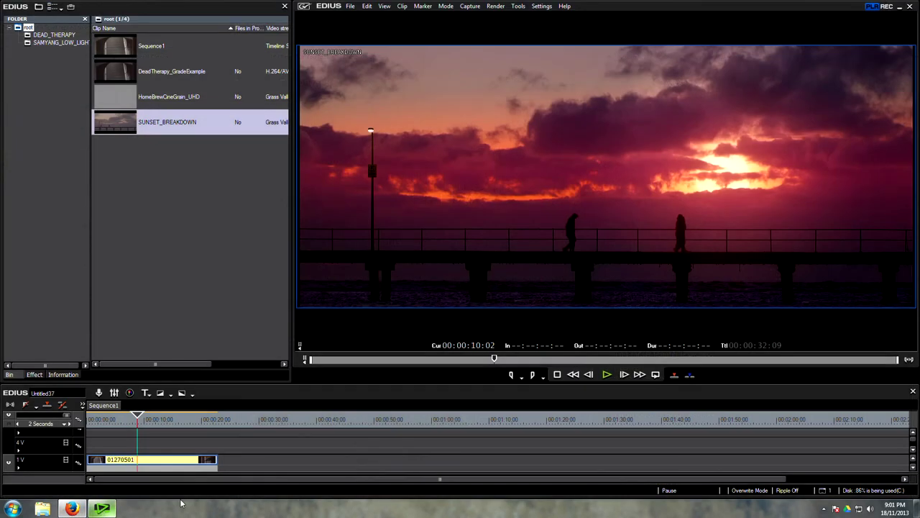
- Load the DeadTherapy_GradeExample clip into the player and review the graded shot up to about 00:00:09:14
{"action": "double_click", "coordinate": [127, 80]}
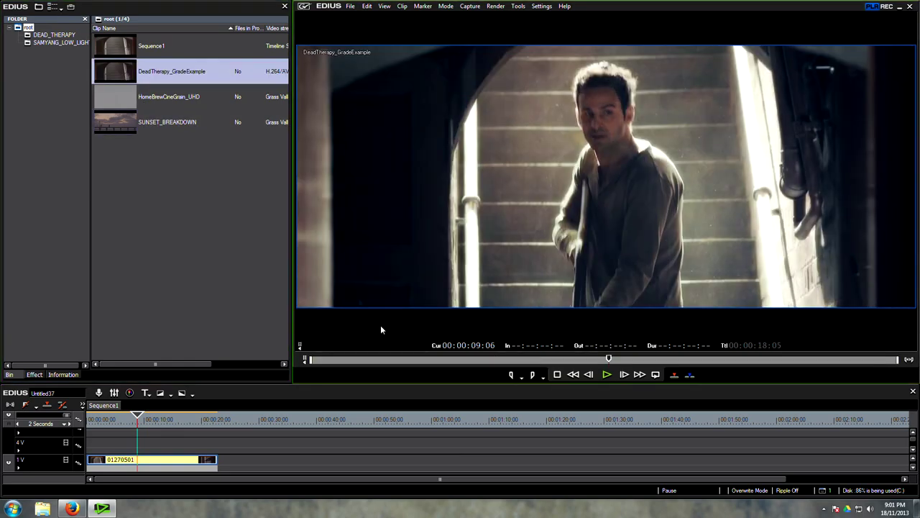
{"action": "left_click_drag", "start_coordinate": [331, 360], "coordinate": [556, 375]}
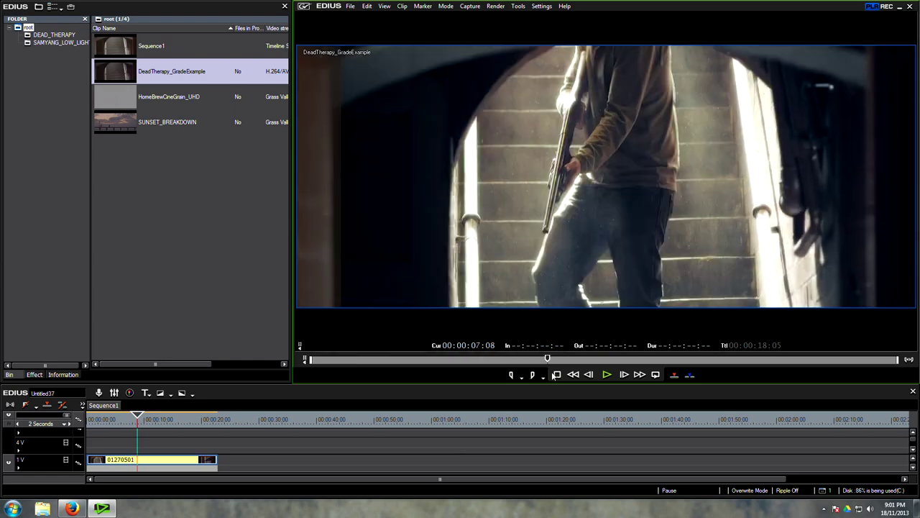
{"action": "key", "text": "space"}
{"action": "left_click_drag", "start_coordinate": [603, 358], "coordinate": [625, 359]}
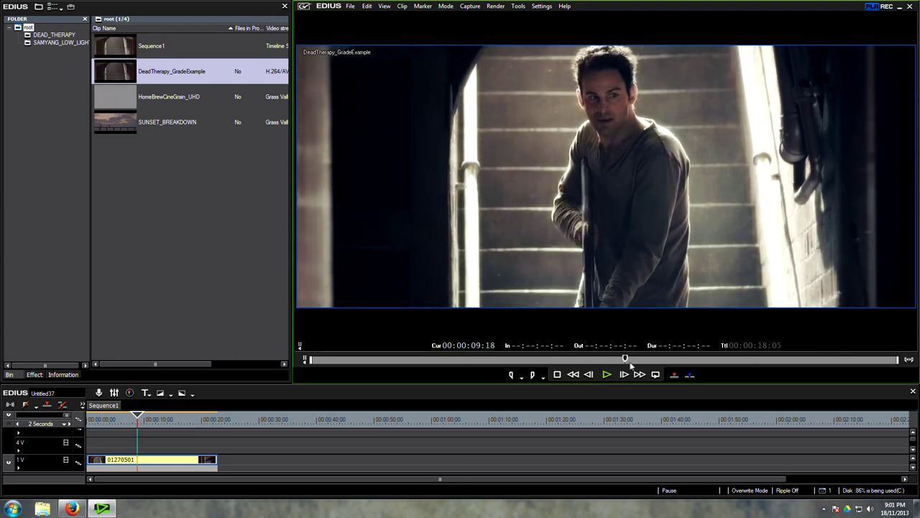
{"action": "left_click_drag", "start_coordinate": [539, 361], "coordinate": [623, 366]}
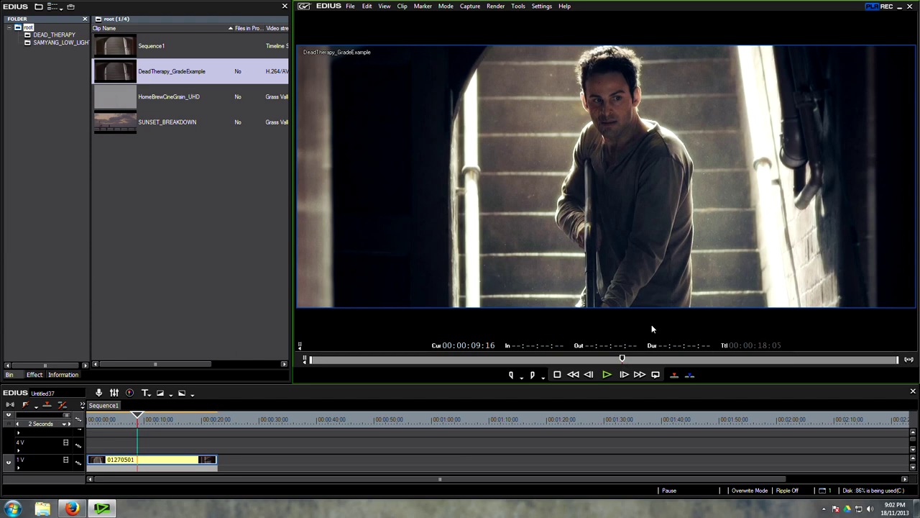
{"action": "left_click_drag", "start_coordinate": [624, 359], "coordinate": [624, 362]}
{"action": "left_click_drag", "start_coordinate": [623, 363], "coordinate": [621, 363]}
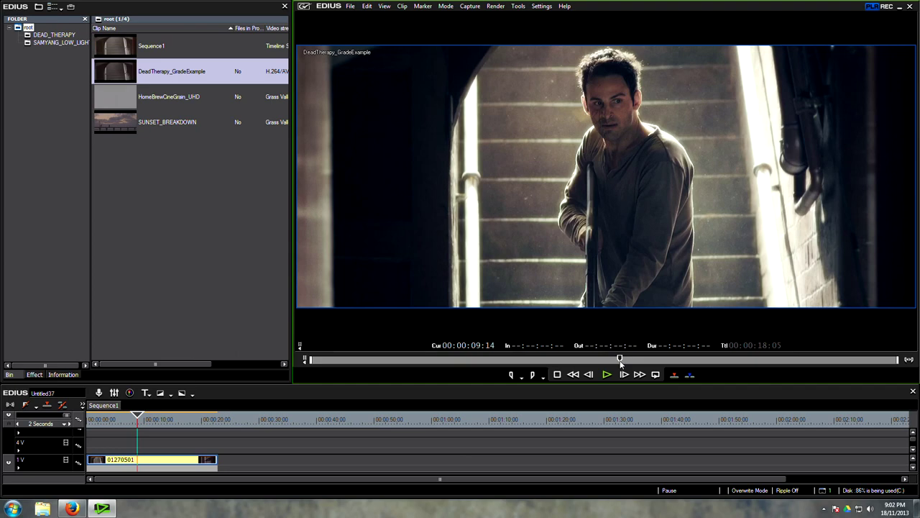
- Scrub DeadTherapy_GradeExample to about 00:00:10:20, rewind it, and play the graded section showing the man on the stairs
{"action": "left_click_drag", "start_coordinate": [411, 363], "coordinate": [605, 313]}
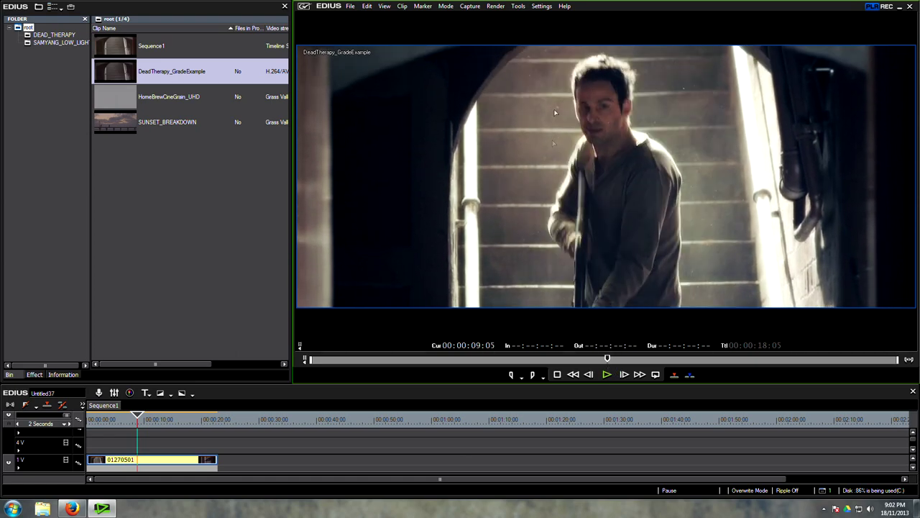
{"action": "left_click_drag", "start_coordinate": [613, 361], "coordinate": [663, 364]}
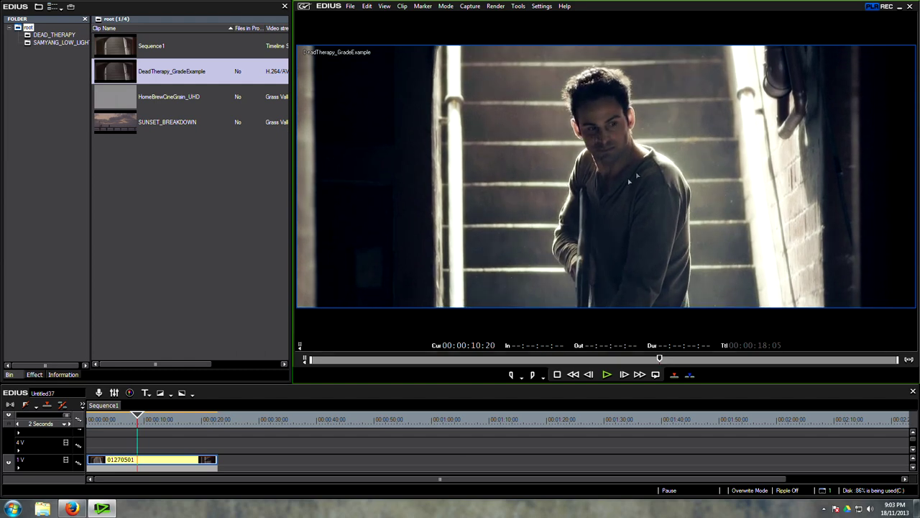
{"action": "left_click_drag", "start_coordinate": [480, 361], "coordinate": [579, 358]}
{"action": "left_click", "coordinate": [606, 374]}
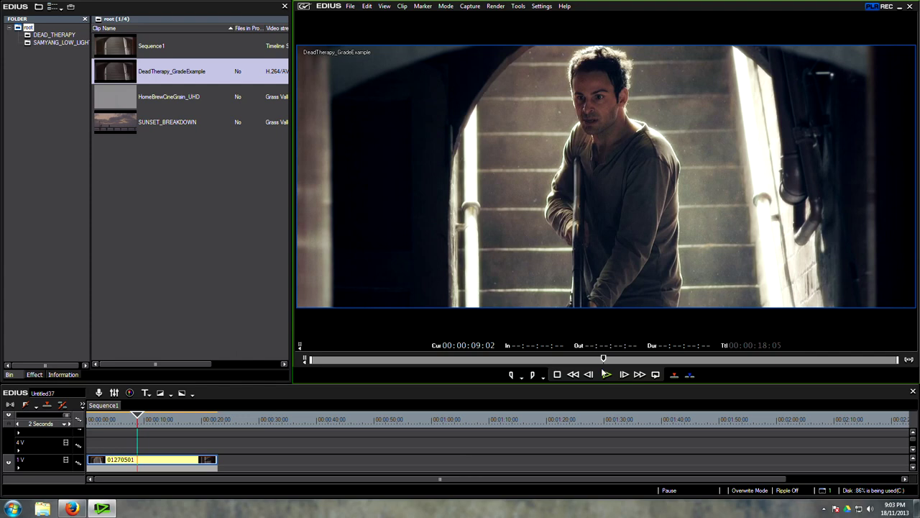
- Examine the ungraded opening of DeadTherapy_GradeExample and its wipe into the grade, and return the clip to its start
{"action": "left_click_drag", "start_coordinate": [344, 358], "coordinate": [324, 360]}
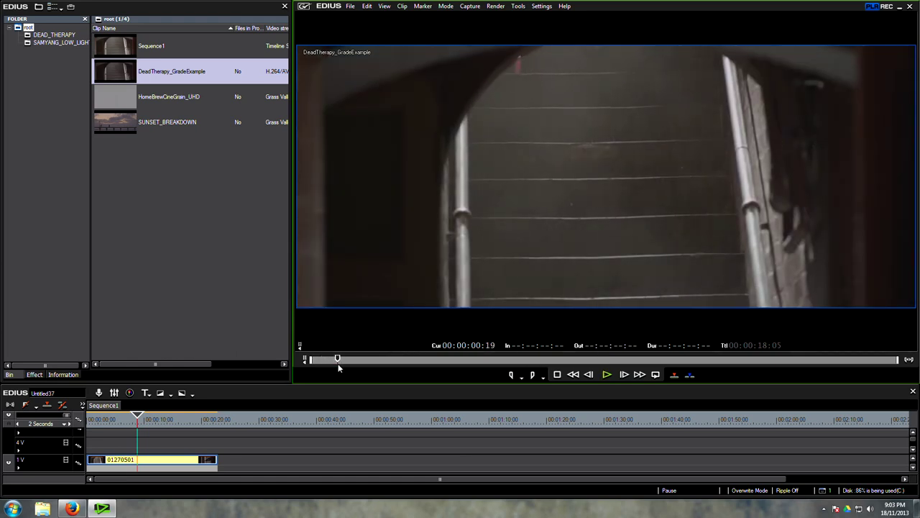
{"action": "mouse_move", "coordinate": [345, 365]}
{"action": "left_mouse_down"}
{"action": "mouse_move", "coordinate": [549, 393]}
{"action": "mouse_move", "coordinate": [661, 379]}
{"action": "mouse_move", "coordinate": [378, 376]}
{"action": "mouse_move", "coordinate": [489, 363]}
{"action": "mouse_move", "coordinate": [553, 367]}
{"action": "mouse_move", "coordinate": [345, 375]}
{"action": "left_mouse_up"}
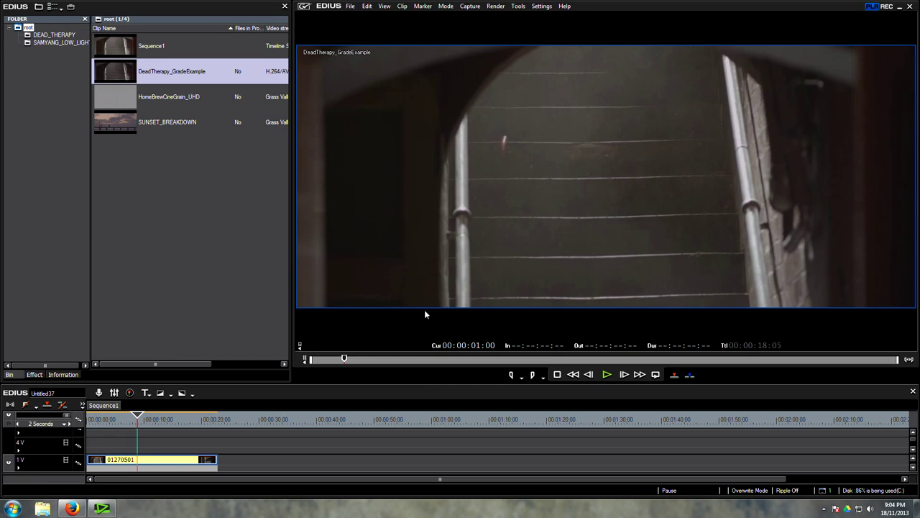
{"action": "left_click_drag", "start_coordinate": [343, 358], "coordinate": [413, 373]}
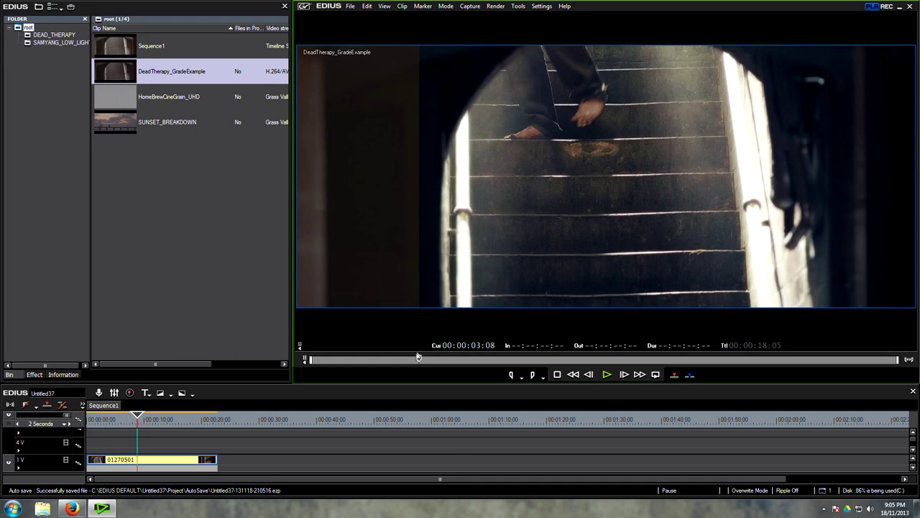
{"action": "left_click_drag", "start_coordinate": [417, 357], "coordinate": [311, 358]}
- Deselect the clip in the bin and scrub Sequence1 to 00:00:13:10 to view the ungraded footage
{"action": "left_click", "coordinate": [187, 208]}
{"action": "left_click", "coordinate": [155, 442]}
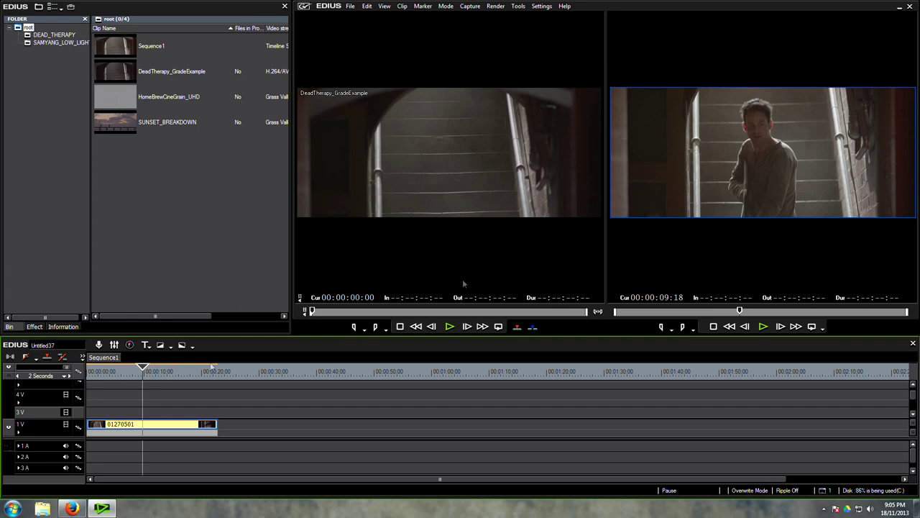
{"action": "left_click_drag", "start_coordinate": [130, 384], "coordinate": [164, 389]}
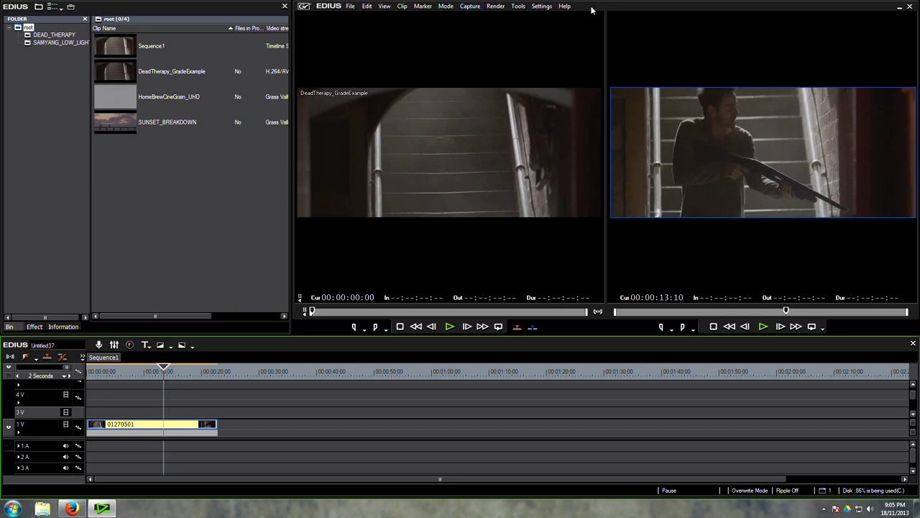
- Set the project frame size to Custom, keep it at 1920 x 814, and apply the project settings
{"action": "left_click", "coordinate": [541, 6]}
{"action": "left_click", "coordinate": [554, 48]}
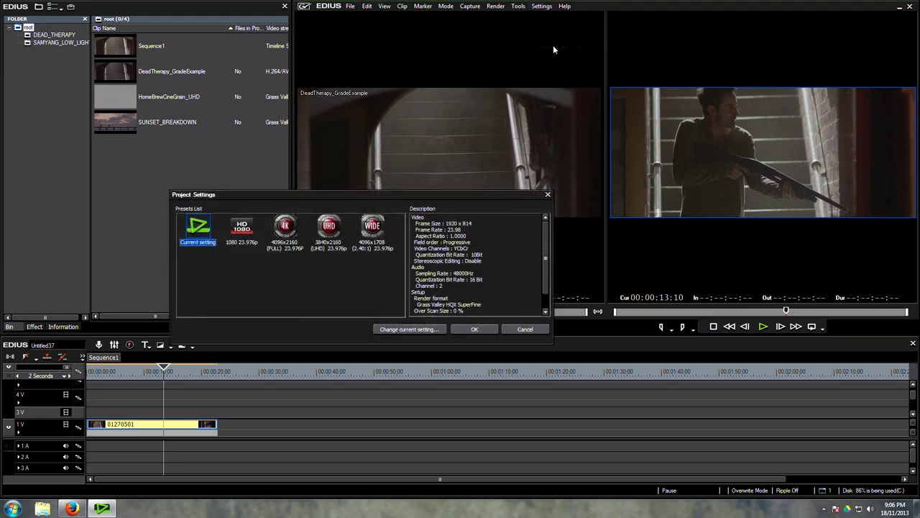
{"action": "left_click", "coordinate": [408, 329]}
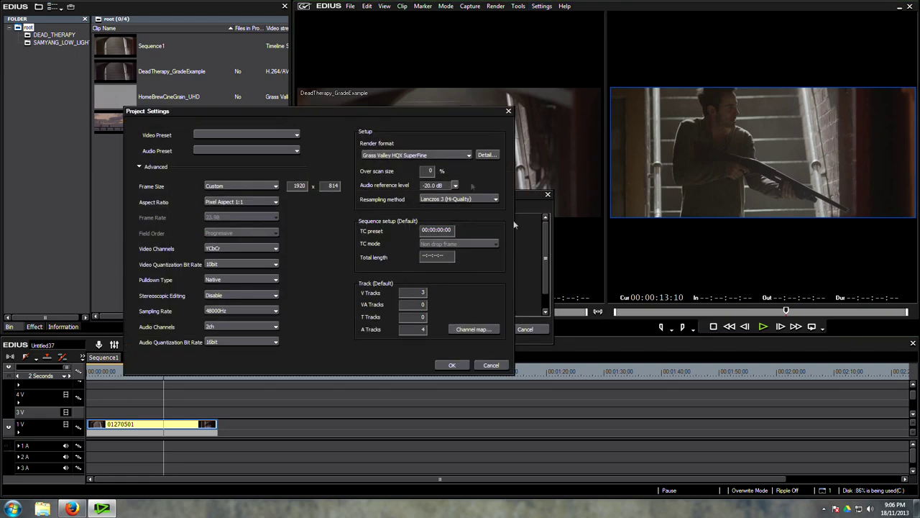
{"action": "left_click", "coordinate": [240, 186]}
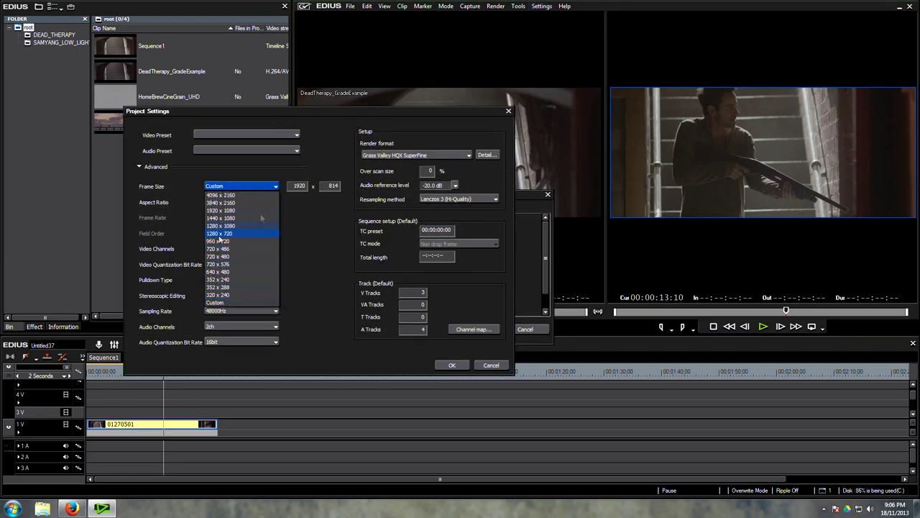
{"action": "left_click", "coordinate": [235, 304]}
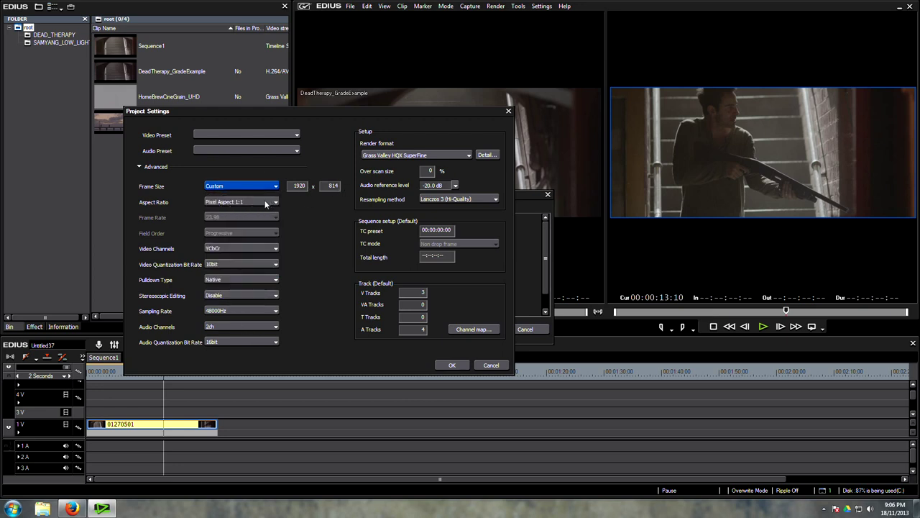
{"action": "left_click", "coordinate": [328, 188]}
{"action": "left_click", "coordinate": [452, 366]}
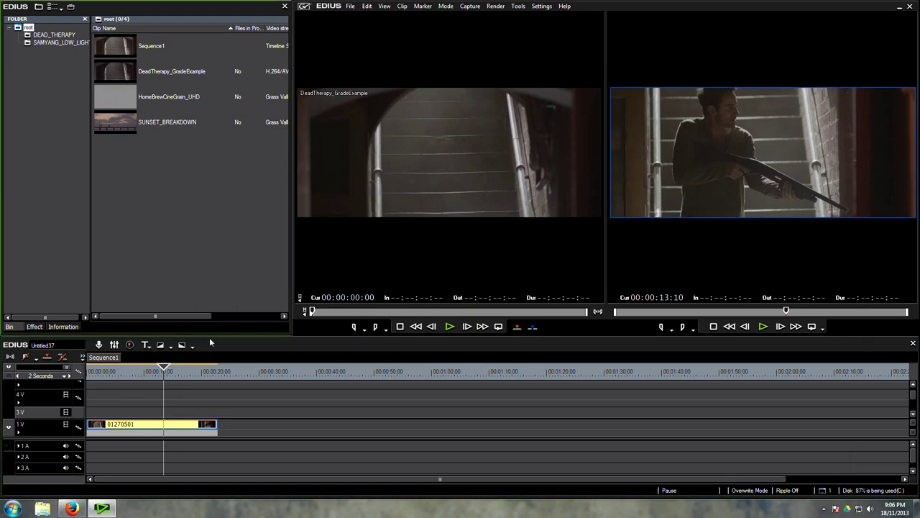
- Try a freehand transform and the Default preset in clip 01270501's Layouter, and apply the Fit Width preset
{"action": "left_click", "coordinate": [63, 326]}
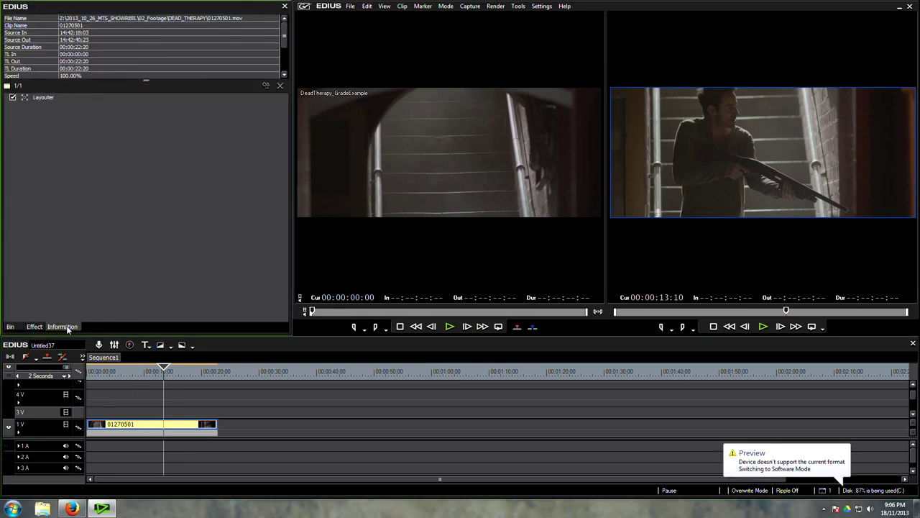
{"action": "left_click", "coordinate": [128, 396]}
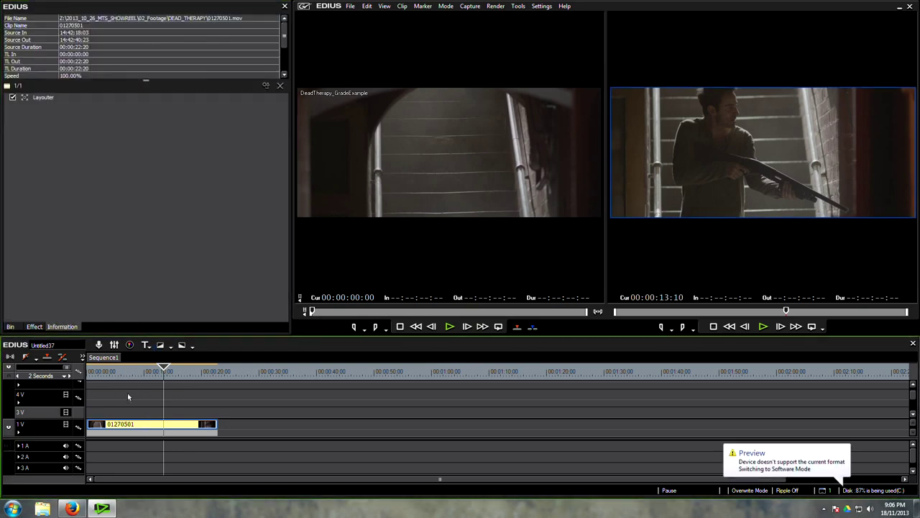
{"action": "left_click", "coordinate": [74, 327]}
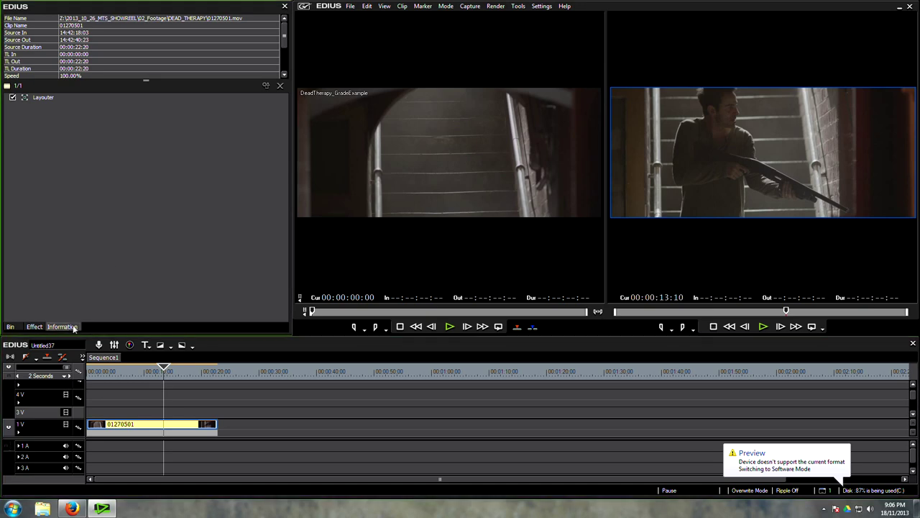
{"action": "double_click", "coordinate": [45, 97]}
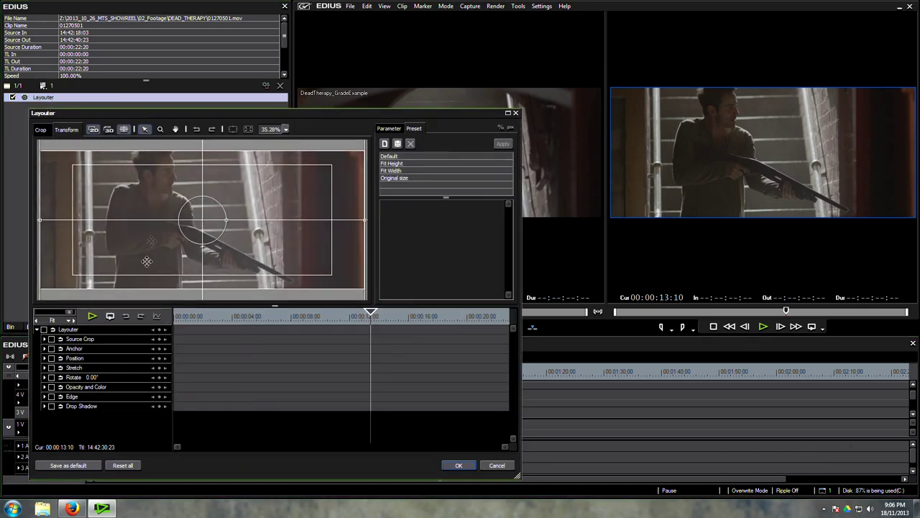
{"action": "left_click_drag", "start_coordinate": [139, 221], "coordinate": [272, 175]}
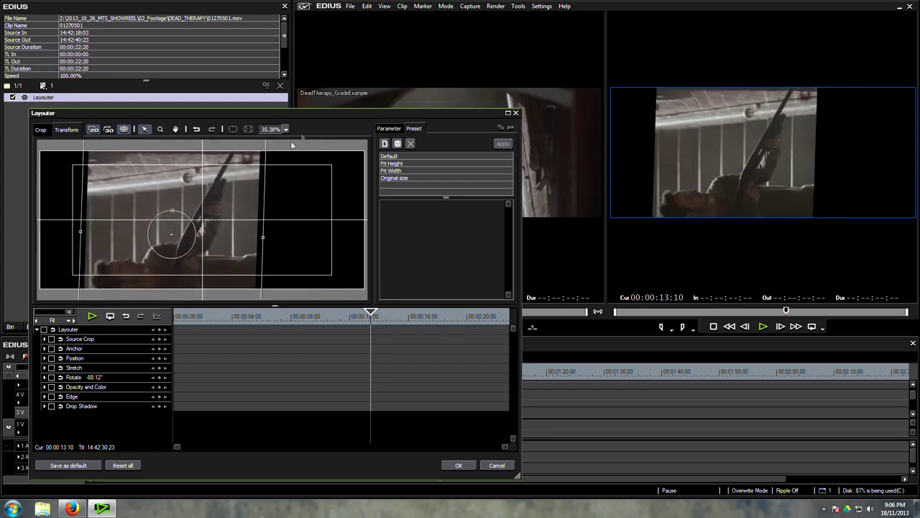
{"action": "double_click", "coordinate": [388, 157]}
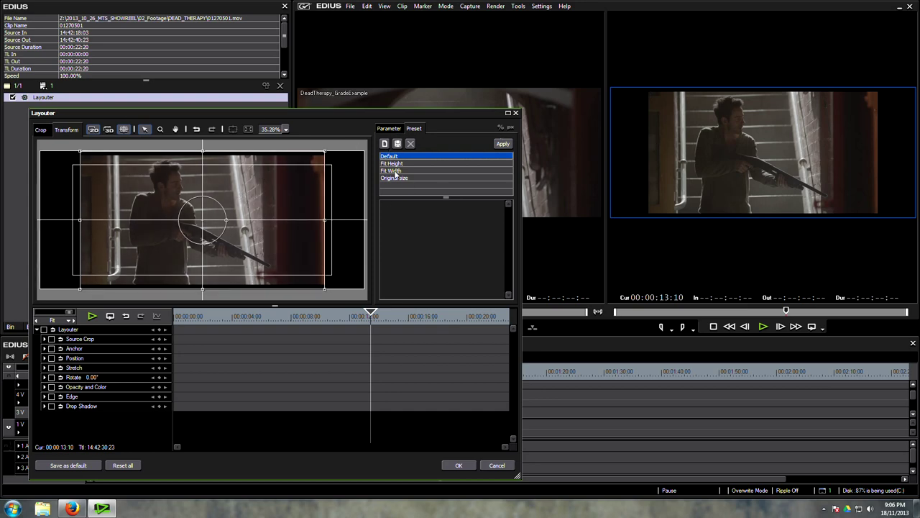
{"action": "double_click", "coordinate": [395, 171]}
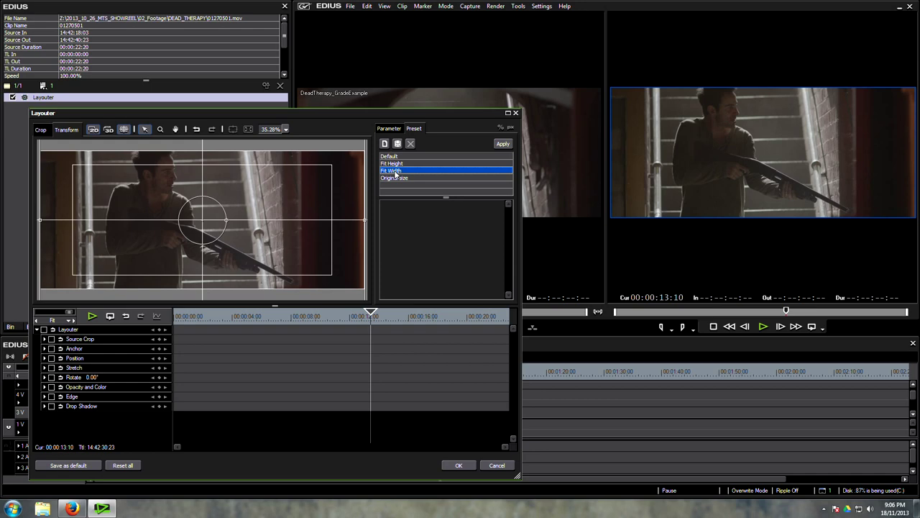
{"action": "left_click", "coordinate": [459, 465]}
- Compare the graded example at 00:00:09:17 with the ungraded timeline clip at 00:00:09:18
{"action": "left_click_drag", "start_coordinate": [164, 371], "coordinate": [150, 387]}
{"action": "left_click_drag", "start_coordinate": [397, 312], "coordinate": [458, 317]}
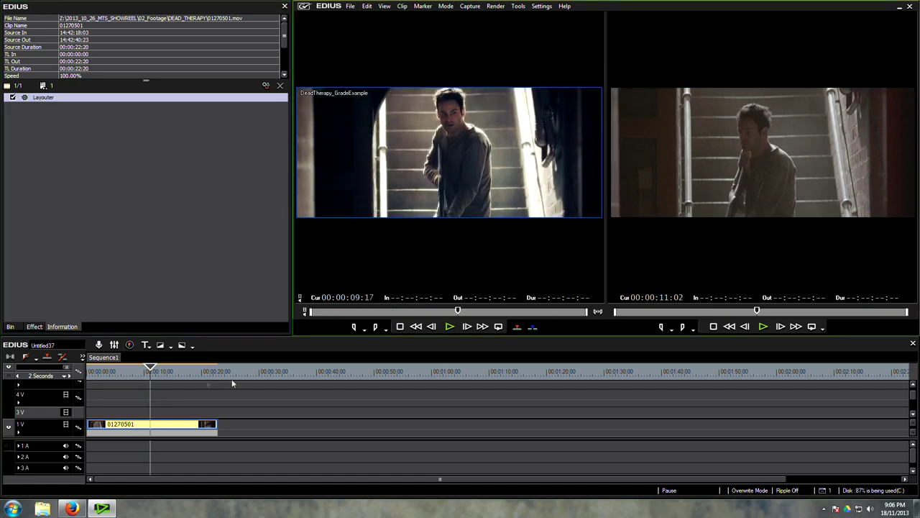
{"action": "left_click_drag", "start_coordinate": [153, 375], "coordinate": [144, 381]}
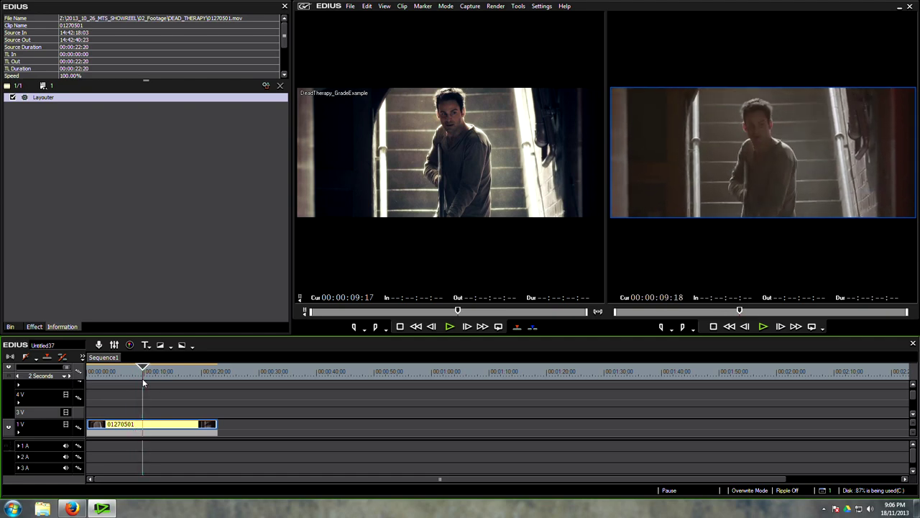
- Move the playhead to 00:00:08:18, show the vectorscope and waveform, and place the scope window clear of the timeline image
{"action": "mouse_move", "coordinate": [143, 378]}
{"action": "left_mouse_down"}
{"action": "mouse_move", "coordinate": [152, 378]}
{"action": "mouse_move", "coordinate": [123, 379]}
{"action": "mouse_move", "coordinate": [137, 383]}
{"action": "left_mouse_up"}
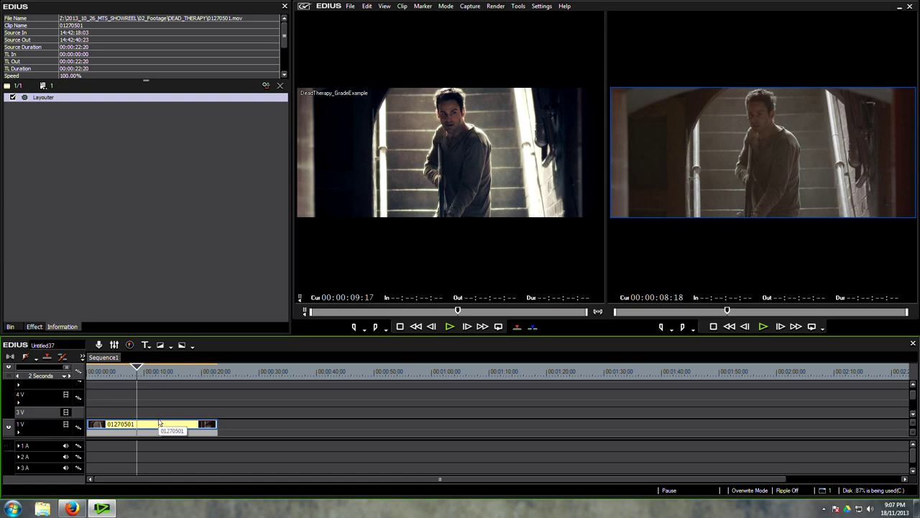
{"action": "key", "text": "F3"}
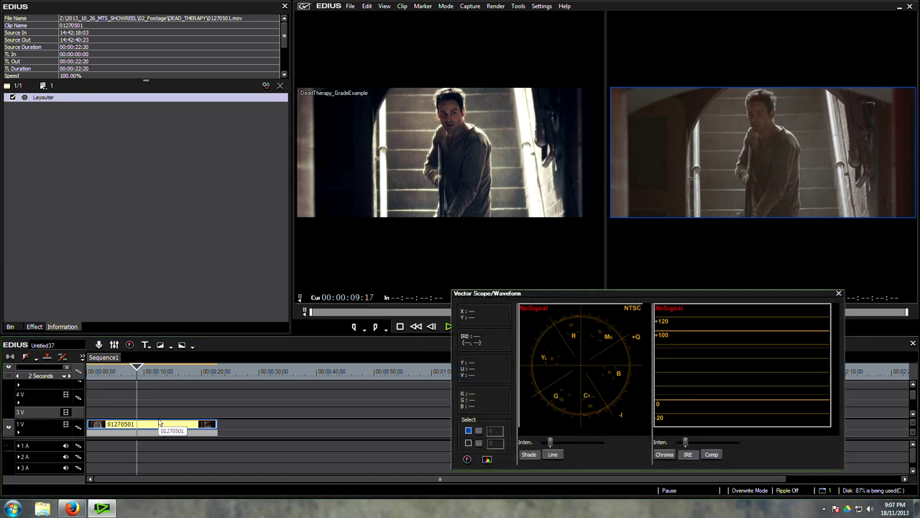
{"action": "left_click_drag", "start_coordinate": [709, 298], "coordinate": [477, 132]}
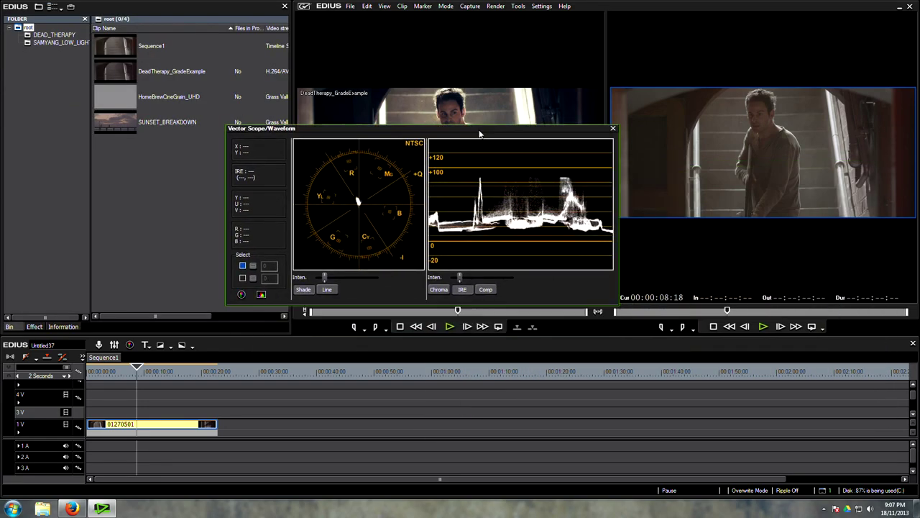
- Apply the Color Balance filter to clip 01270501 on the timeline and open the filter's settings
{"action": "left_click", "coordinate": [37, 326]}
{"action": "scroll", "coordinate": [152, 153], "scroll_direction": "up", "scroll_amount": 1}
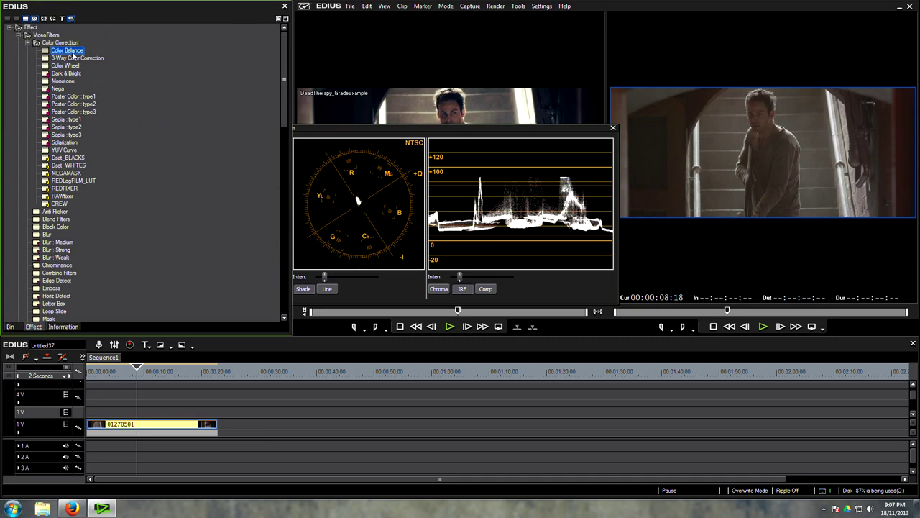
{"action": "left_click_drag", "start_coordinate": [161, 379], "coordinate": [152, 424]}
{"action": "left_click", "coordinate": [63, 327]}
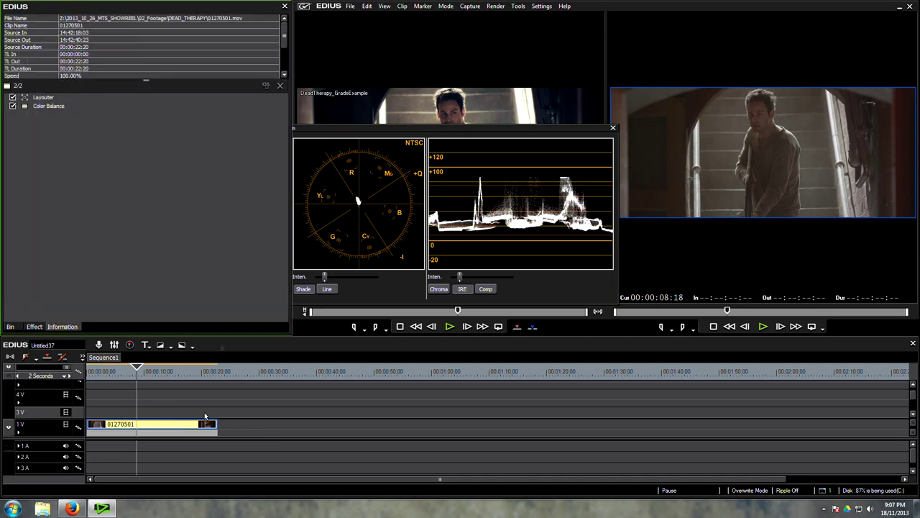
{"action": "double_click", "coordinate": [45, 106]}
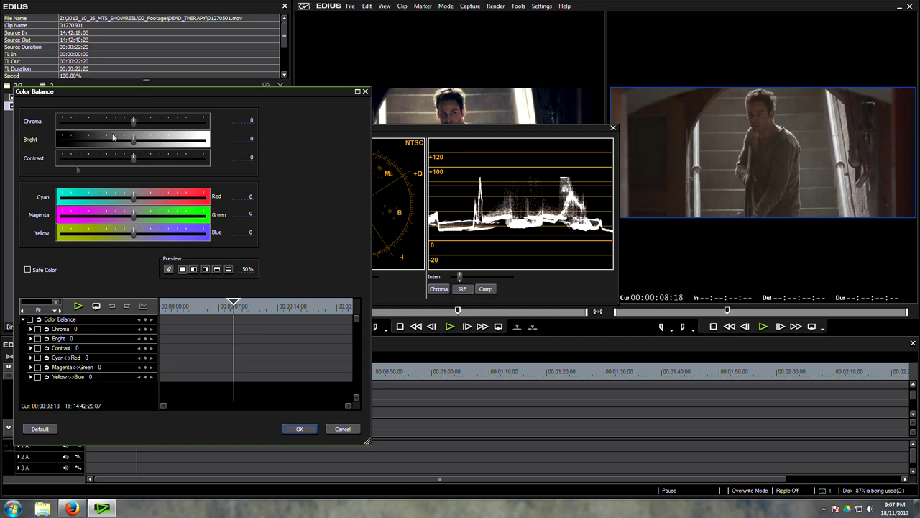
- Try Contrast values of 16, 5 and 0 in Color Balance, settle on 11, and set the preview to 100%
{"action": "left_click_drag", "start_coordinate": [132, 158], "coordinate": [142, 163]}
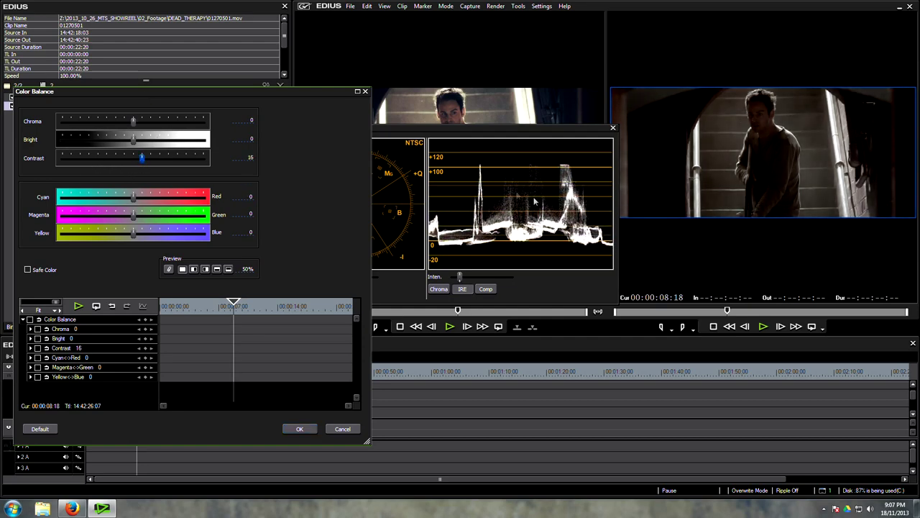
{"action": "left_click_drag", "start_coordinate": [140, 159], "coordinate": [134, 157]}
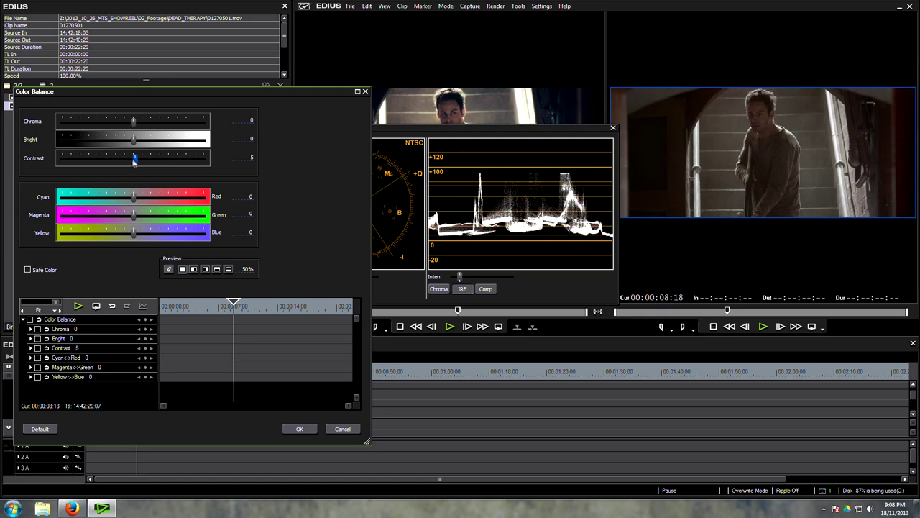
{"action": "left_click_drag", "start_coordinate": [132, 158], "coordinate": [131, 158]}
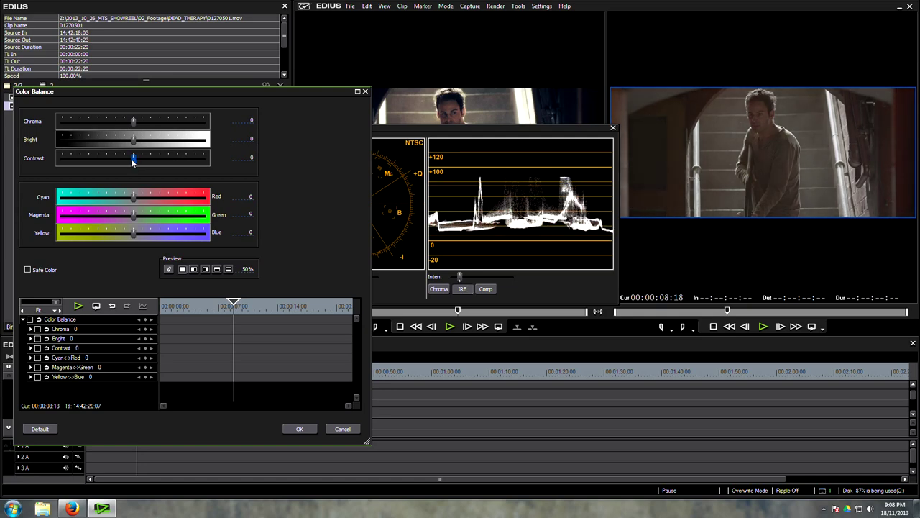
{"action": "left_click_drag", "start_coordinate": [131, 158], "coordinate": [137, 158]}
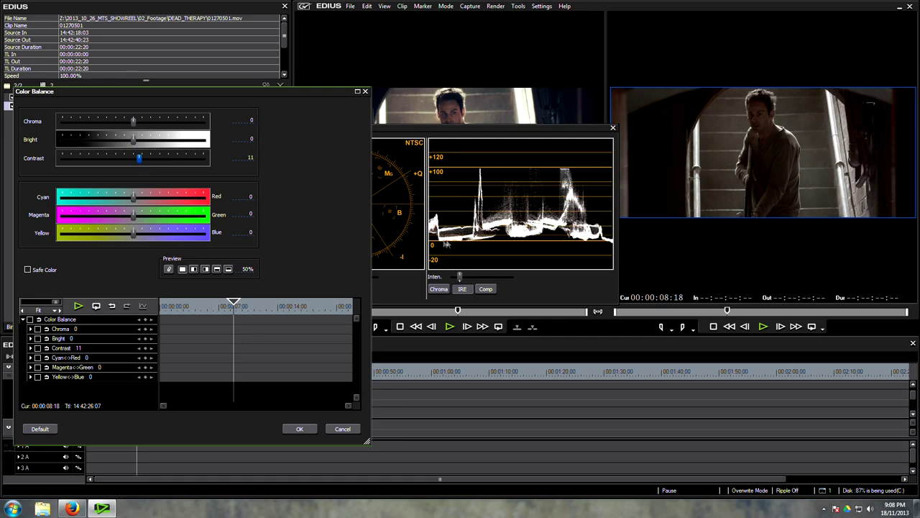
{"action": "left_click_drag", "start_coordinate": [244, 269], "coordinate": [245, 158]}
- Set Color Balance Chroma to 27, Cyan-Red to -8 and Yellow-Blue to 2
{"action": "left_click_drag", "start_coordinate": [133, 121], "coordinate": [149, 124]}
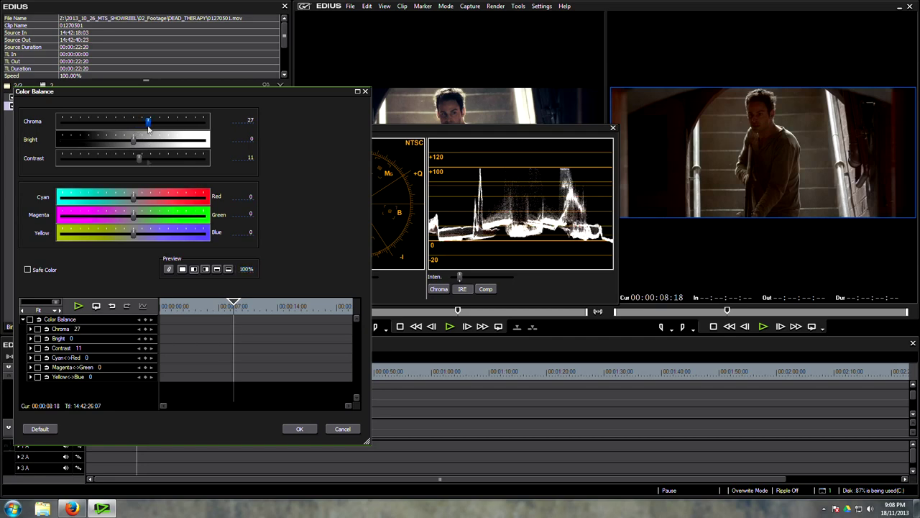
{"action": "left_click_drag", "start_coordinate": [134, 201], "coordinate": [129, 200]}
{"action": "left_click_drag", "start_coordinate": [134, 233], "coordinate": [136, 233]}
{"action": "left_click", "coordinate": [247, 270]}
- Return Chroma and Contrast to 0, and cancel and remove the Color Balance filter from clip 01270501
{"action": "left_click", "coordinate": [243, 120]}
{"action": "type", "text": "0"}
{"action": "left_click", "coordinate": [243, 157]}
{"action": "type", "text": "0"}
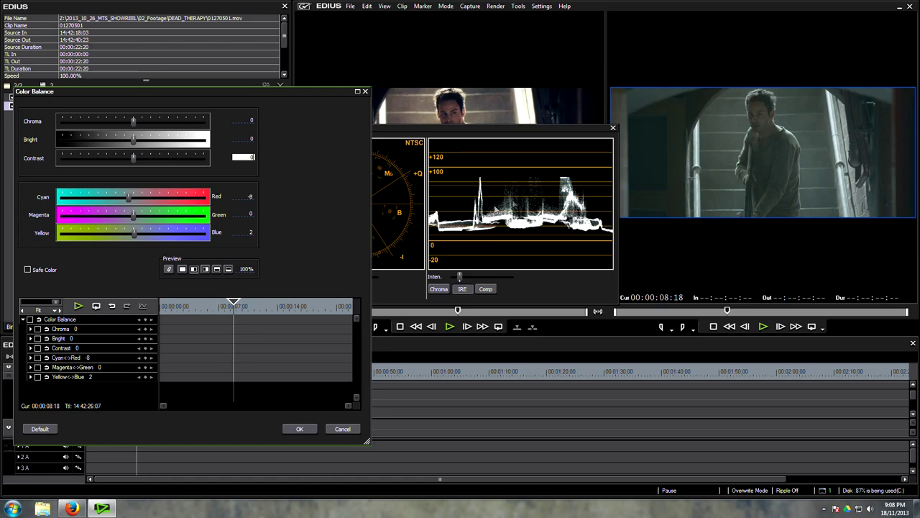
{"action": "mouse_move", "coordinate": [134, 121]}
{"action": "left_mouse_down"}
{"action": "mouse_move", "coordinate": [162, 121]}
{"action": "mouse_move", "coordinate": [141, 126]}
{"action": "left_mouse_up"}
{"action": "left_click", "coordinate": [347, 429]}
{"action": "key", "text": "Delete"}
- Apply the YUV Curve filter to clip 01270501, and open its settings with the waveform left uncovered
{"action": "left_click", "coordinate": [34, 326]}
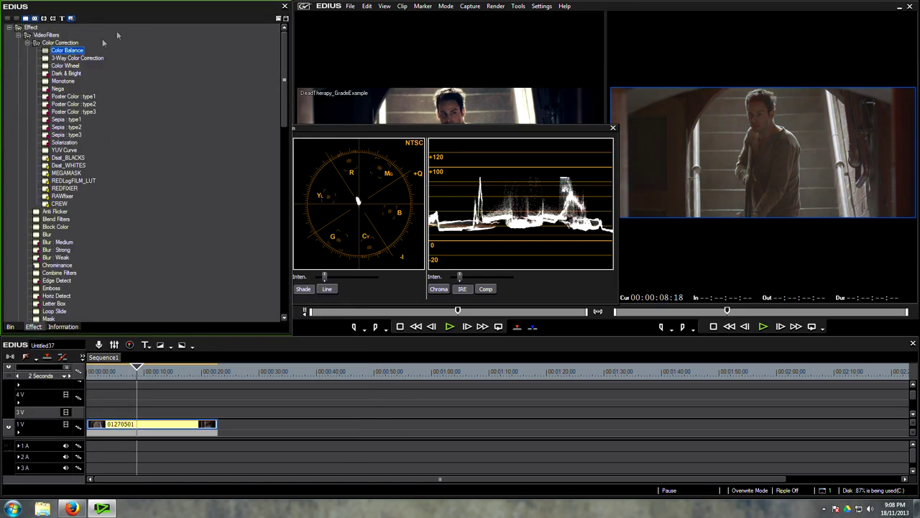
{"action": "left_click", "coordinate": [69, 149]}
{"action": "left_click_drag", "start_coordinate": [174, 416], "coordinate": [174, 424]}
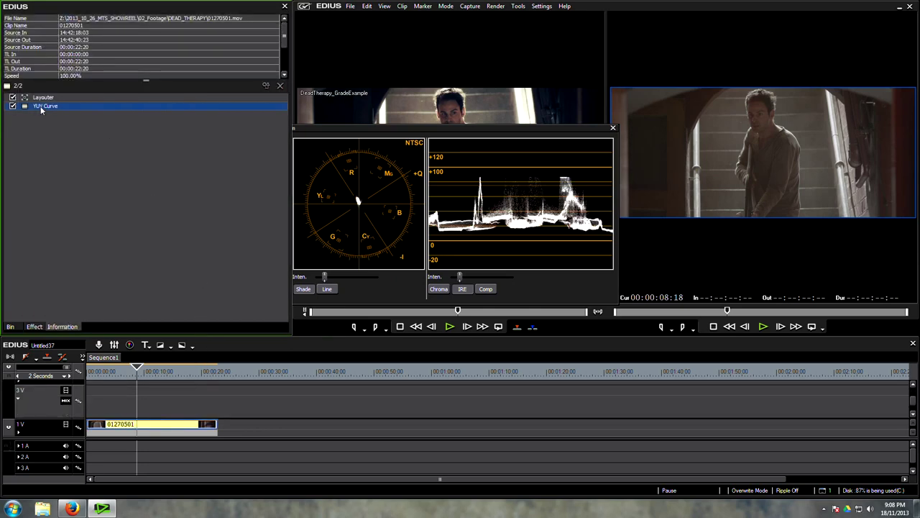
{"action": "double_click", "coordinate": [41, 107]}
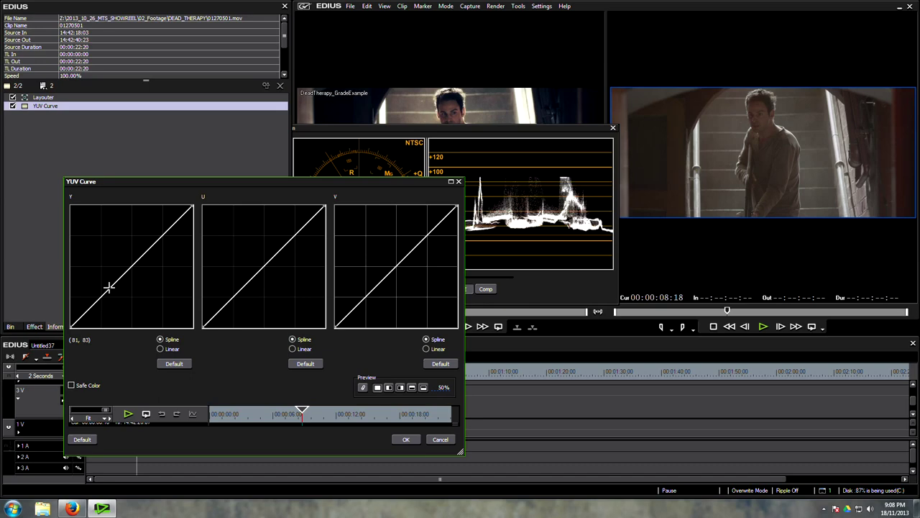
{"action": "left_click_drag", "start_coordinate": [159, 181], "coordinate": [123, 147]}
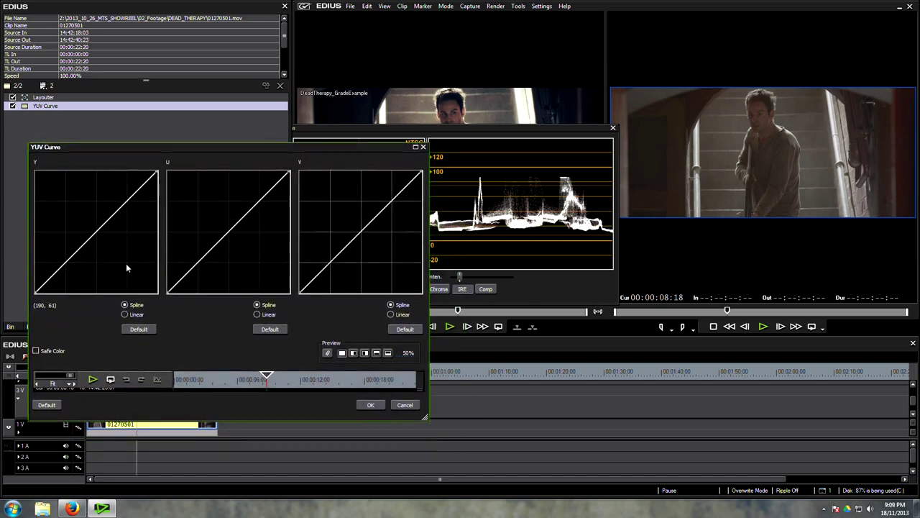
- Try three control points along the Y curve for the shadows, midtones and highlights
{"action": "left_click", "coordinate": [65, 261]}
{"action": "left_click", "coordinate": [90, 235]}
{"action": "left_click", "coordinate": [134, 194]}
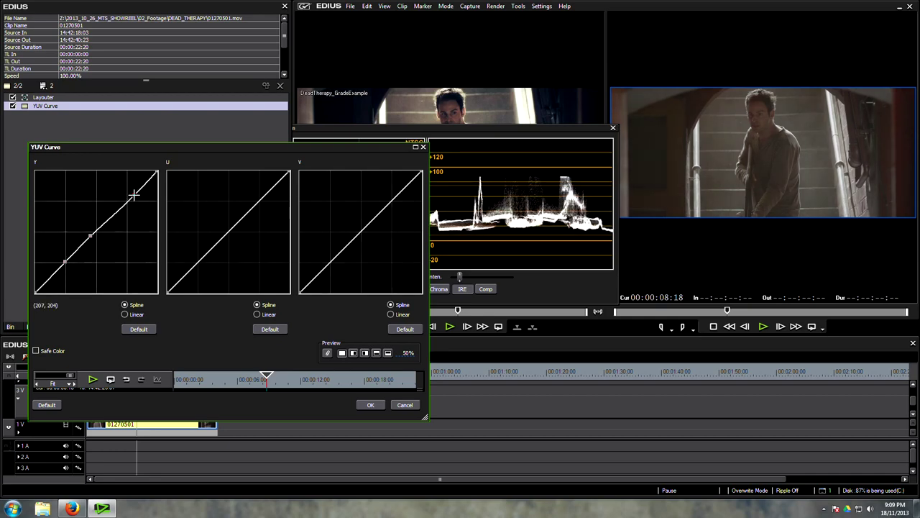
{"action": "left_click_drag", "start_coordinate": [62, 261], "coordinate": [85, 233]}
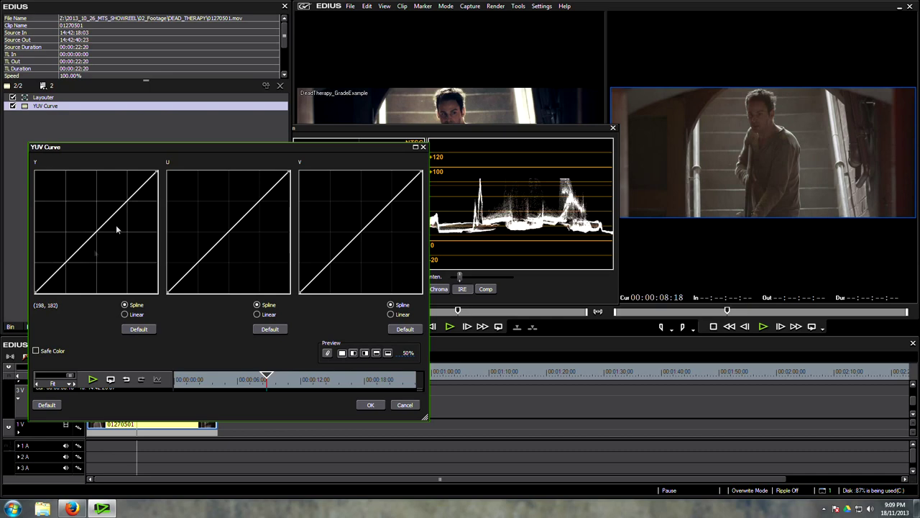
- Shape the Y curve into an S with a lowered shadow point and a raised highlight point
{"action": "left_click_drag", "start_coordinate": [62, 267], "coordinate": [67, 279]}
{"action": "mouse_move", "coordinate": [100, 205]}
{"action": "left_mouse_down"}
{"action": "mouse_move", "coordinate": [119, 207]}
{"action": "mouse_move", "coordinate": [106, 205]}
{"action": "left_mouse_up"}
{"action": "left_click_drag", "start_coordinate": [66, 277], "coordinate": [64, 275]}
{"action": "left_click_drag", "start_coordinate": [107, 214], "coordinate": [102, 194]}
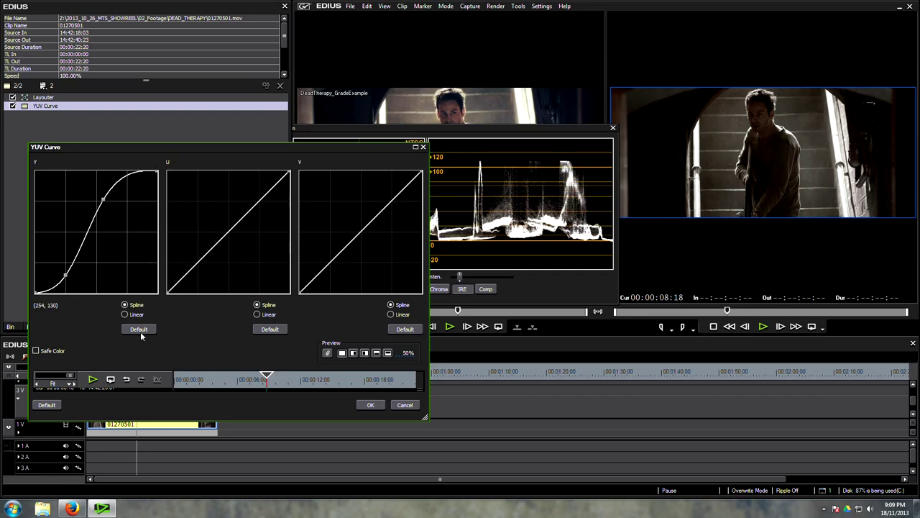
{"action": "left_click_drag", "start_coordinate": [64, 273], "coordinate": [64, 277]}
{"action": "left_click_drag", "start_coordinate": [103, 199], "coordinate": [106, 207]}
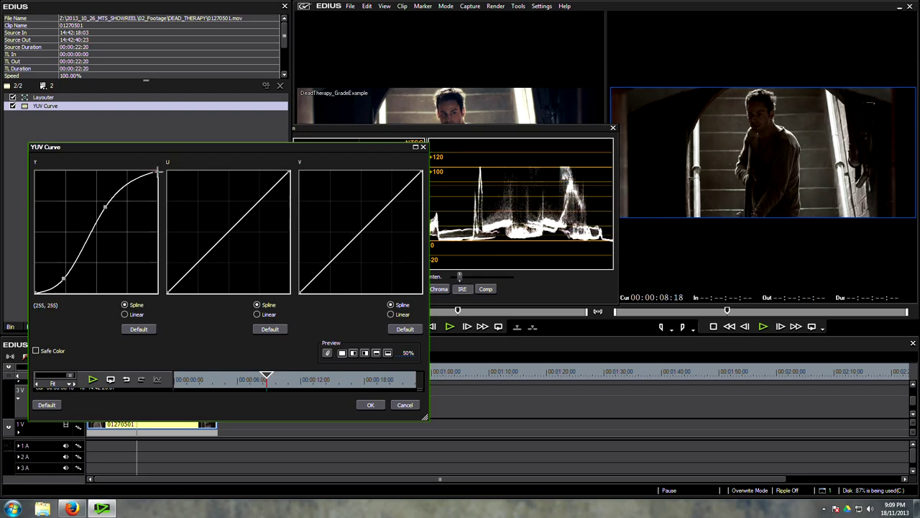
- Refine the Y curve by pulling the deepest shadows to black and adding extra points through the midtones and highlights
{"action": "left_click_drag", "start_coordinate": [137, 176], "coordinate": [168, 165]}
{"action": "mouse_move", "coordinate": [64, 281]}
{"action": "left_mouse_down"}
{"action": "mouse_move", "coordinate": [49, 289]}
{"action": "mouse_move", "coordinate": [62, 273]}
{"action": "left_mouse_up"}
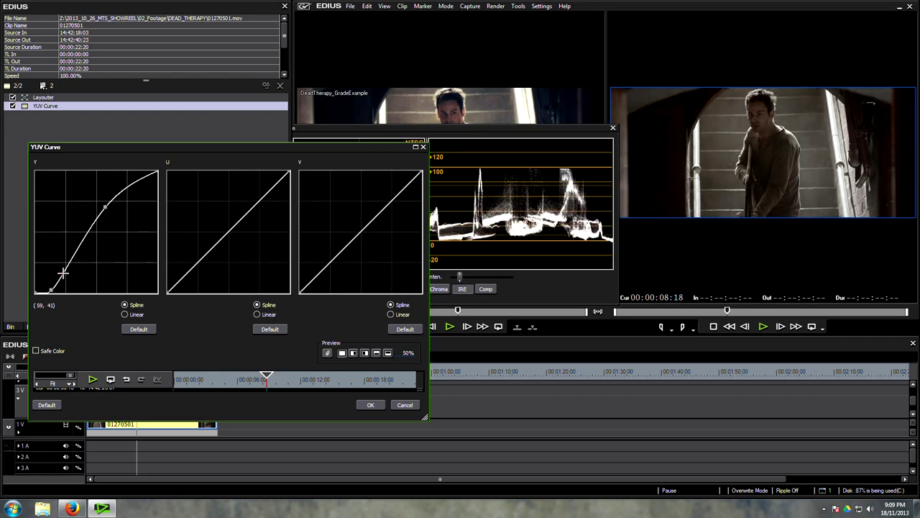
{"action": "left_click_drag", "start_coordinate": [130, 185], "coordinate": [131, 180]}
{"action": "left_click_drag", "start_coordinate": [72, 255], "coordinate": [86, 238]}
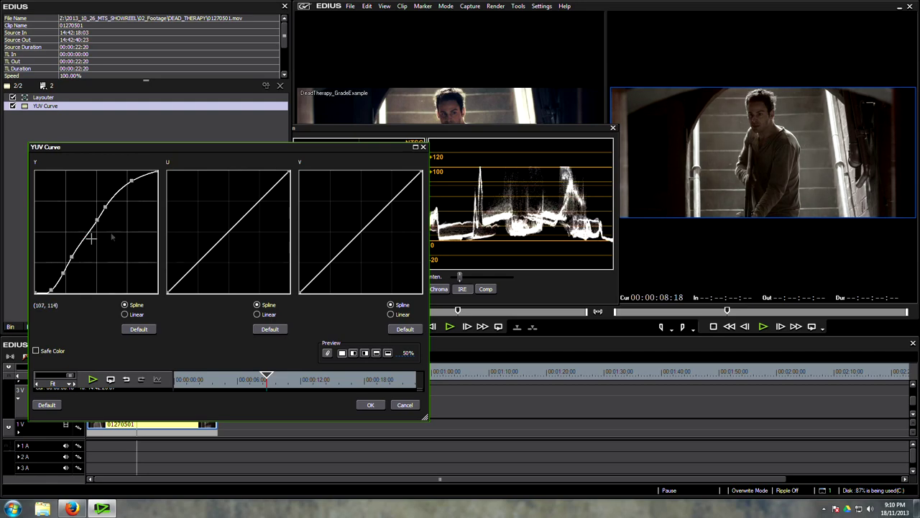
- Reset the Y curve, rebuild it with one point near black and one raised upper-midtone point, and set the preview to 100%
{"action": "left_click", "coordinate": [138, 329]}
{"action": "left_click_drag", "start_coordinate": [58, 269], "coordinate": [43, 290]}
{"action": "left_click_drag", "start_coordinate": [92, 253], "coordinate": [99, 209]}
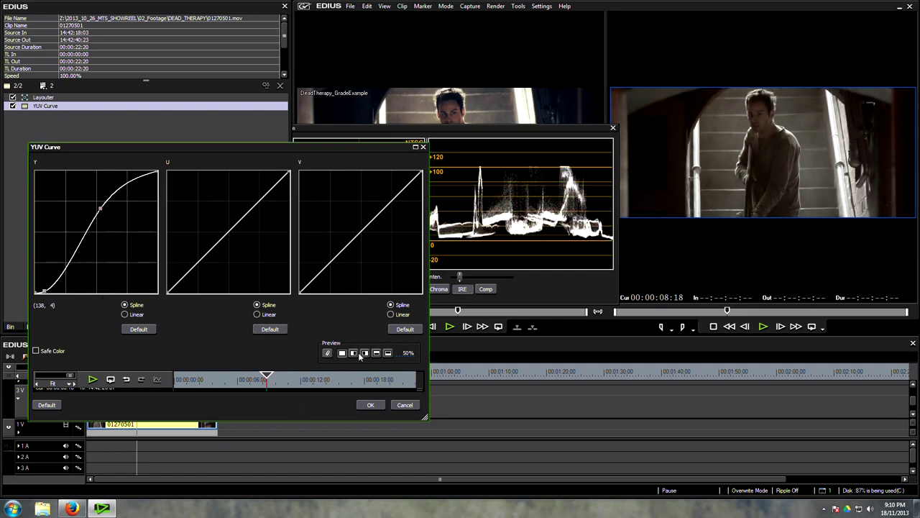
{"action": "left_click", "coordinate": [407, 353]}
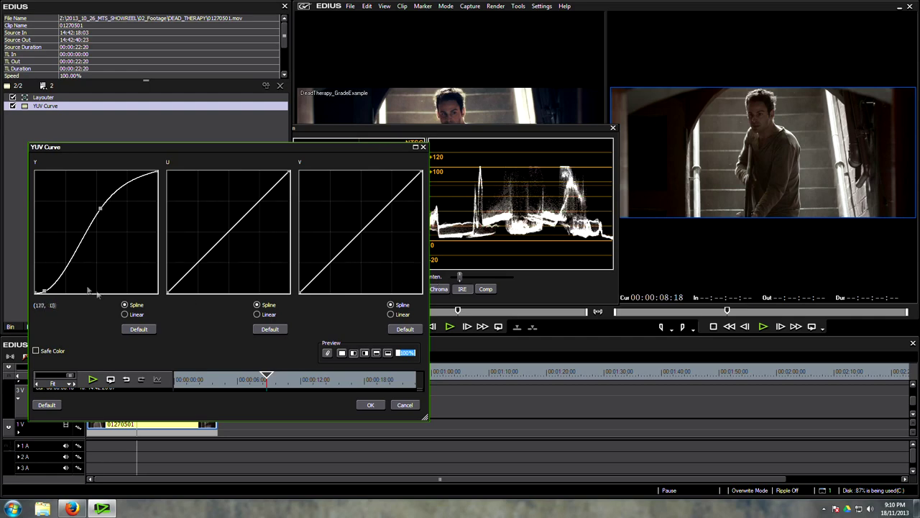
{"action": "left_click_drag", "start_coordinate": [41, 289], "coordinate": [43, 291]}
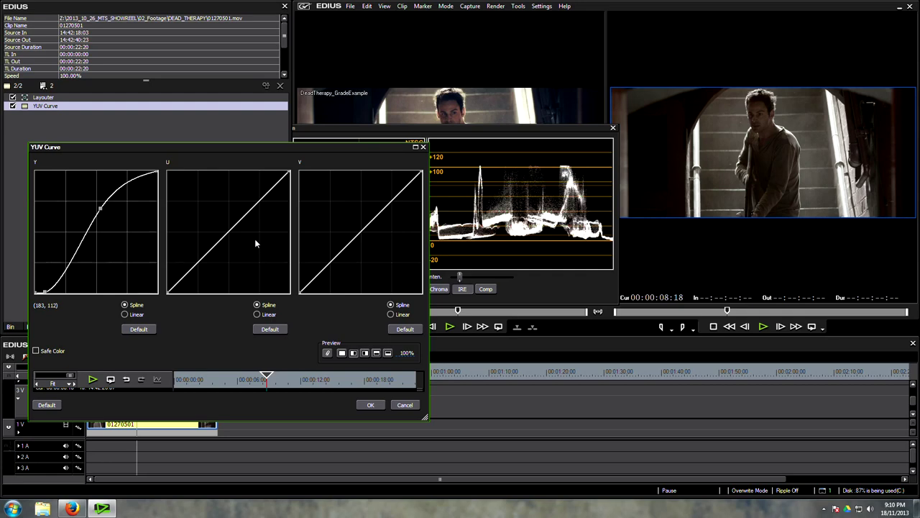
- Try an S-shaped U curve with a lowered shadow point and raised highlight point, and reset it to default
{"action": "left_click_drag", "start_coordinate": [231, 243], "coordinate": [384, 261]}
{"action": "left_click", "coordinate": [355, 235]}
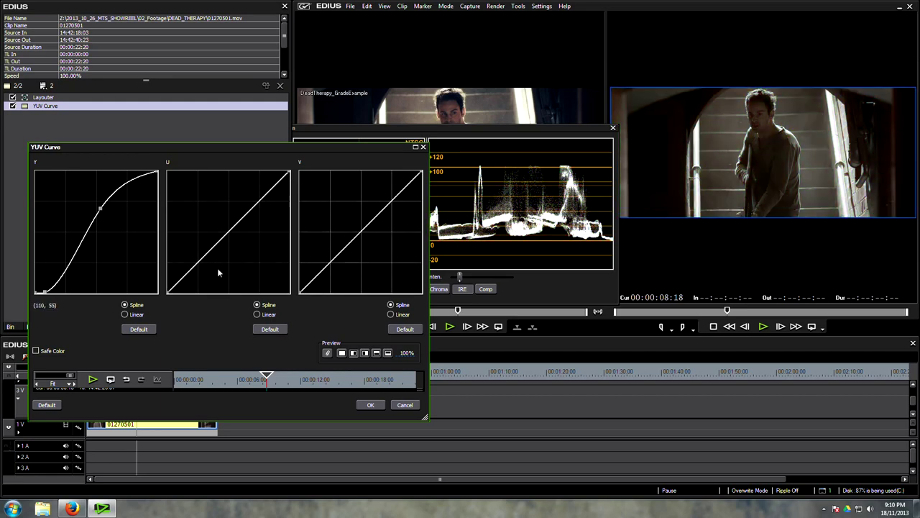
{"action": "left_click_drag", "start_coordinate": [177, 282], "coordinate": [198, 280]}
{"action": "left_click_drag", "start_coordinate": [228, 230], "coordinate": [252, 199]}
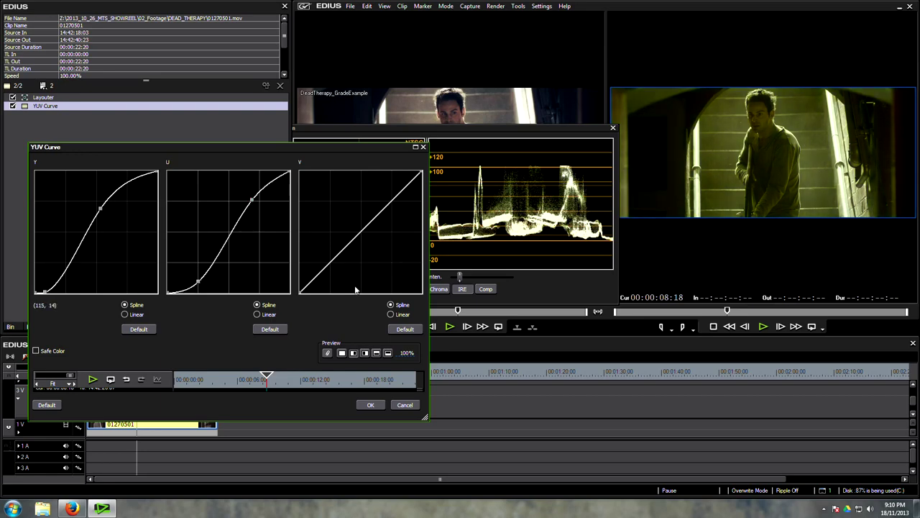
{"action": "left_click", "coordinate": [269, 328]}
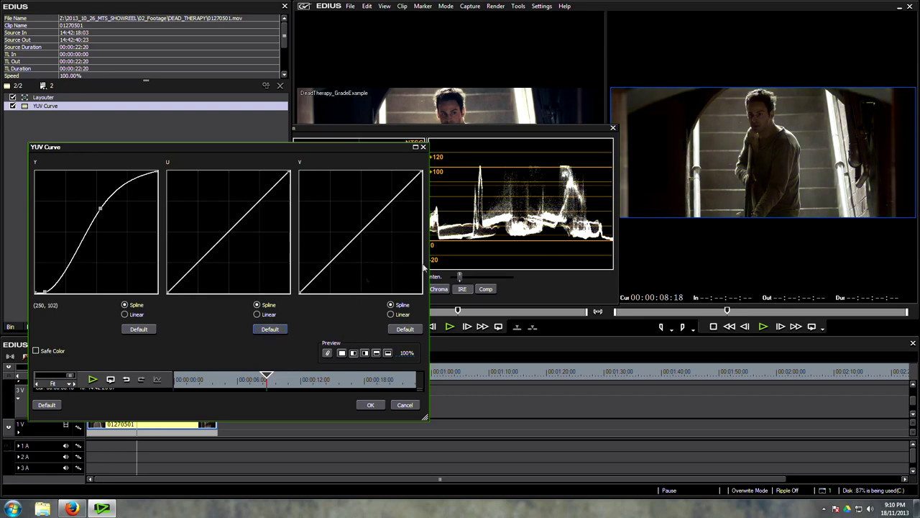
- Steepen the U and V curves by moving their end points inward, with the U curve's lower end at about (65, 0)
{"action": "left_click_drag", "start_coordinate": [166, 291], "coordinate": [198, 293]}
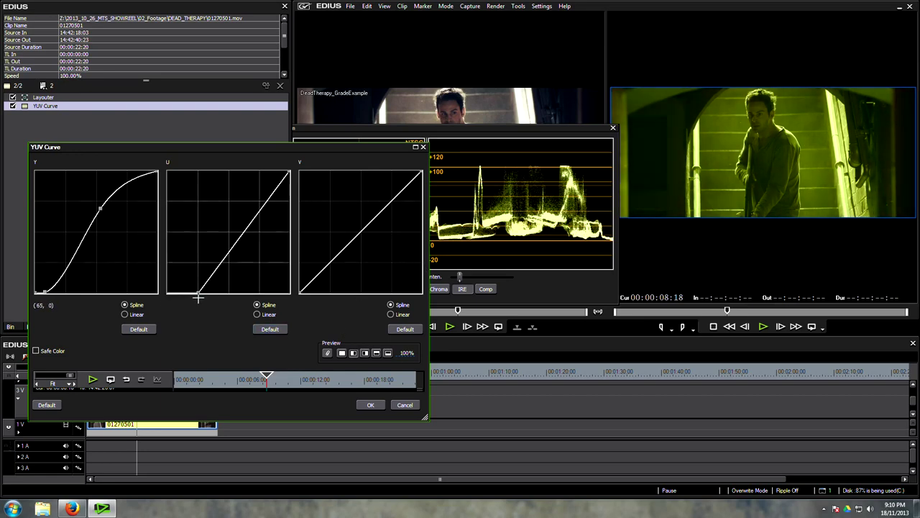
{"action": "left_click_drag", "start_coordinate": [280, 169], "coordinate": [259, 171]}
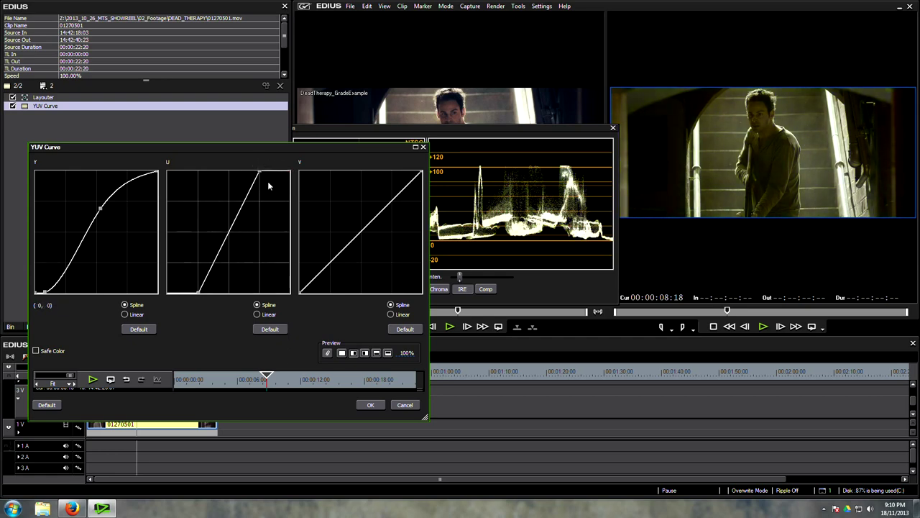
{"action": "left_click_drag", "start_coordinate": [301, 293], "coordinate": [343, 294]}
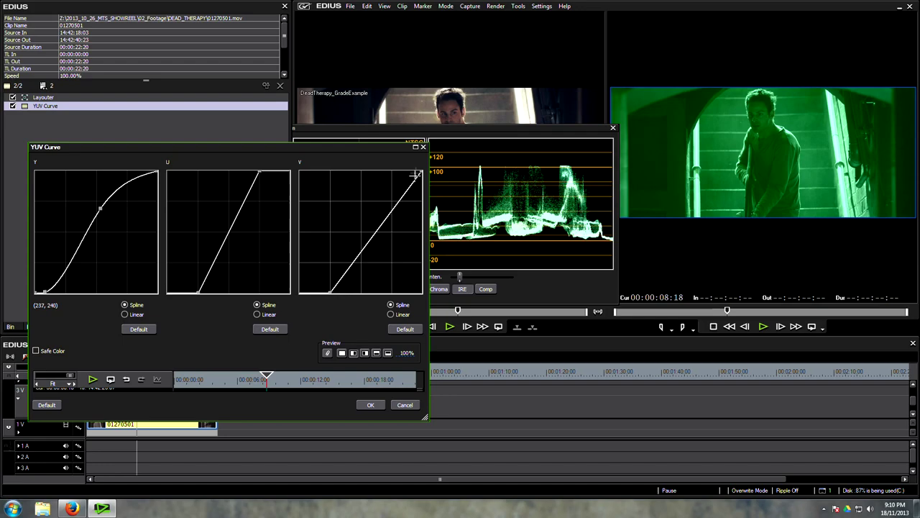
{"action": "left_click_drag", "start_coordinate": [422, 171], "coordinate": [394, 171]}
- Move the scope window off the graded example, fine-tune the U curve's lower end and V curve's upper end, and open the preview percentage
{"action": "left_click_drag", "start_coordinate": [370, 133], "coordinate": [625, 264]}
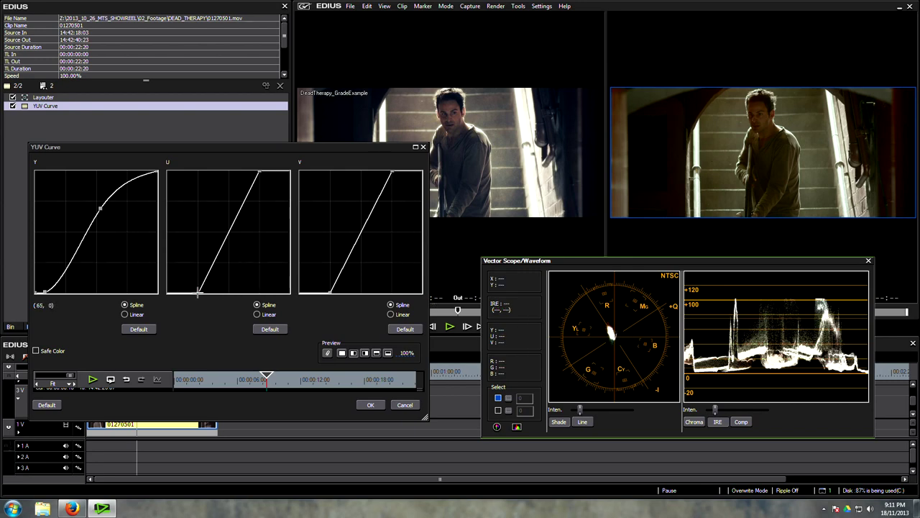
{"action": "left_click", "coordinate": [198, 292]}
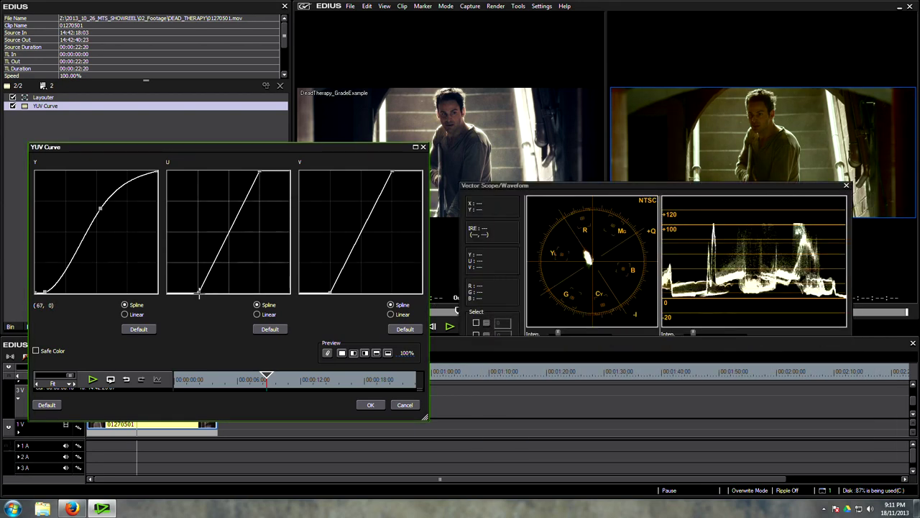
{"action": "left_click_drag", "start_coordinate": [198, 292], "coordinate": [195, 295]}
{"action": "left_click", "coordinate": [393, 172]}
{"action": "left_click_drag", "start_coordinate": [394, 172], "coordinate": [394, 171]}
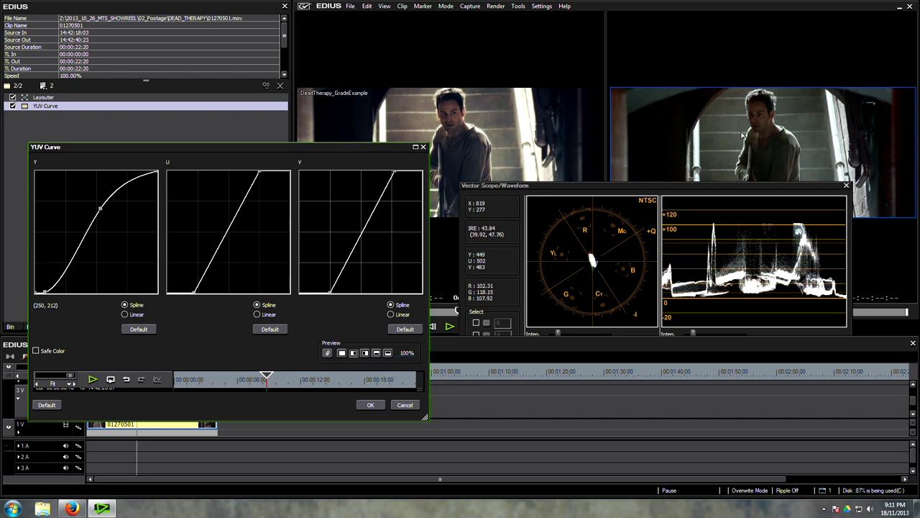
{"action": "left_click", "coordinate": [407, 352]}
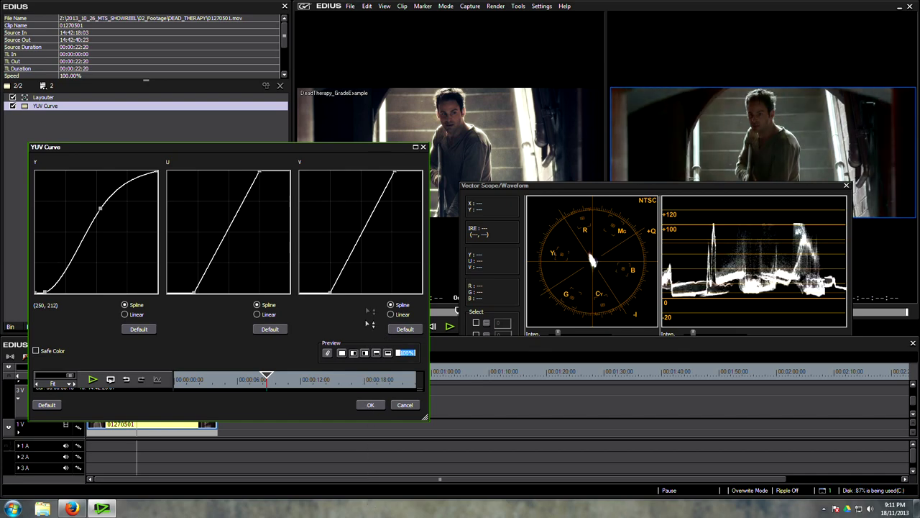
- Apply the YUV Curve adjustments and play the clip on the timeline to review the grade
{"action": "left_click", "coordinate": [371, 405]}
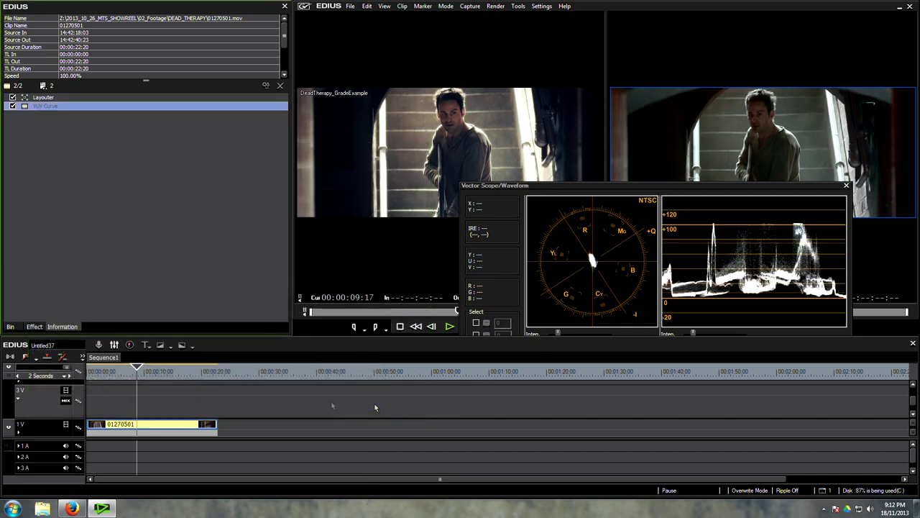
{"action": "left_click", "coordinate": [111, 371]}
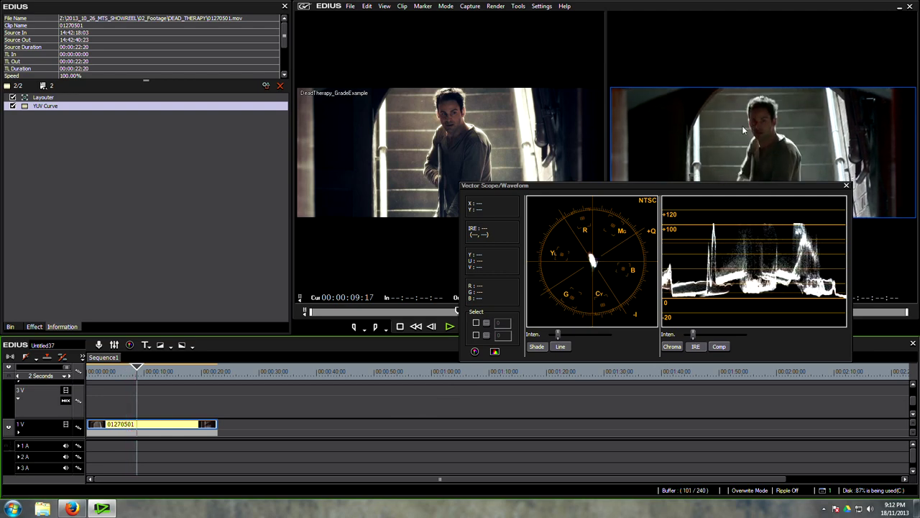
{"action": "key", "text": "space"}
- Keep the project's video quantization bit rate at 10bit in the current project settings
{"action": "left_click", "coordinate": [541, 6]}
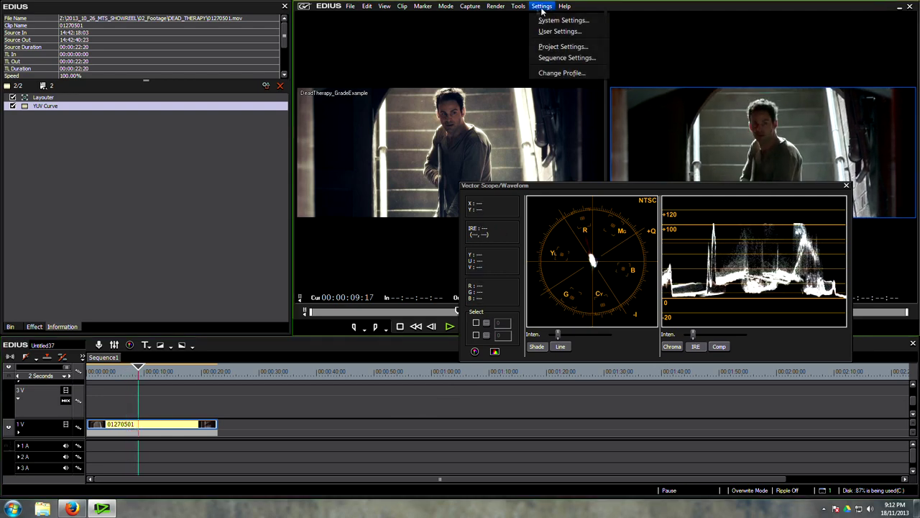
{"action": "left_click", "coordinate": [563, 46]}
{"action": "left_click", "coordinate": [406, 328]}
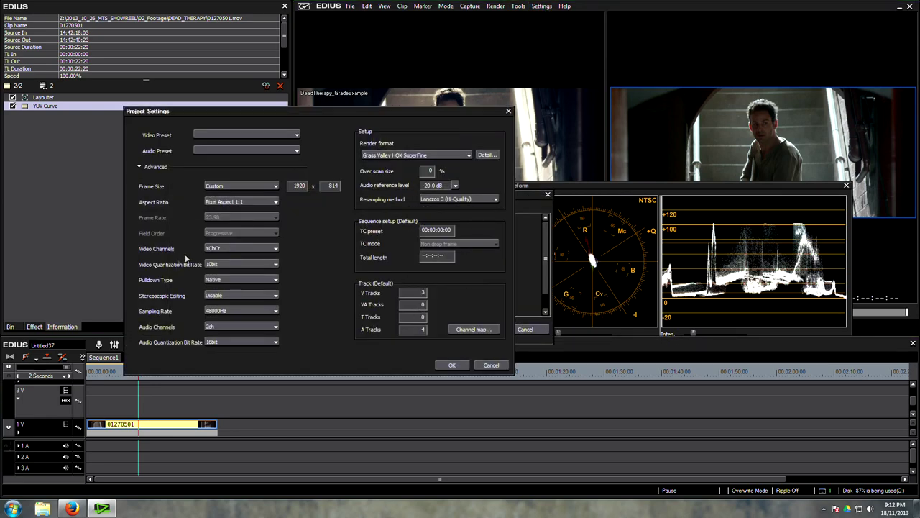
{"action": "left_click", "coordinate": [242, 265]}
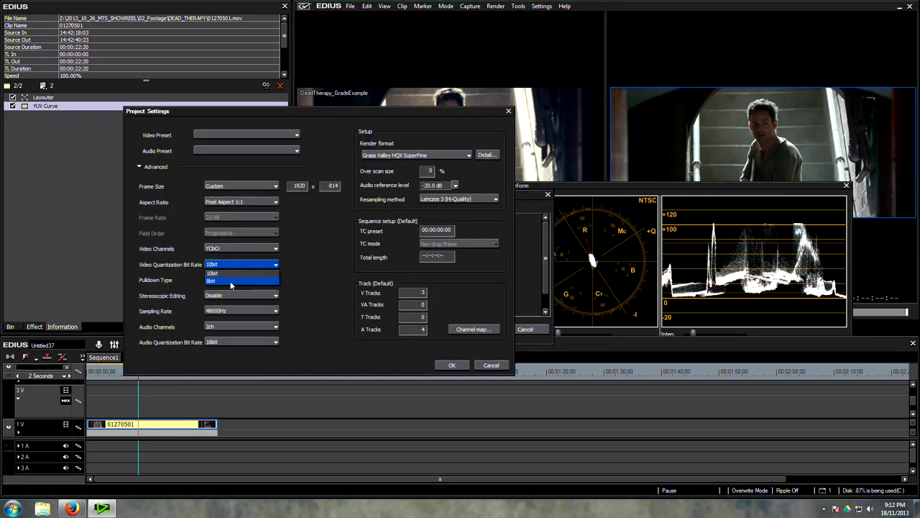
{"action": "left_click", "coordinate": [229, 273]}
{"action": "left_click", "coordinate": [459, 366]}
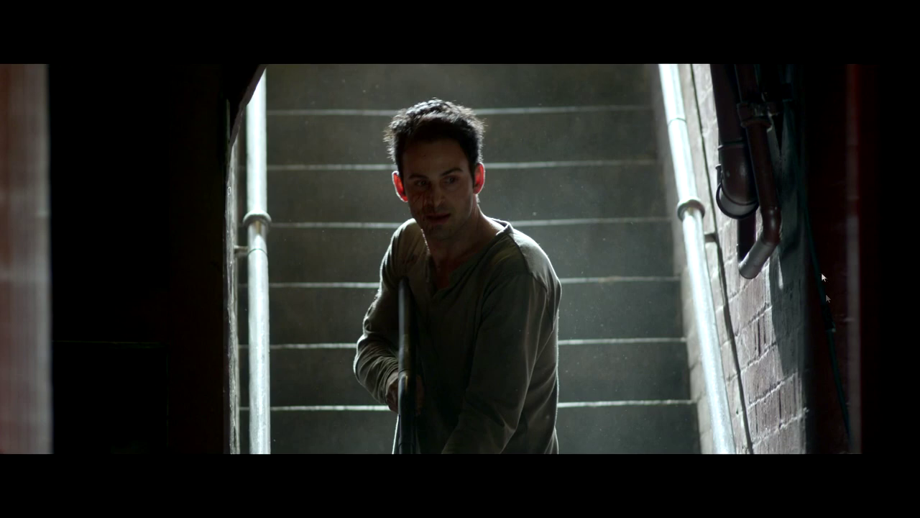
- Play back the graded clip for review and close the Vector Scope/Waveform window
{"action": "key", "text": "space"}
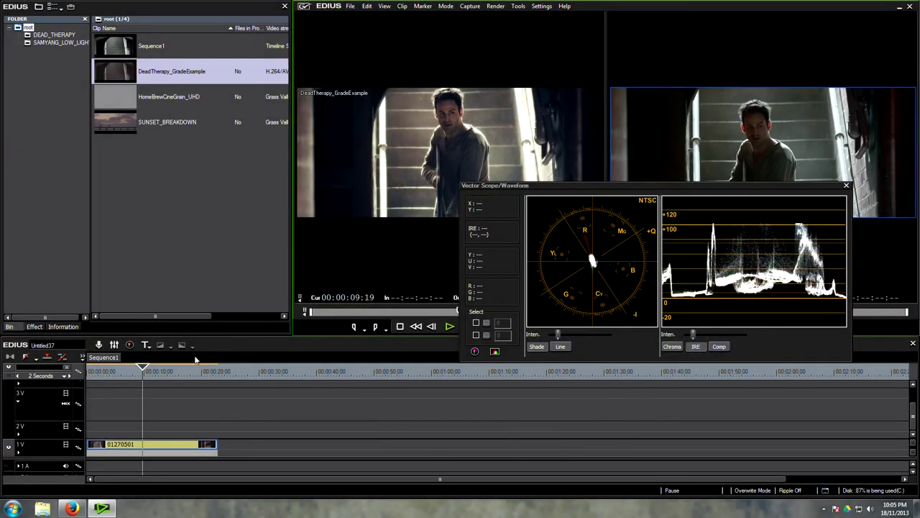
{"action": "key", "text": "space"}
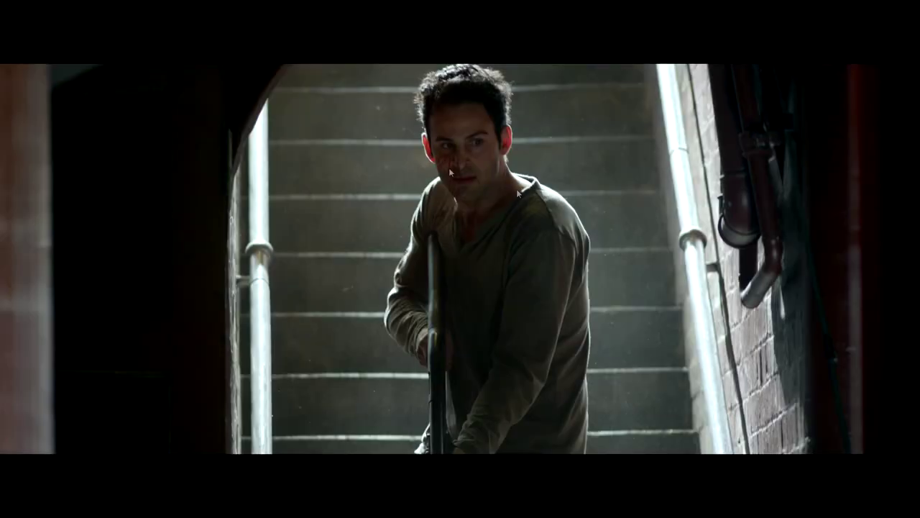
{"action": "key", "text": "space"}
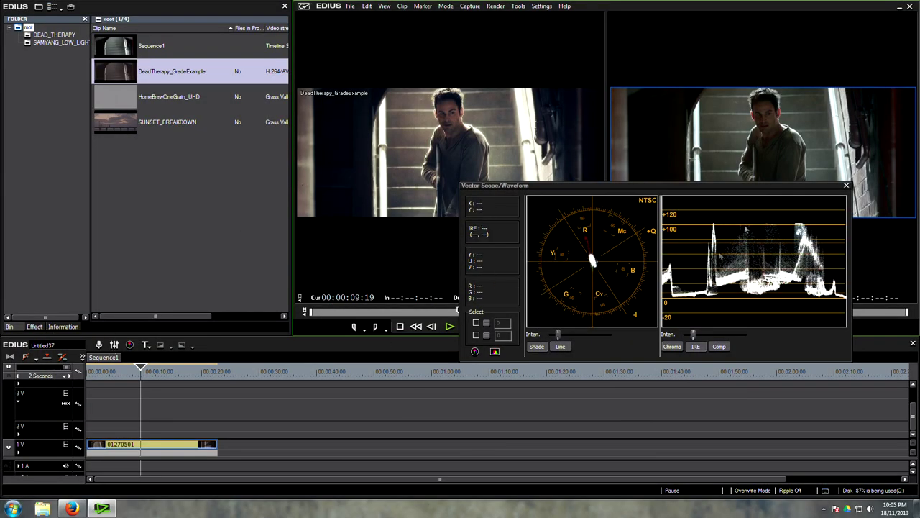
{"action": "left_click", "coordinate": [846, 186]}
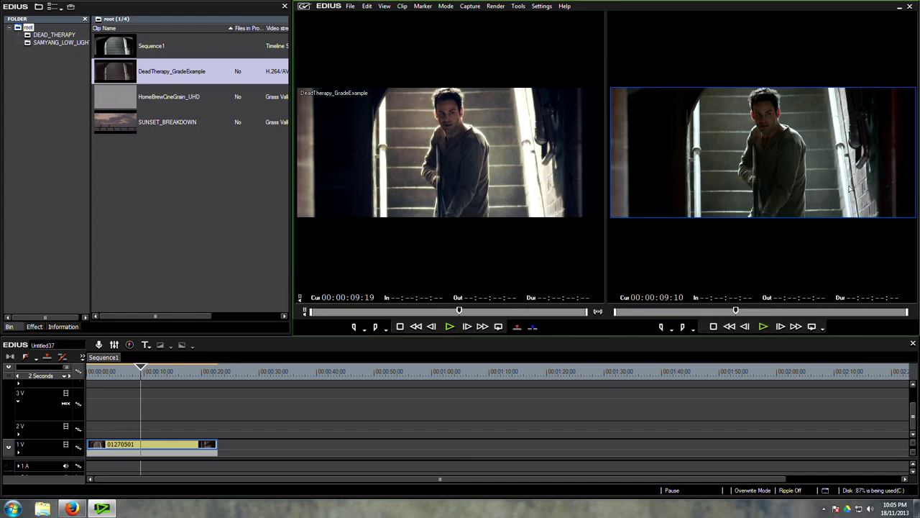
- Add the Mask video filter to the 01270501 clip and open its settings
{"action": "left_click", "coordinate": [34, 326]}
{"action": "scroll", "coordinate": [93, 262], "scroll_direction": "down", "scroll_amount": 10}
{"action": "scroll", "coordinate": [101, 263], "scroll_direction": "up", "scroll_amount": 7}
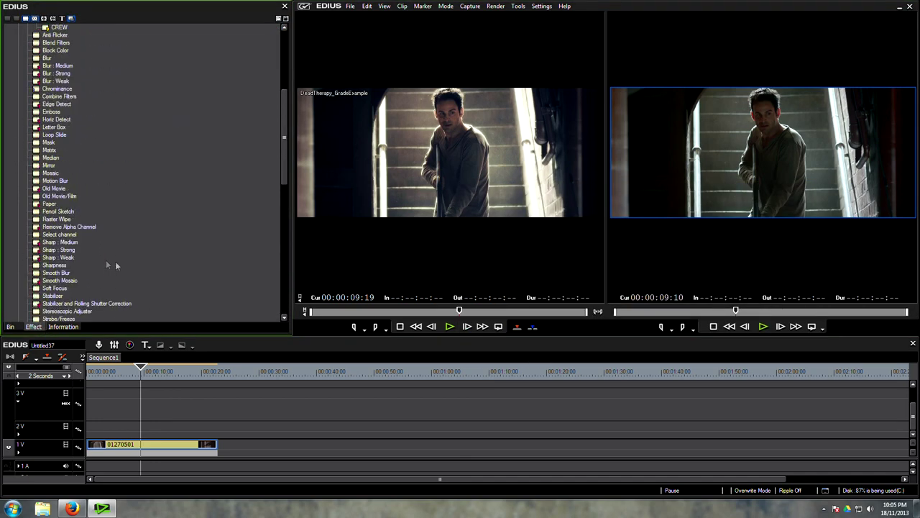
{"action": "left_click_drag", "start_coordinate": [44, 146], "coordinate": [119, 173]}
{"action": "left_click_drag", "start_coordinate": [164, 415], "coordinate": [164, 448]}
{"action": "double_click", "coordinate": [39, 114]}
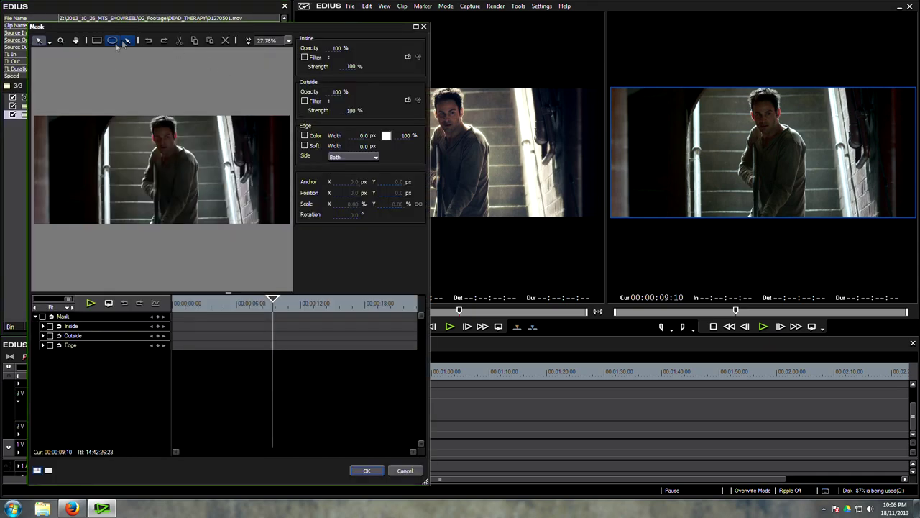
{"action": "left_click", "coordinate": [127, 41]}
{"action": "left_click", "coordinate": [156, 126]}
{"action": "left_click", "coordinate": [153, 180]}
{"action": "left_click", "coordinate": [123, 194]}
{"action": "left_click", "coordinate": [133, 221]}
{"action": "left_click", "coordinate": [173, 238]}
{"action": "left_click", "coordinate": [228, 203]}
{"action": "left_click", "coordinate": [188, 147]}
{"action": "left_click", "coordinate": [175, 118]}
{"action": "left_click", "coordinate": [156, 126]}
{"action": "left_click_drag", "start_coordinate": [181, 179], "coordinate": [166, 162]}
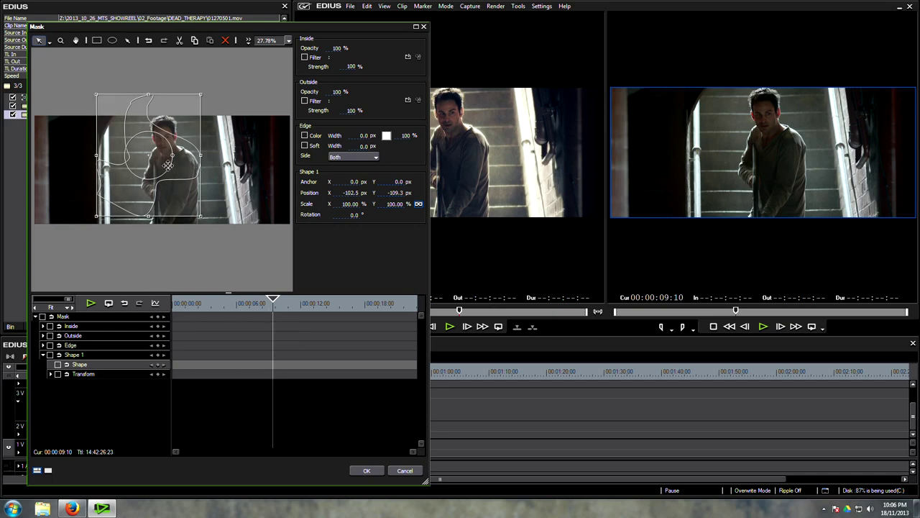
{"action": "key", "text": "Delete"}
- Draw a tall elliptical mask around the man with an 800 px soft edge, positioned at about X 46.8, Y 68.4 px
{"action": "left_click", "coordinate": [113, 40]}
{"action": "left_click_drag", "start_coordinate": [159, 161], "coordinate": [237, 263]}
{"action": "left_click", "coordinate": [304, 145]}
{"action": "left_click", "coordinate": [353, 147]}
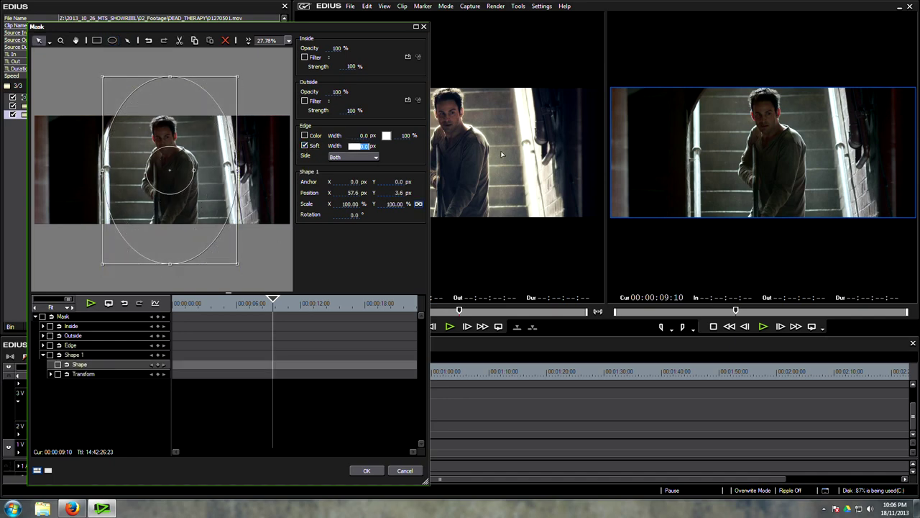
{"action": "type", "text": "800"}
{"action": "left_click_drag", "start_coordinate": [188, 194], "coordinate": [187, 203]}
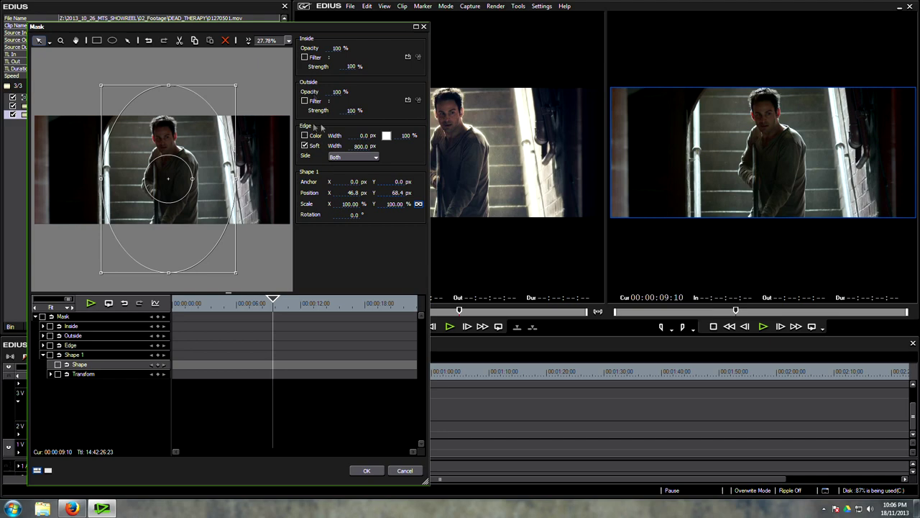
- Enable the mask's inside filter, assign Combine Filters to it, and open its settings
{"action": "left_click", "coordinate": [304, 58]}
{"action": "left_click", "coordinate": [408, 57]}
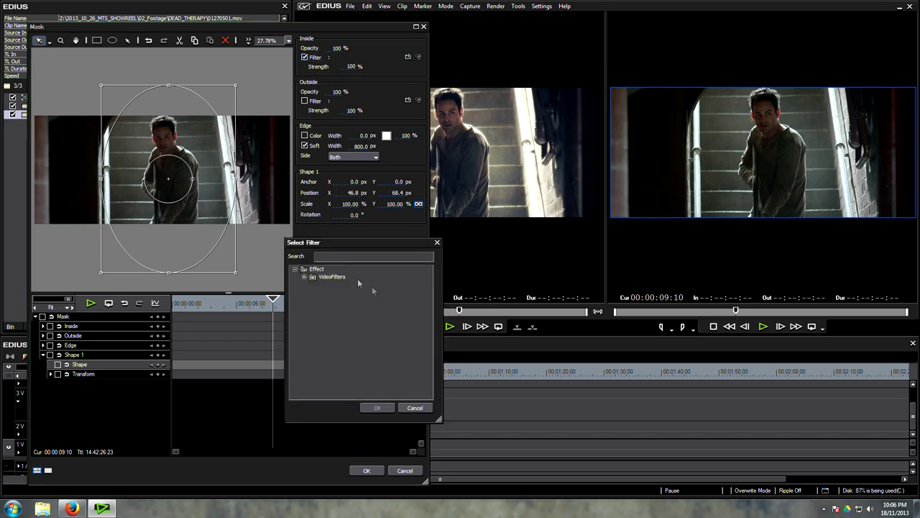
{"action": "left_click", "coordinate": [306, 277]}
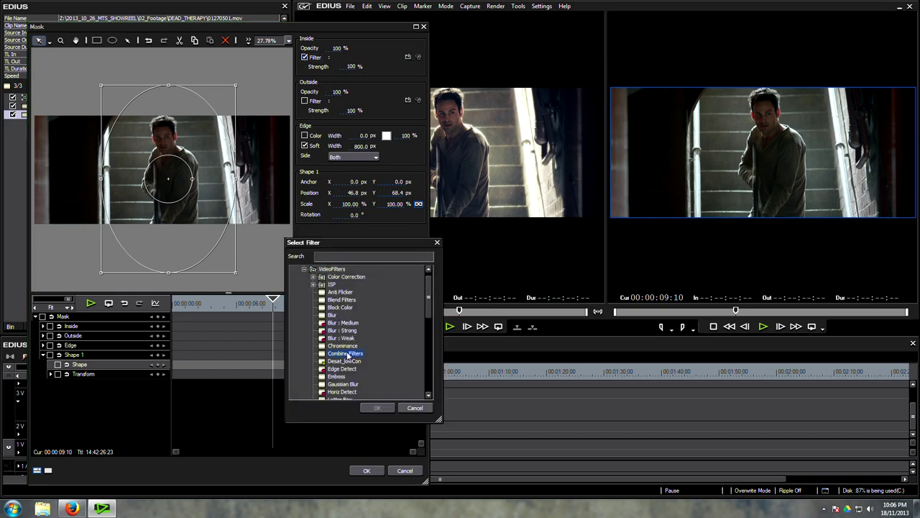
{"action": "left_click", "coordinate": [377, 407]}
{"action": "left_click", "coordinate": [418, 57]}
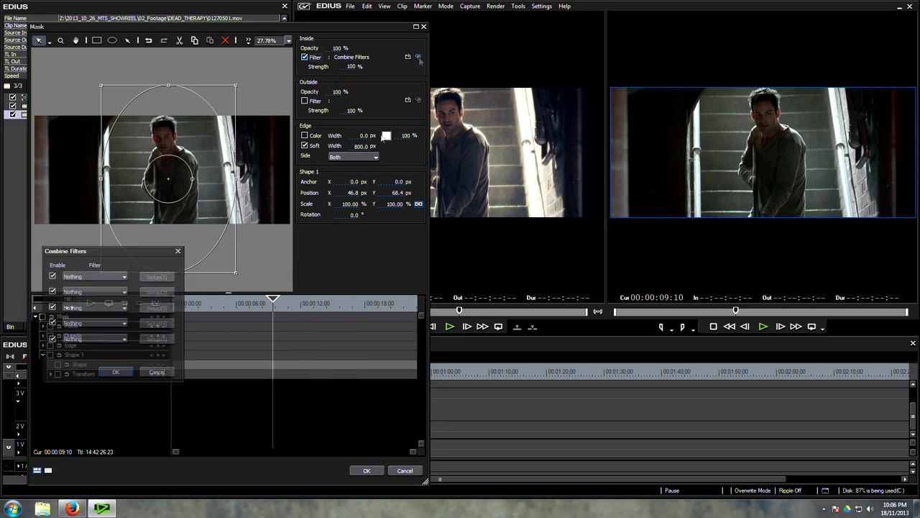
- Set the first combined filter to YUV Curve and the second to Sharpness
{"action": "left_click", "coordinate": [122, 279]}
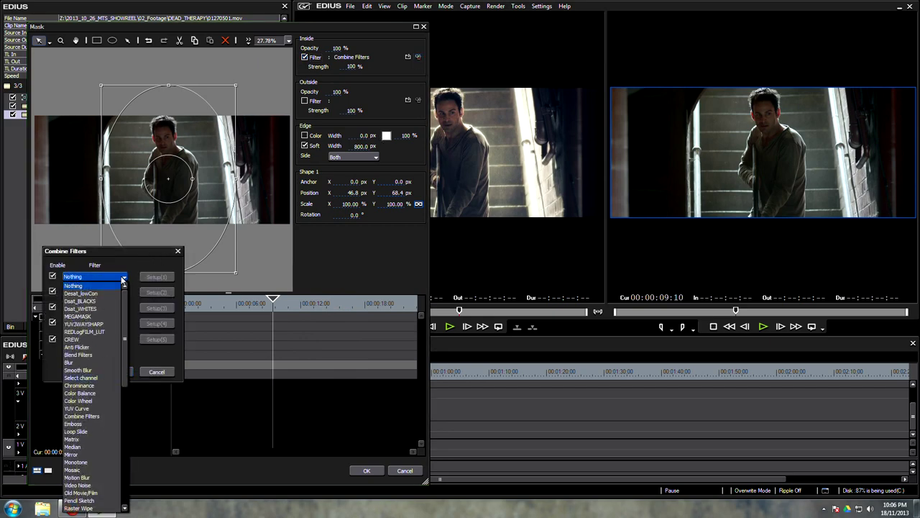
{"action": "scroll", "coordinate": [101, 388], "scroll_direction": "down", "scroll_amount": 2}
{"action": "left_click", "coordinate": [88, 363]}
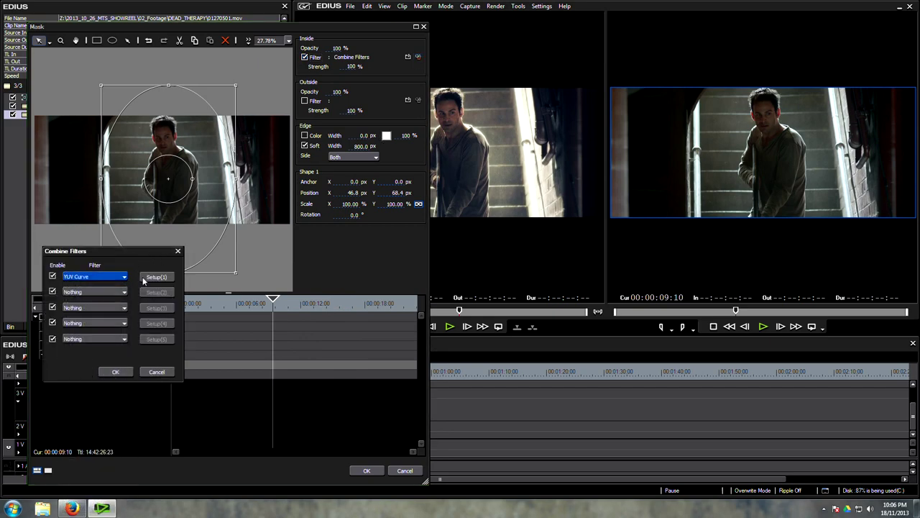
{"action": "left_click", "coordinate": [112, 291]}
{"action": "scroll", "coordinate": [83, 271], "scroll_direction": "up", "scroll_amount": 3}
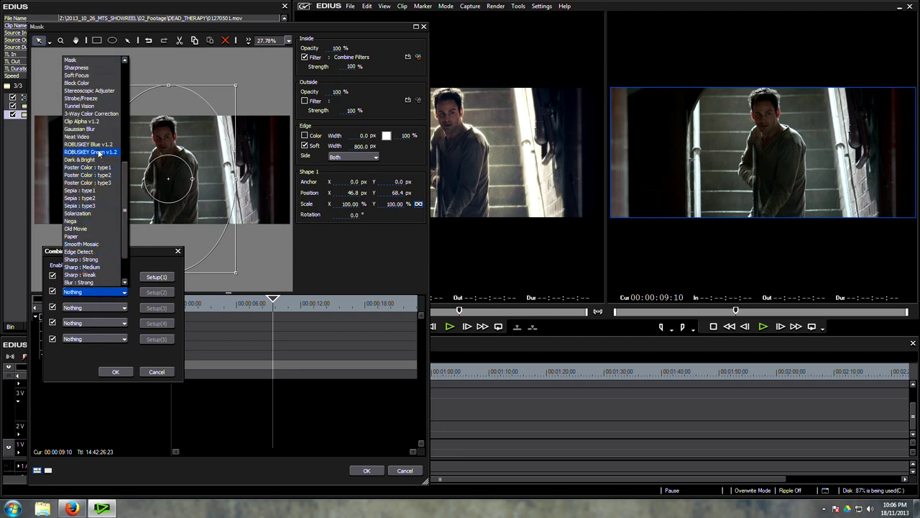
{"action": "scroll", "coordinate": [99, 230], "scroll_direction": "up", "scroll_amount": 2}
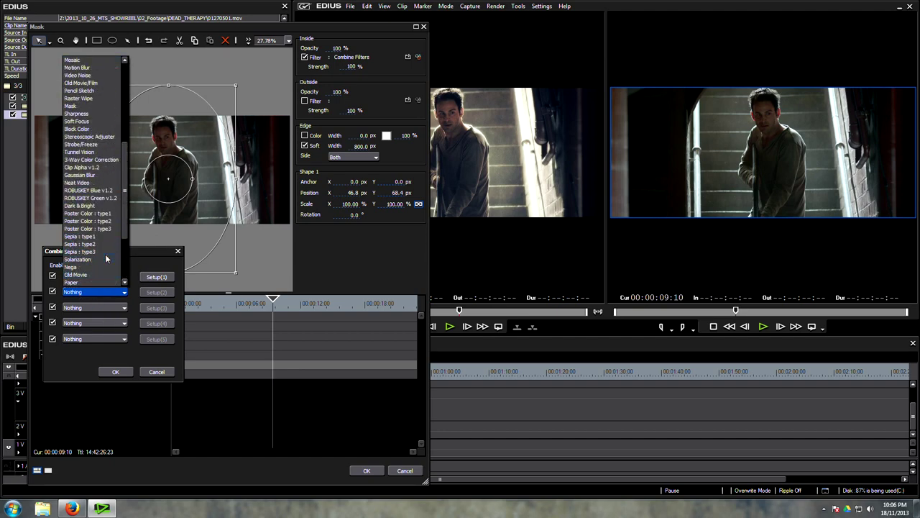
{"action": "left_click", "coordinate": [80, 114]}
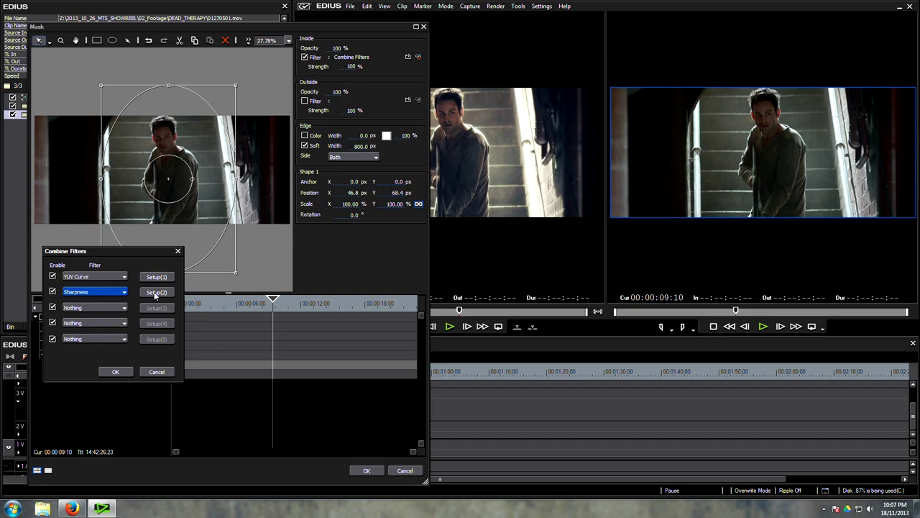
- Increase the Sharpness filter's sharp amount inside the mask and apply it
{"action": "left_click", "coordinate": [156, 293]}
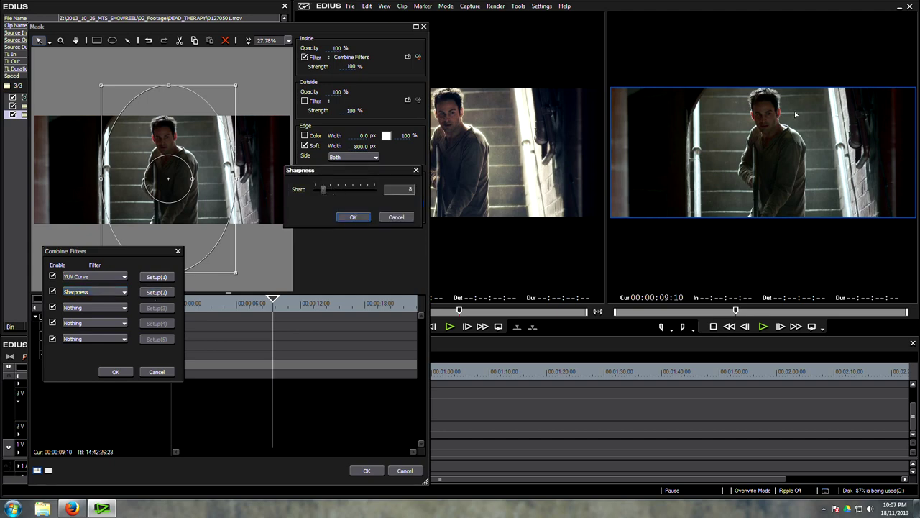
{"action": "left_click_drag", "start_coordinate": [323, 192], "coordinate": [348, 194]}
{"action": "left_click", "coordinate": [354, 217]}
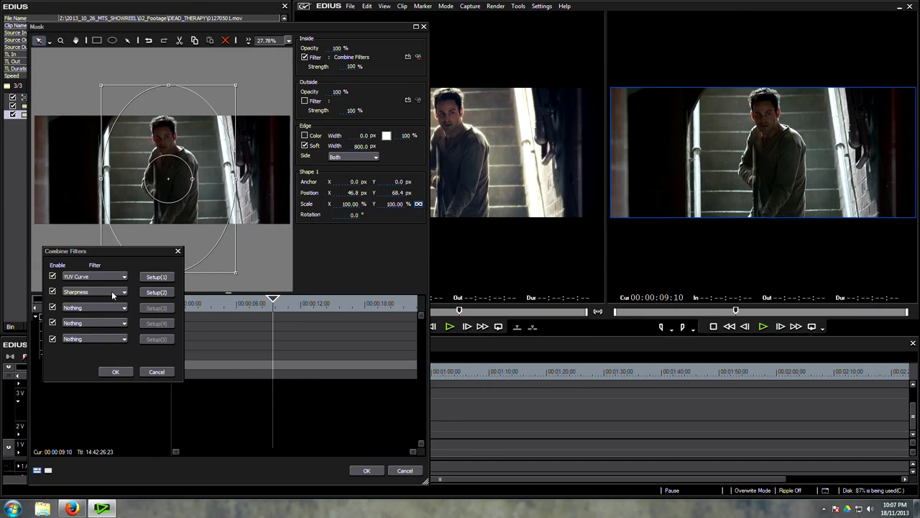
- Shape the mask's Y curve with a raised upper-midtone point and two shadow points, adjust the preview percentage, and apply the mask filters
{"action": "left_click", "coordinate": [156, 276]}
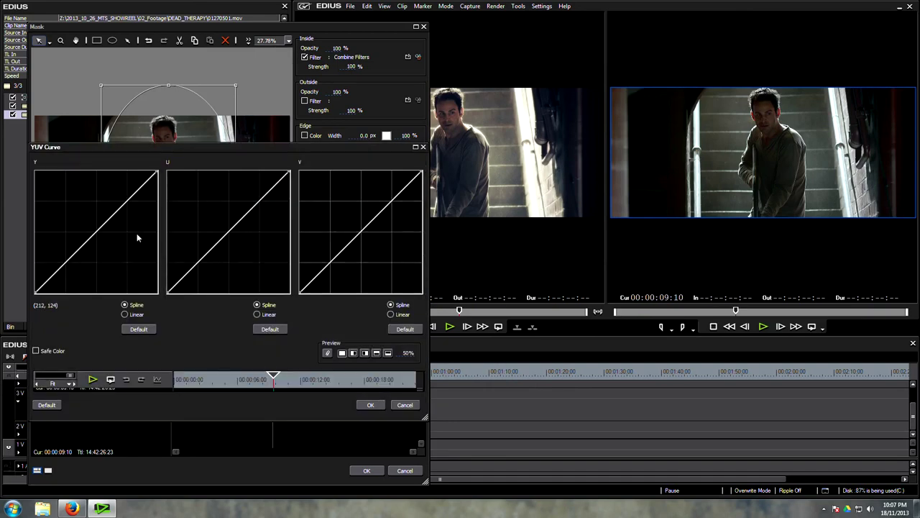
{"action": "left_click_drag", "start_coordinate": [115, 214], "coordinate": [111, 205]}
{"action": "left_click_drag", "start_coordinate": [60, 259], "coordinate": [63, 269]}
{"action": "left_click_drag", "start_coordinate": [112, 204], "coordinate": [105, 204]}
{"action": "left_click_drag", "start_coordinate": [62, 263], "coordinate": [64, 263]}
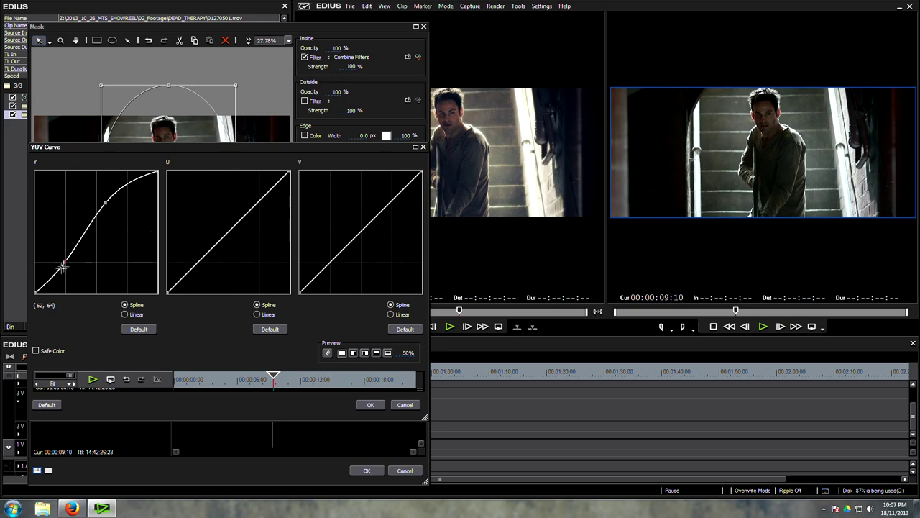
{"action": "left_click", "coordinate": [51, 281]}
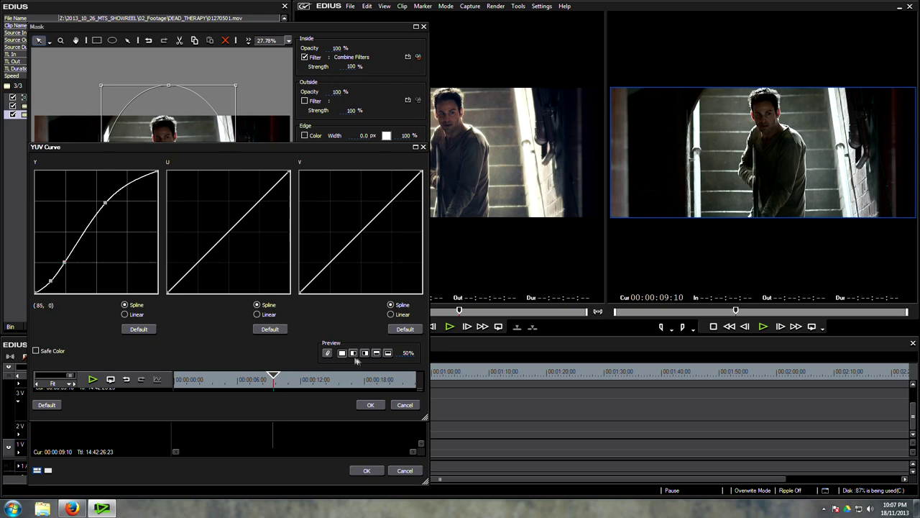
{"action": "left_click", "coordinate": [406, 352]}
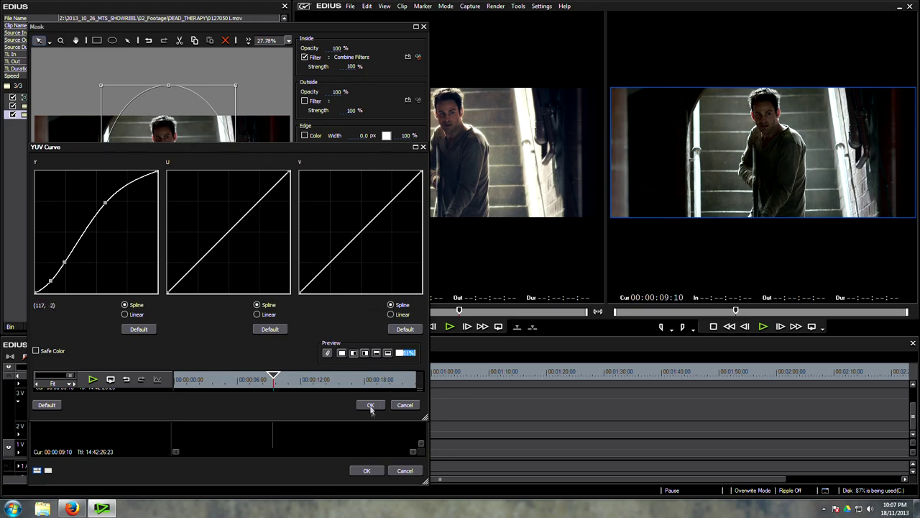
{"action": "left_click", "coordinate": [370, 404]}
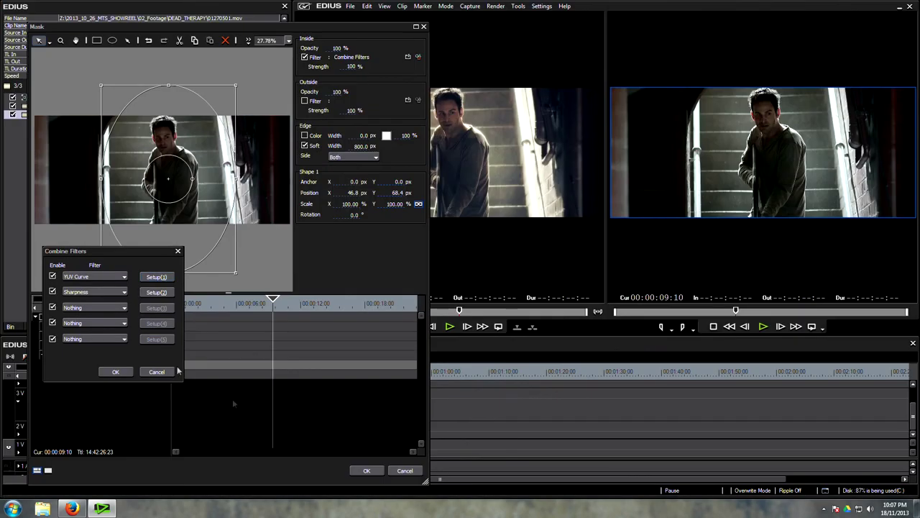
{"action": "left_click", "coordinate": [115, 371]}
{"action": "left_click", "coordinate": [367, 471]}
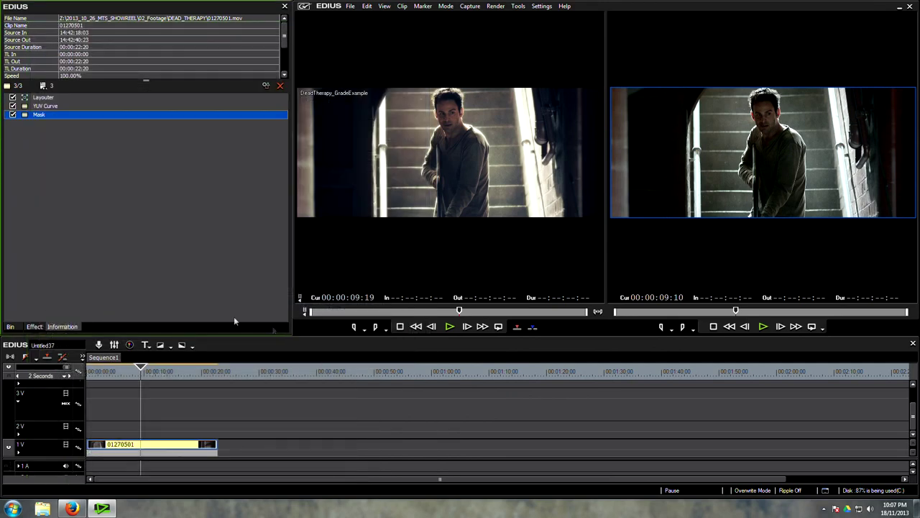
- Switch the monitor to Single Mode and scrub the timeline to about 00:00:09:10 to inspect the masked grade
{"action": "mouse_move", "coordinate": [146, 377]}
{"action": "left_mouse_down"}
{"action": "mouse_move", "coordinate": [133, 378]}
{"action": "mouse_move", "coordinate": [146, 381]}
{"action": "left_mouse_up"}
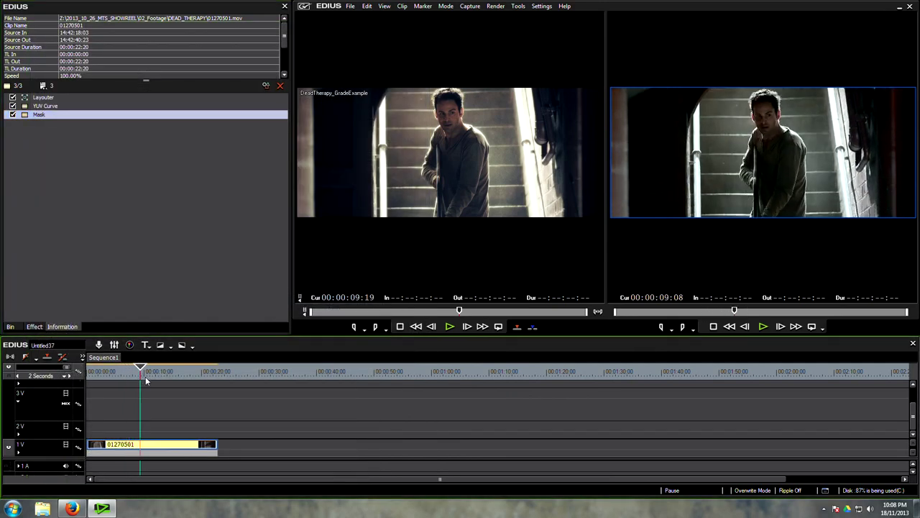
{"action": "left_click", "coordinate": [384, 6]}
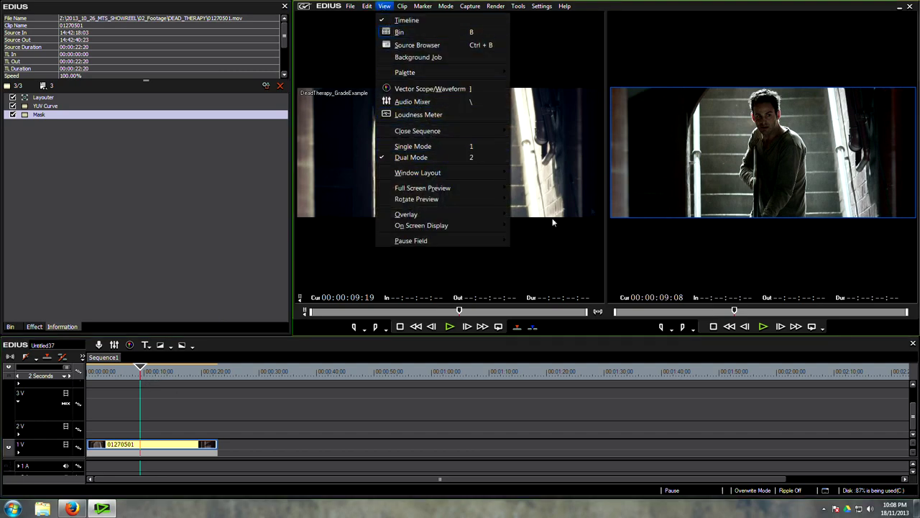
{"action": "left_click", "coordinate": [470, 146]}
{"action": "mouse_move", "coordinate": [138, 377]}
{"action": "left_mouse_down"}
{"action": "mouse_move", "coordinate": [128, 378]}
{"action": "mouse_move", "coordinate": [142, 380]}
{"action": "left_mouse_up"}
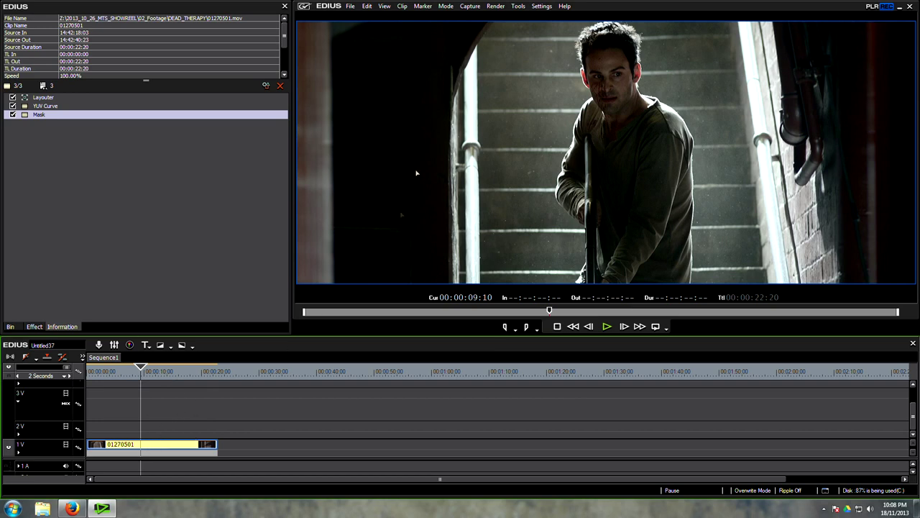
{"action": "left_click", "coordinate": [199, 260]}
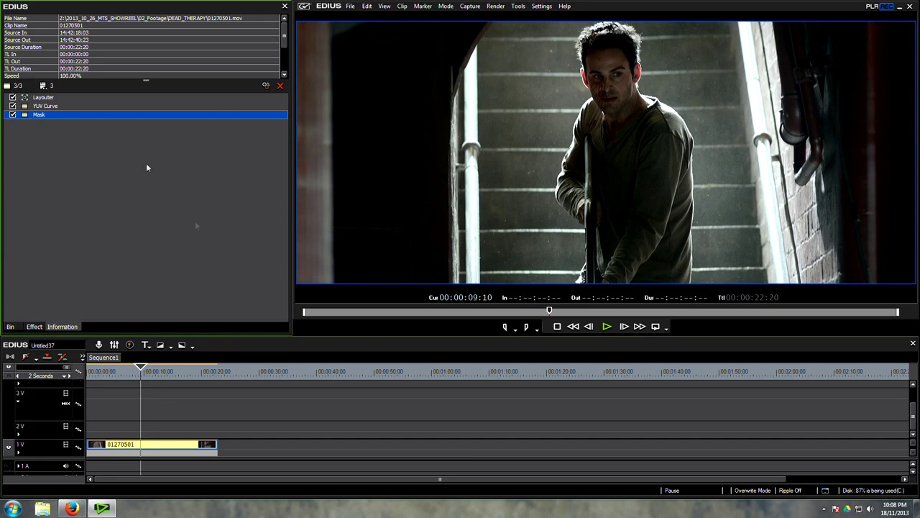
- Add a 3-Way Color Correction filter to clip 01270501 on track 1V and open its settings
{"action": "left_click", "coordinate": [33, 326]}
{"action": "left_click_drag", "start_coordinate": [79, 62], "coordinate": [160, 447]}
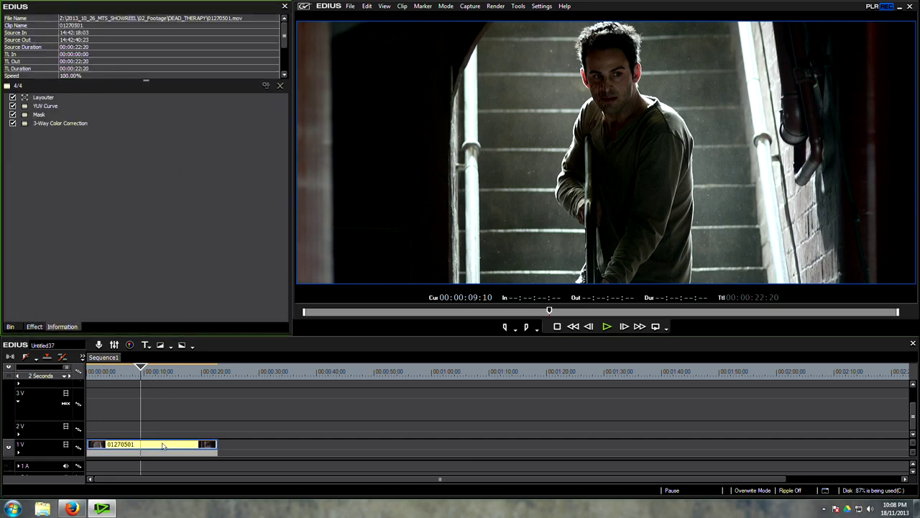
{"action": "double_click", "coordinate": [67, 124]}
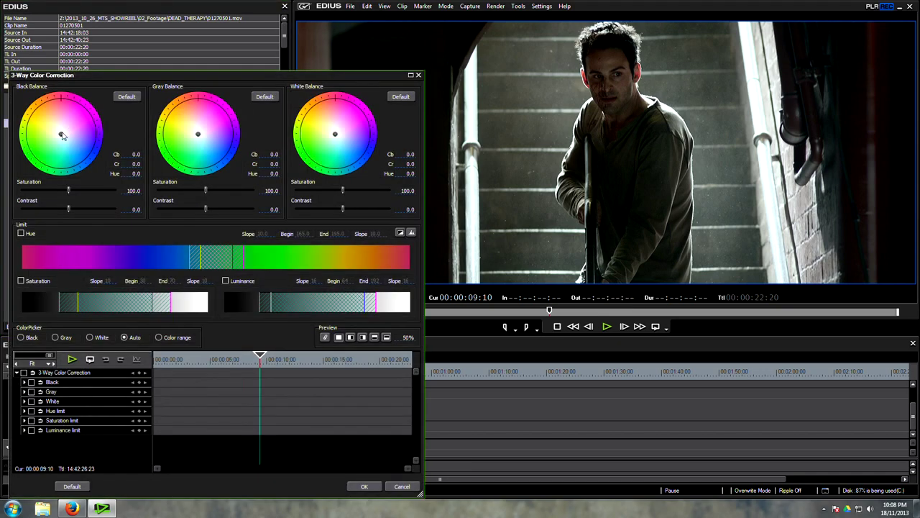
- Try colour shifts on the black, gray and white balance wheels, resetting each wheel to its default
{"action": "left_click_drag", "start_coordinate": [62, 136], "coordinate": [74, 152]}
{"action": "left_click", "coordinate": [128, 97]}
{"action": "left_click_drag", "start_coordinate": [252, 75], "coordinate": [259, 45]}
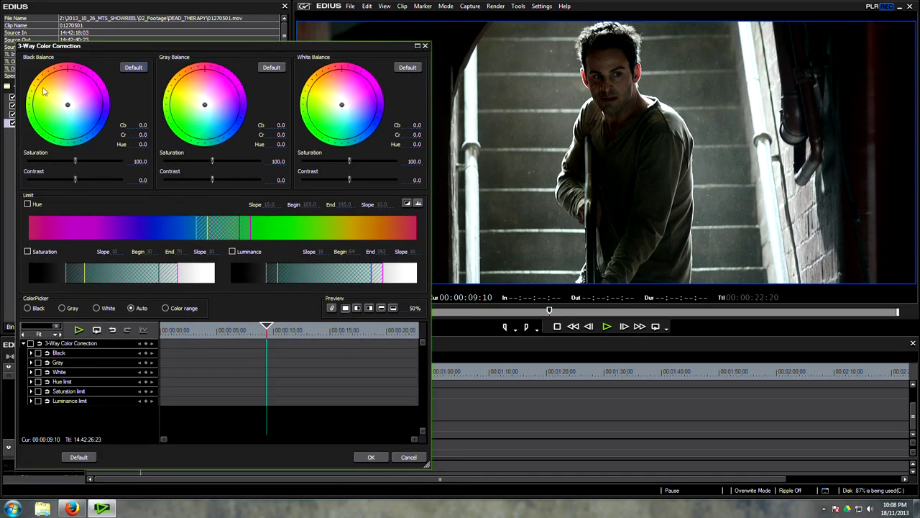
{"action": "left_click_drag", "start_coordinate": [77, 109], "coordinate": [66, 124]}
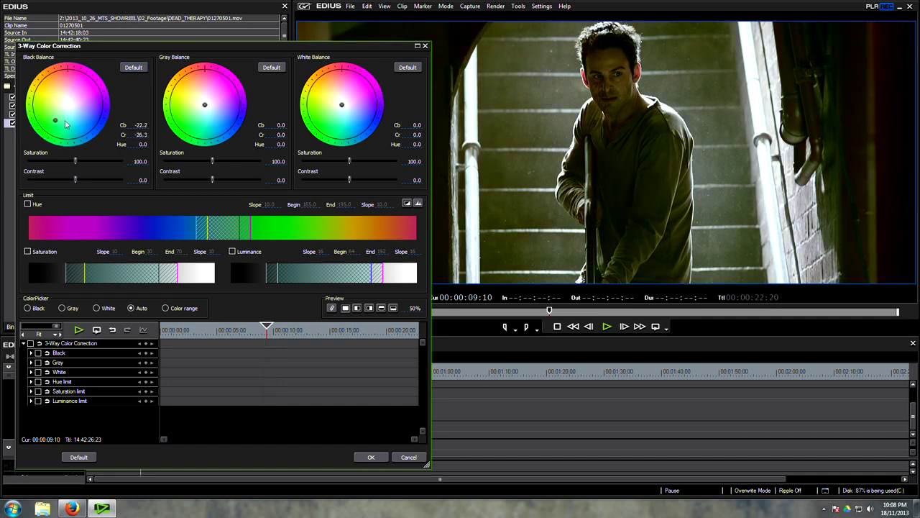
{"action": "left_click", "coordinate": [133, 66]}
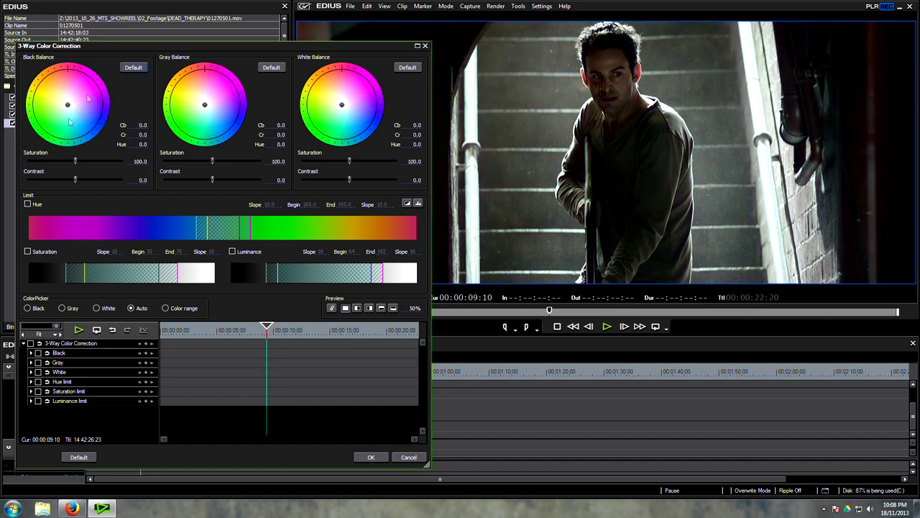
{"action": "left_click_drag", "start_coordinate": [204, 106], "coordinate": [206, 116]}
{"action": "left_click", "coordinate": [271, 67]}
{"action": "mouse_move", "coordinate": [342, 105]}
{"action": "left_mouse_down"}
{"action": "mouse_move", "coordinate": [334, 113]}
{"action": "mouse_move", "coordinate": [337, 102]}
{"action": "mouse_move", "coordinate": [351, 134]}
{"action": "mouse_move", "coordinate": [342, 115]}
{"action": "left_mouse_up"}
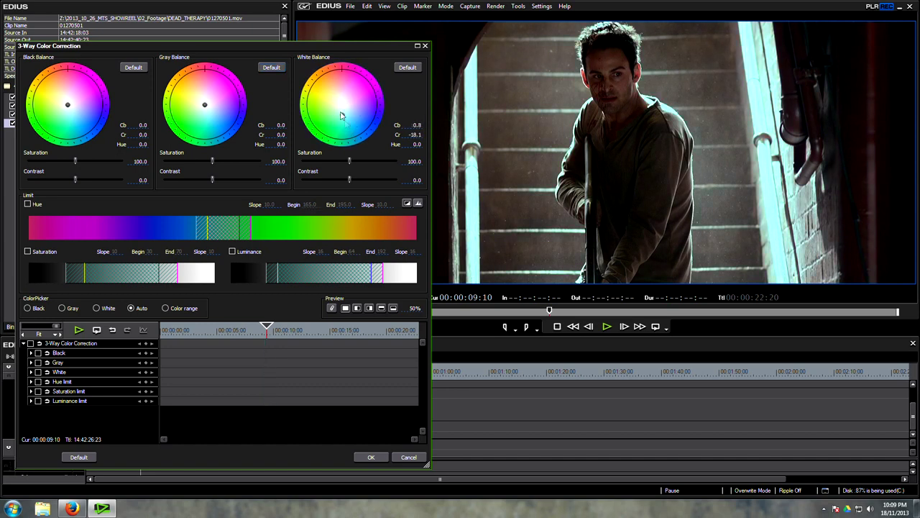
{"action": "left_click", "coordinate": [408, 67]}
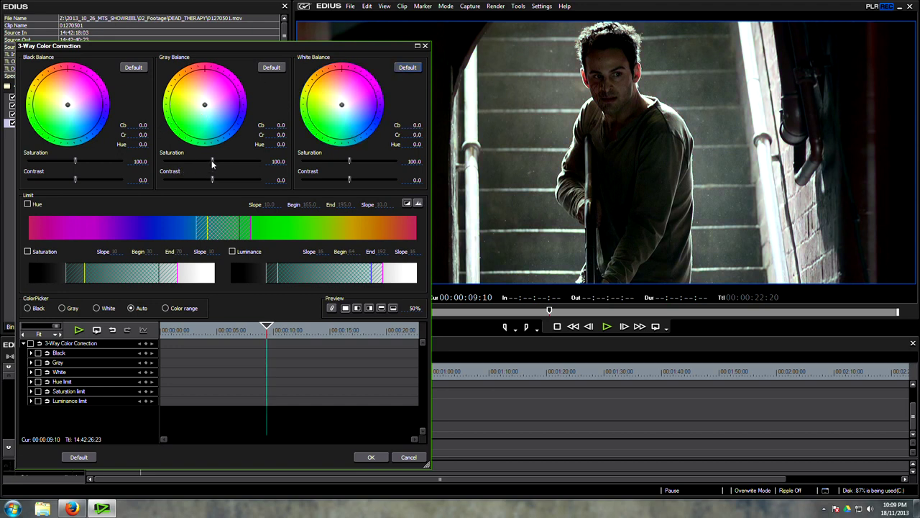
- Raise the gray and white saturation to 200 and the black saturation to 155.9
{"action": "left_click_drag", "start_coordinate": [212, 164], "coordinate": [278, 163]}
{"action": "left_click_drag", "start_coordinate": [74, 161], "coordinate": [123, 163]}
{"action": "left_click_drag", "start_coordinate": [349, 161], "coordinate": [418, 161]}
{"action": "left_click_drag", "start_coordinate": [122, 164], "coordinate": [107, 163]}
{"action": "left_click_drag", "start_coordinate": [100, 163], "coordinate": [101, 162]}
- Shift the black balance towards cyan-blue at Cb 5.8, Cr -16.4, with black saturation at 161
{"action": "left_click_drag", "start_coordinate": [68, 105], "coordinate": [70, 111]}
{"action": "left_click_drag", "start_coordinate": [260, 43], "coordinate": [316, 266]}
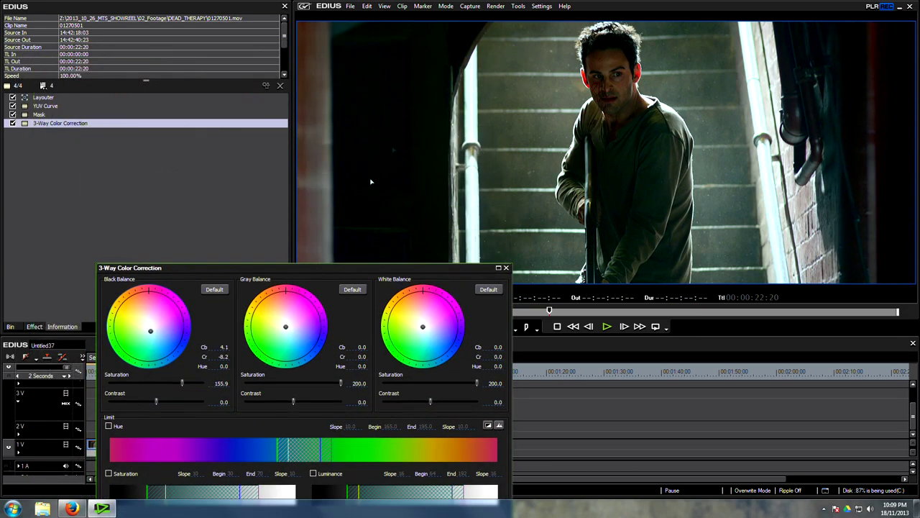
{"action": "mouse_move", "coordinate": [151, 330]}
{"action": "left_mouse_down"}
{"action": "mouse_move", "coordinate": [131, 315]}
{"action": "mouse_move", "coordinate": [141, 338]}
{"action": "mouse_move", "coordinate": [149, 328]}
{"action": "left_mouse_up"}
{"action": "left_click", "coordinate": [218, 291]}
{"action": "left_click_drag", "start_coordinate": [157, 383], "coordinate": [181, 388]}
{"action": "left_click_drag", "start_coordinate": [149, 330], "coordinate": [153, 340]}
- Set the preview percentage to 100 and shift gray balance to Cb 2.5, Cr 0.8 and white balance to Cb -4.1, Cr 9.9
{"action": "left_click_drag", "start_coordinate": [399, 269], "coordinate": [283, 117]}
{"action": "left_click", "coordinate": [380, 376]}
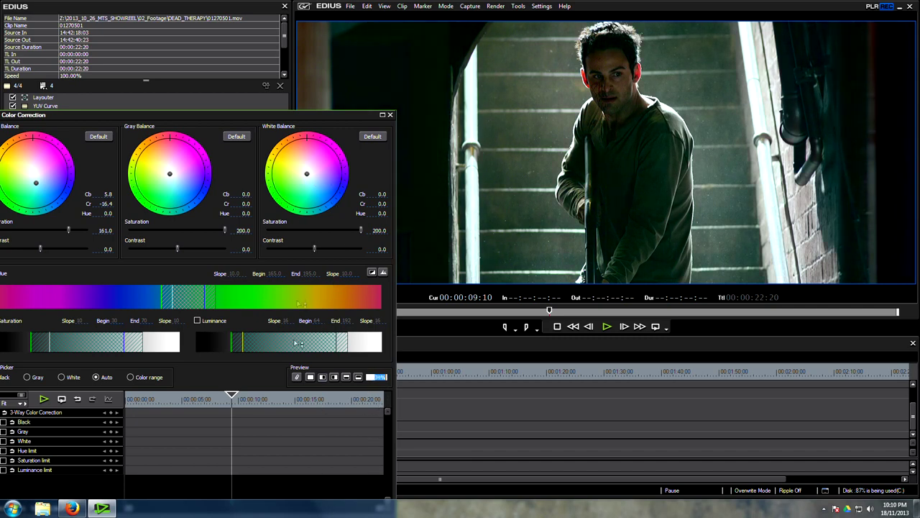
{"action": "type", "text": "100"}
{"action": "left_click_drag", "start_coordinate": [169, 177], "coordinate": [173, 178]}
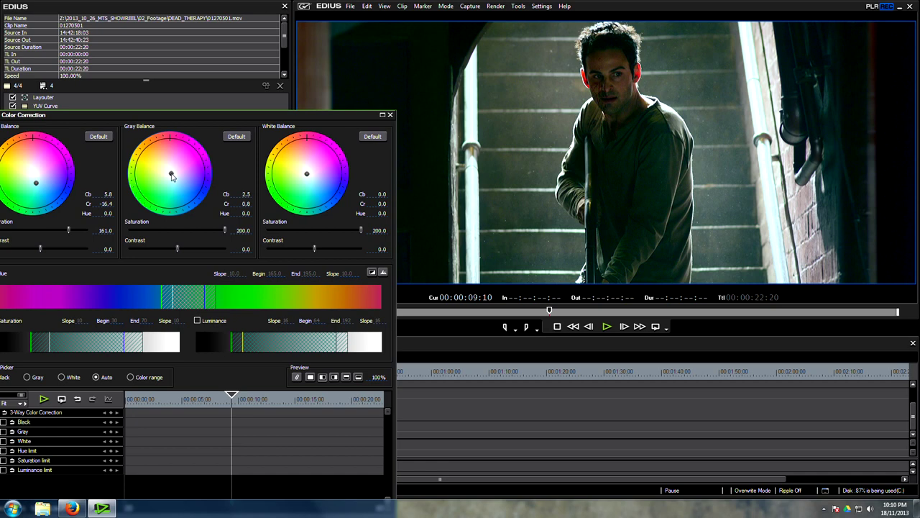
{"action": "left_click_drag", "start_coordinate": [308, 178], "coordinate": [304, 171]}
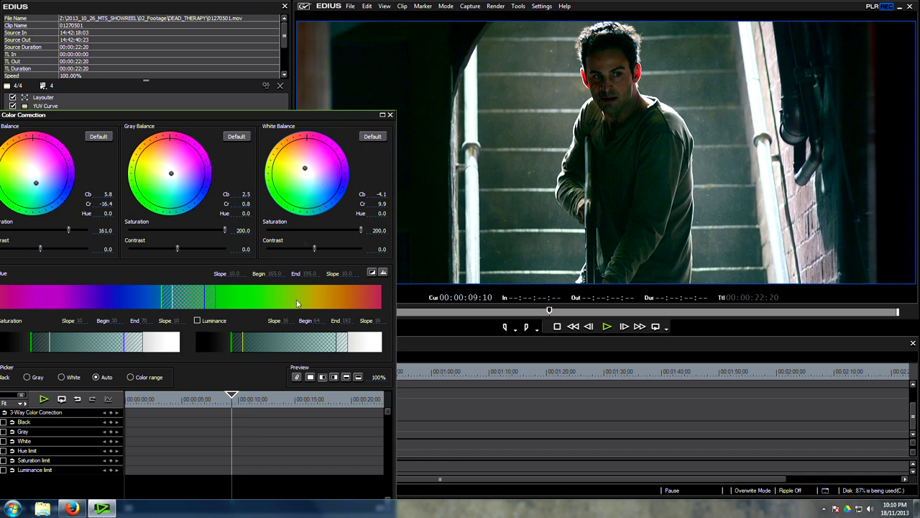
- Check the correction against the original with the split preview and apply the 3-Way Color Correction
{"action": "left_click", "coordinate": [322, 376]}
{"action": "left_click", "coordinate": [379, 377]}
{"action": "left_click_drag", "start_coordinate": [311, 125], "coordinate": [403, 58]}
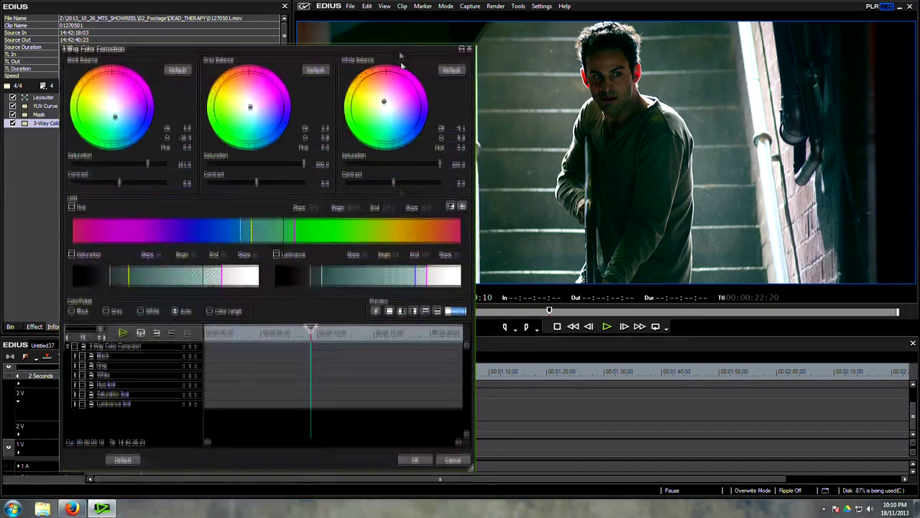
{"action": "left_click", "coordinate": [415, 458]}
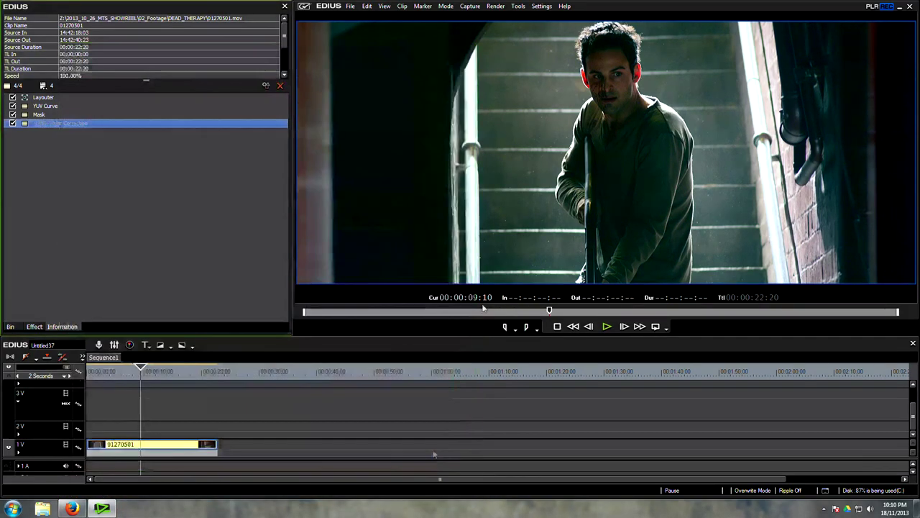
- Show the Vector Scope/Waveform and warm the 3-Way Color Correction's gray balance to Cb -1.6, Cr 7.4
{"action": "left_click", "coordinate": [129, 346]}
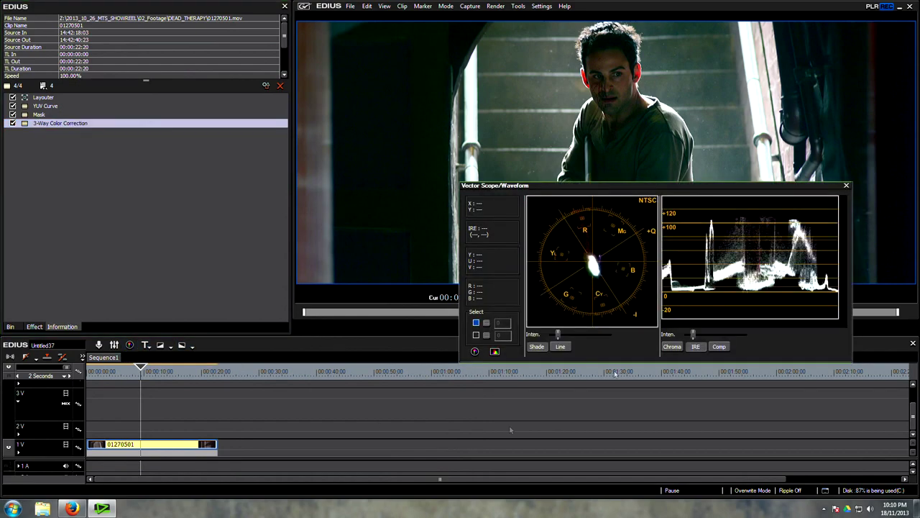
{"action": "left_click_drag", "start_coordinate": [615, 194], "coordinate": [548, 252]}
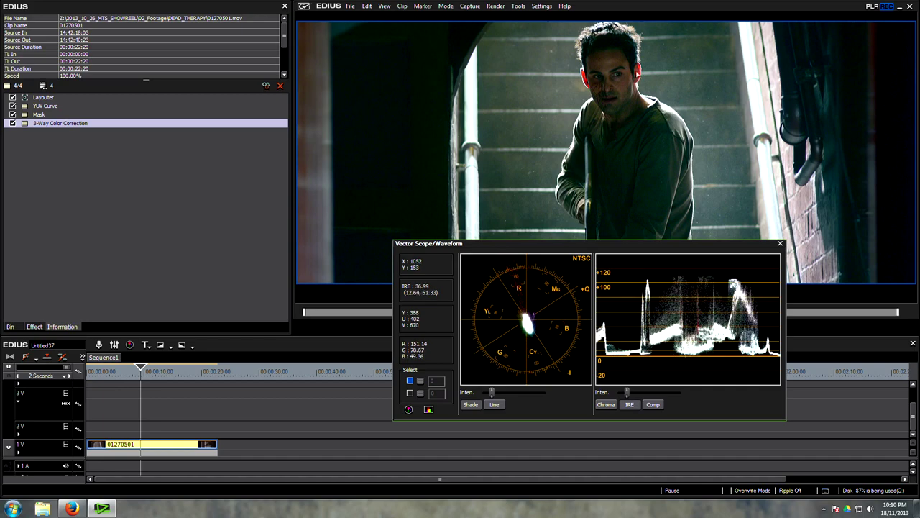
{"action": "double_click", "coordinate": [73, 122]}
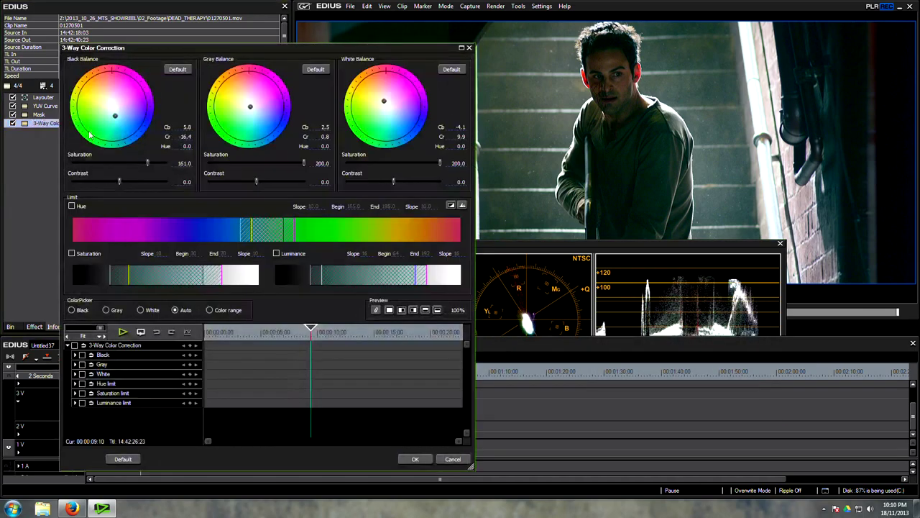
{"action": "left_click_drag", "start_coordinate": [251, 108], "coordinate": [248, 102]}
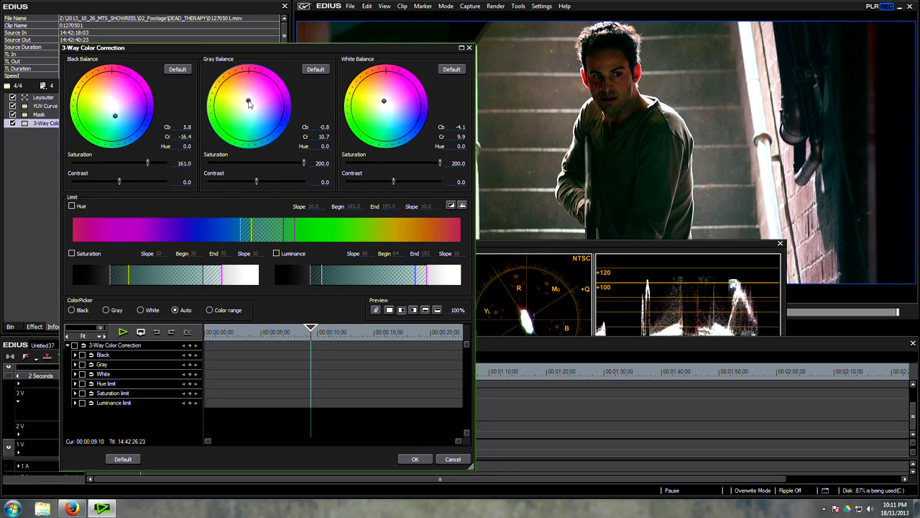
{"action": "left_click_drag", "start_coordinate": [248, 104], "coordinate": [246, 105]}
- Set the contrast to -12.4 for white, -2.2 for black and 6.2 for gray, using the waveform as reference
{"action": "left_click", "coordinate": [463, 184]}
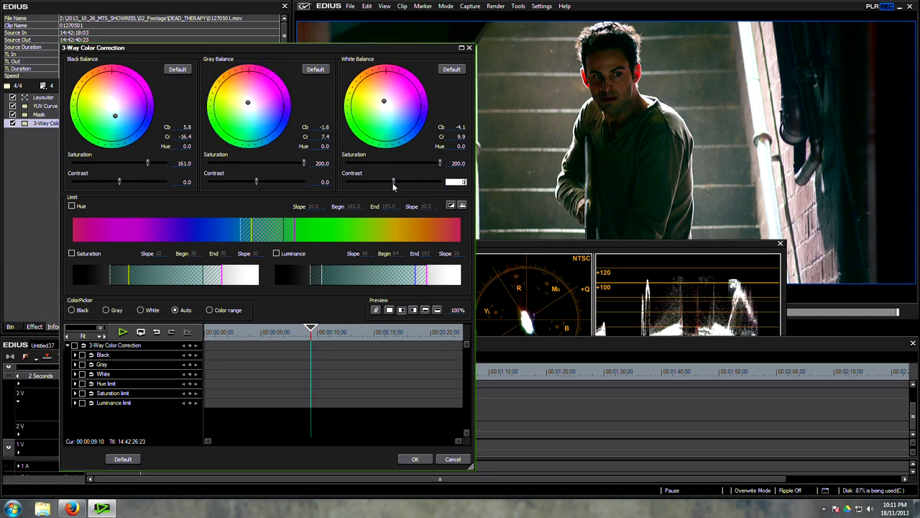
{"action": "mouse_move", "coordinate": [393, 184]}
{"action": "left_mouse_down"}
{"action": "mouse_move", "coordinate": [379, 185]}
{"action": "mouse_move", "coordinate": [396, 185]}
{"action": "left_mouse_up"}
{"action": "left_click_drag", "start_coordinate": [394, 183], "coordinate": [357, 184]}
{"action": "left_click", "coordinate": [564, 246]}
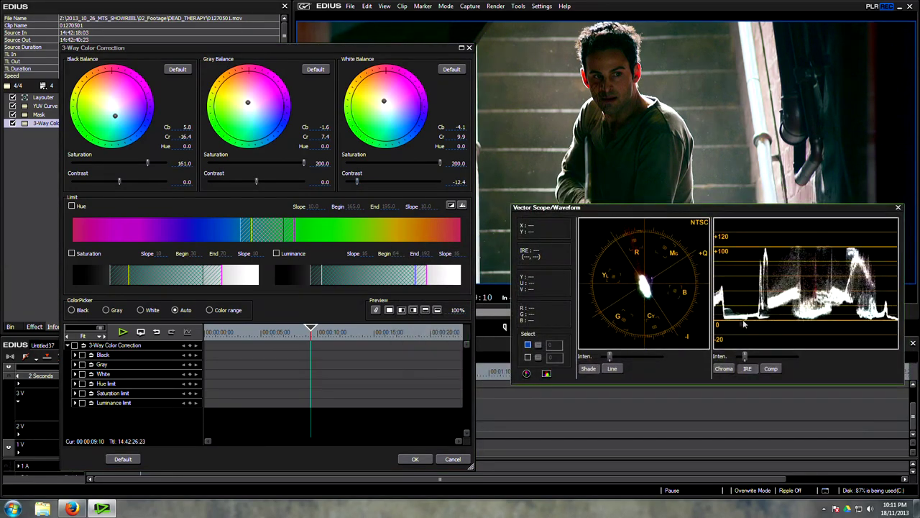
{"action": "left_click_drag", "start_coordinate": [120, 182], "coordinate": [111, 183]}
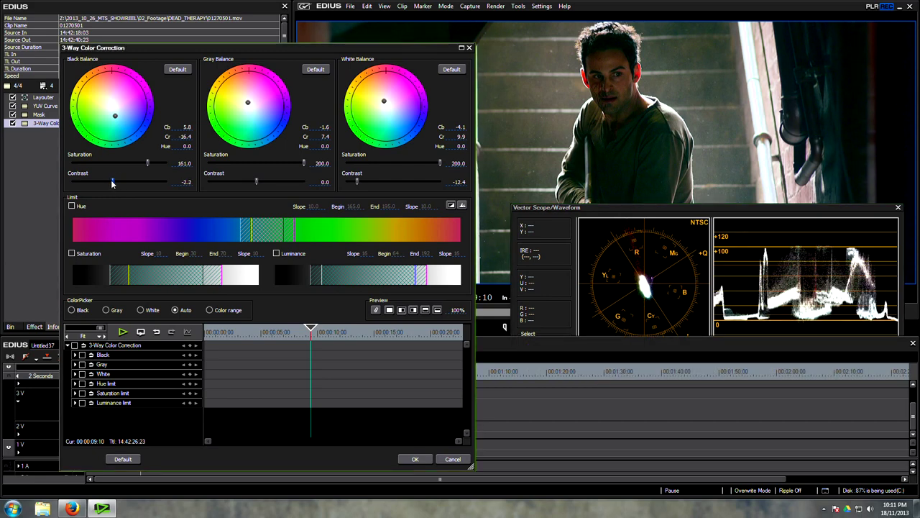
{"action": "left_click_drag", "start_coordinate": [256, 182], "coordinate": [274, 182]}
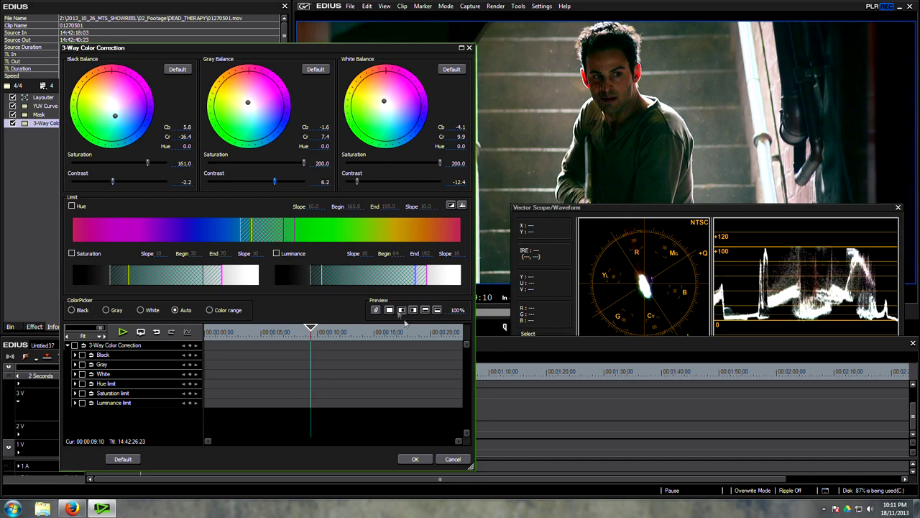
- Apply the revised 3-Way Color Correction and close the Vector Scope/Waveform
{"action": "left_click", "coordinate": [456, 311]}
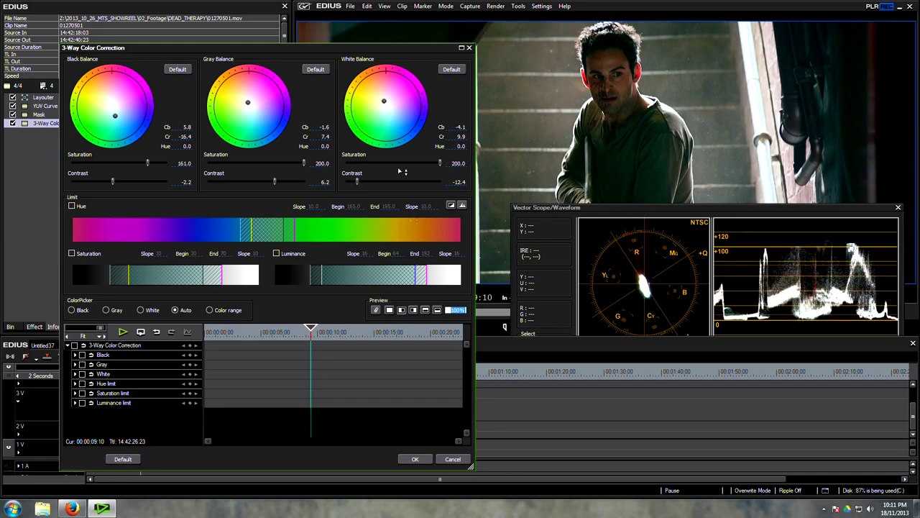
{"action": "left_click", "coordinate": [415, 459]}
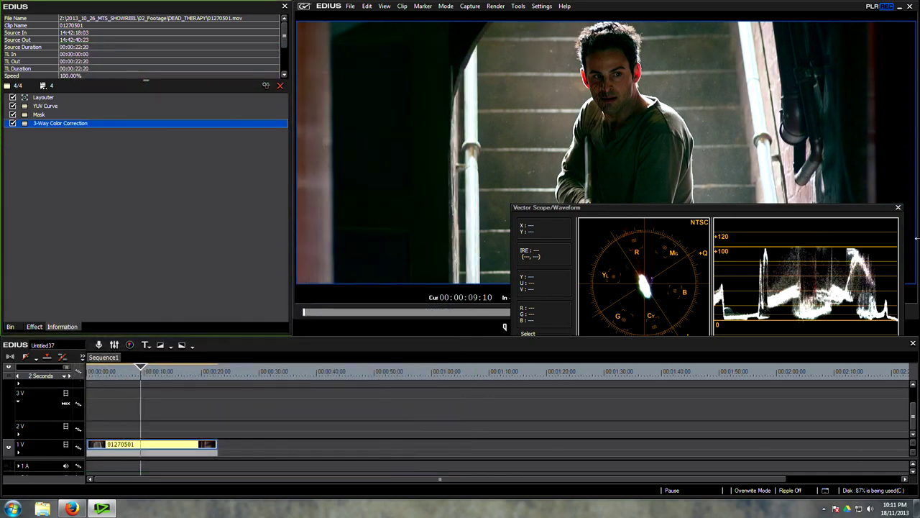
{"action": "left_click", "coordinate": [898, 207]}
- Place an ungraded copy of the clip on track 2V and compare it with the full-screen grade around 00:00:09:08
{"action": "mouse_move", "coordinate": [139, 379]}
{"action": "left_mouse_down"}
{"action": "mouse_move", "coordinate": [113, 375]}
{"action": "mouse_move", "coordinate": [140, 379]}
{"action": "left_mouse_up"}
{"action": "left_click_drag", "start_coordinate": [144, 444], "coordinate": [143, 426]}
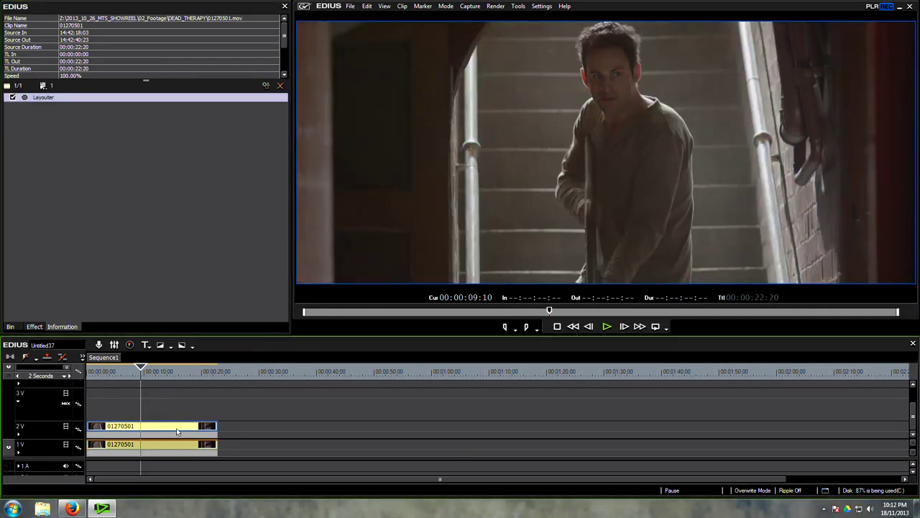
{"action": "key", "text": "F11"}
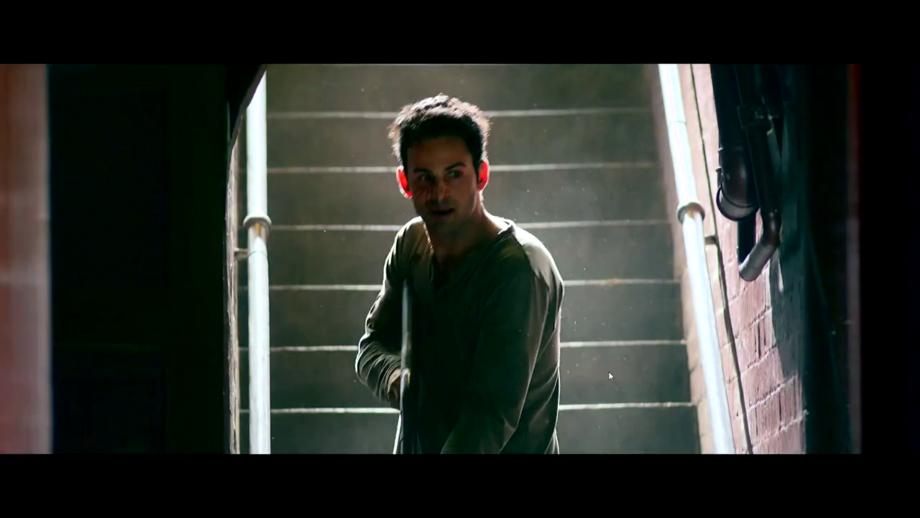
{"action": "key", "text": "F11"}
{"action": "left_click", "coordinate": [137, 374]}
{"action": "left_click_drag", "start_coordinate": [138, 375], "coordinate": [140, 375]}
- Add a second 3-Way Color Correction filter to the graded clip on track 1V and open its settings
{"action": "left_click", "coordinate": [43, 326]}
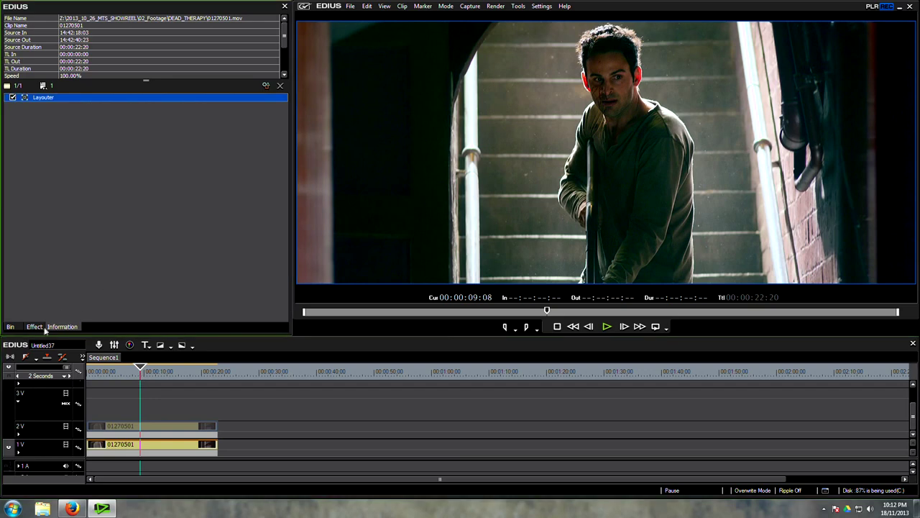
{"action": "left_click", "coordinate": [34, 327]}
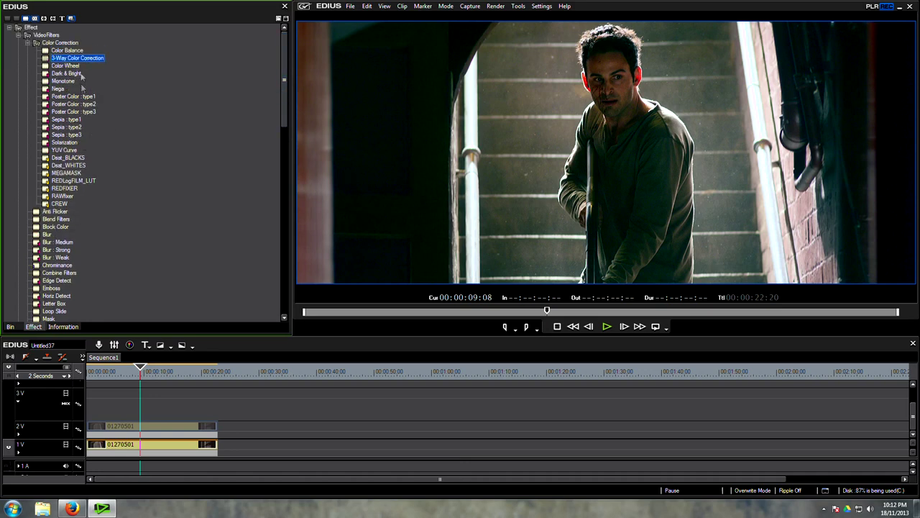
{"action": "left_click_drag", "start_coordinate": [66, 62], "coordinate": [153, 444]}
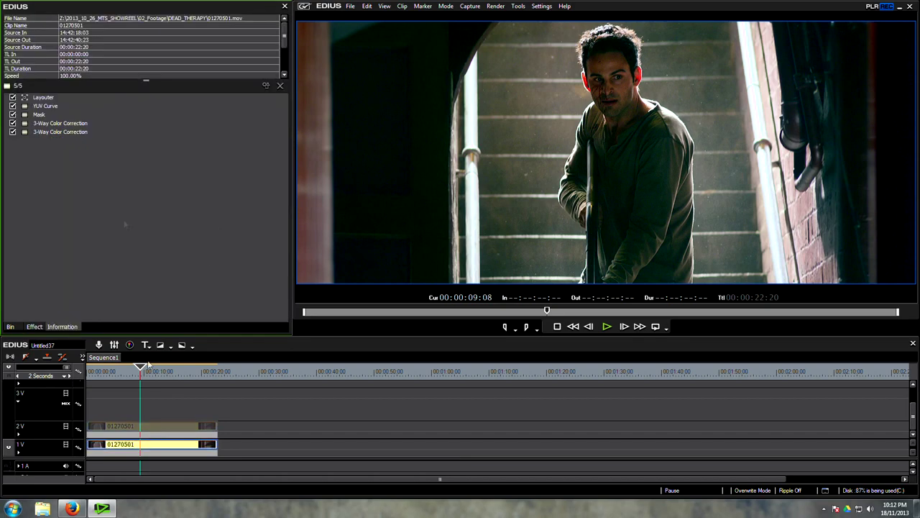
{"action": "double_click", "coordinate": [60, 132]}
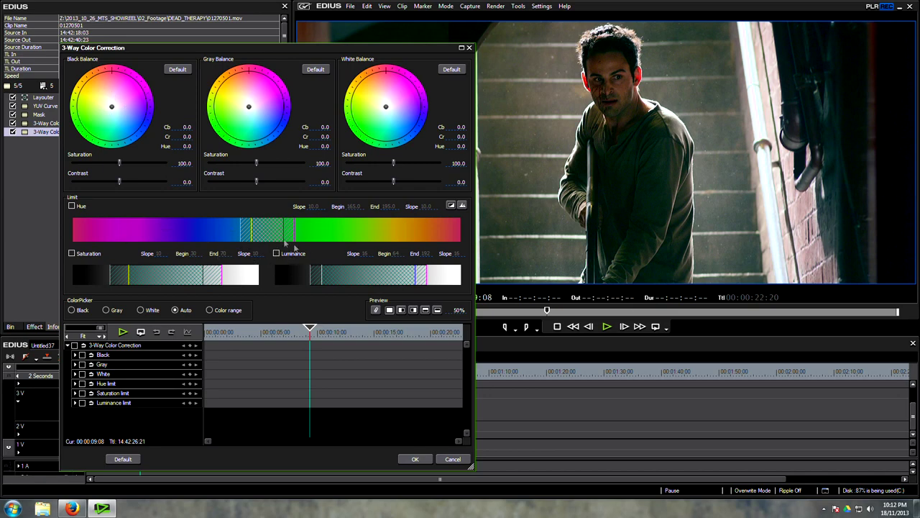
- Enable the hue, saturation and luminance limits and display the key of the limited area
{"action": "left_click", "coordinate": [72, 207]}
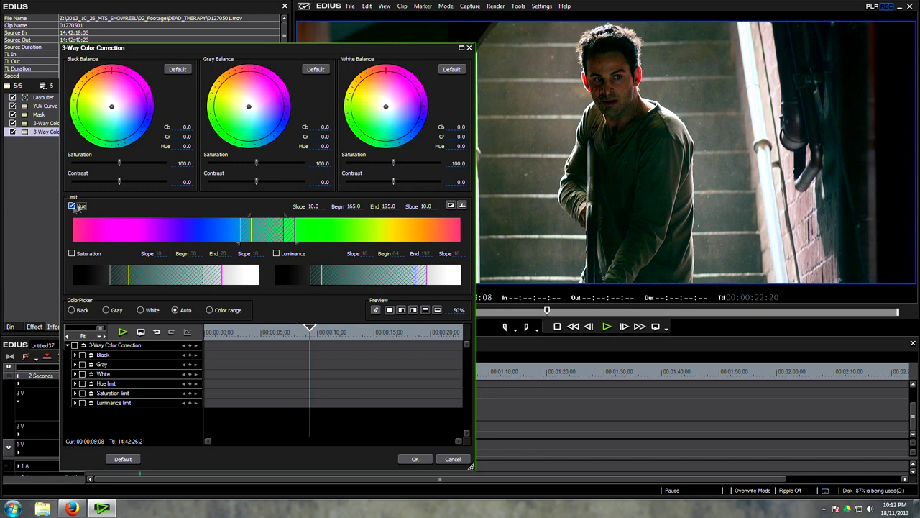
{"action": "left_click", "coordinate": [72, 254]}
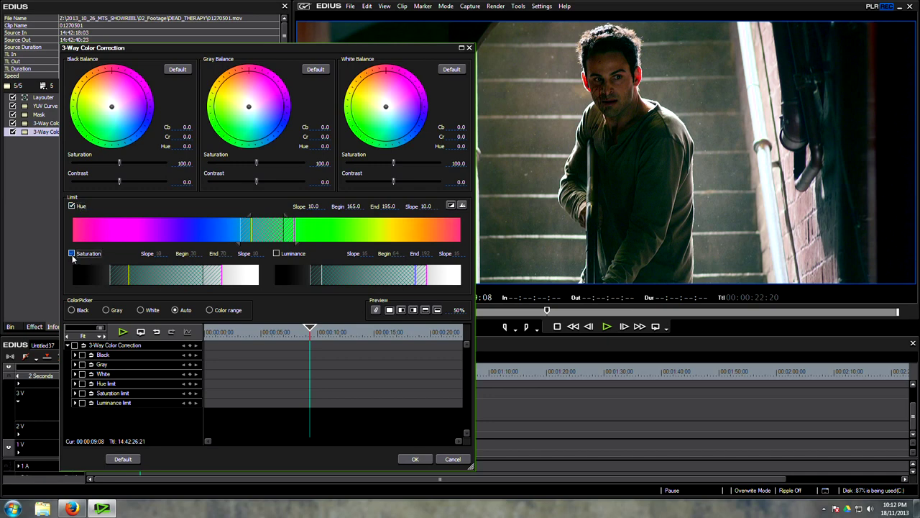
{"action": "left_click", "coordinate": [276, 253]}
{"action": "left_click", "coordinate": [451, 205]}
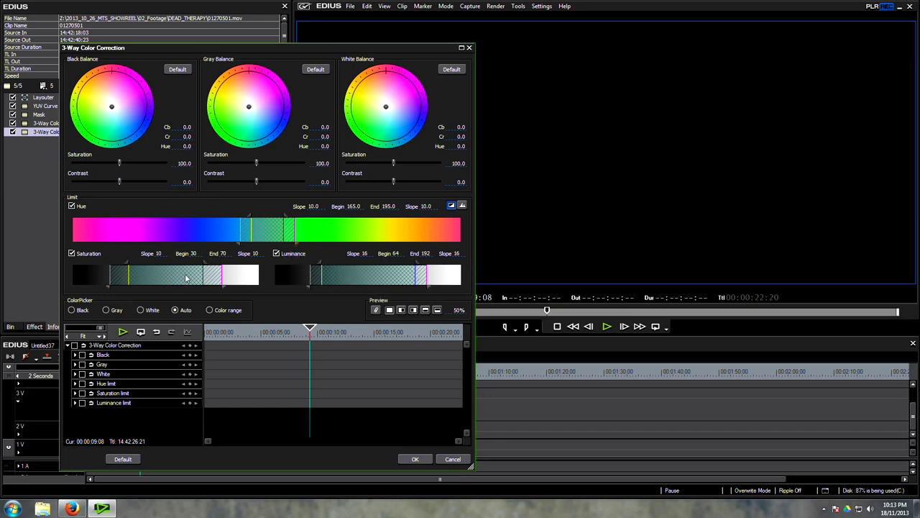
- Move the hue limit to the orange-red range, Begin 314.0 to End 344.0, and check the key against the picture
{"action": "left_click_drag", "start_coordinate": [266, 236], "coordinate": [429, 243]}
{"action": "left_click", "coordinate": [451, 206]}
{"action": "left_click", "coordinate": [450, 207]}
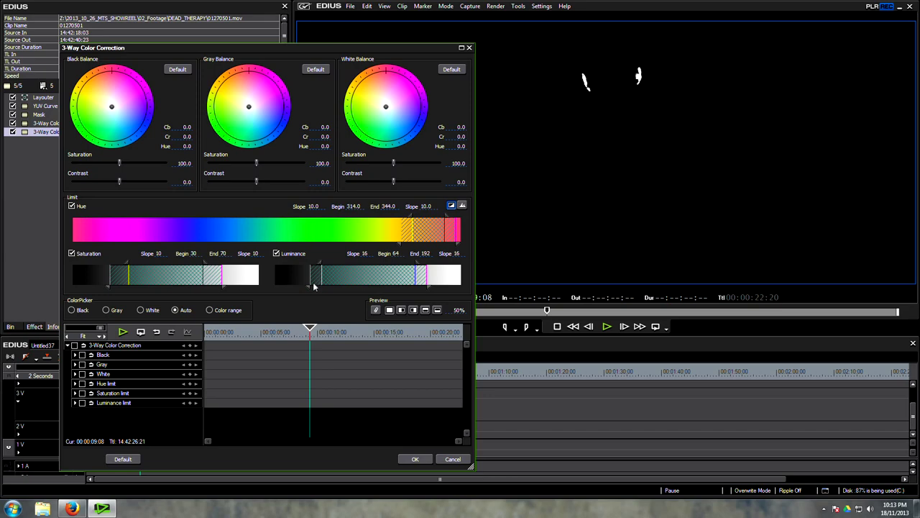
- Widen the luminance limit to Begin 38, Slope 15 and the saturation limit's lower Slope to 17, and return to the normal picture
{"action": "left_click_drag", "start_coordinate": [309, 288], "coordinate": [291, 291]}
{"action": "left_click_drag", "start_coordinate": [320, 266], "coordinate": [301, 266]}
{"action": "mouse_move", "coordinate": [110, 287]}
{"action": "left_mouse_down"}
{"action": "mouse_move", "coordinate": [86, 289]}
{"action": "mouse_move", "coordinate": [98, 291]}
{"action": "left_mouse_up"}
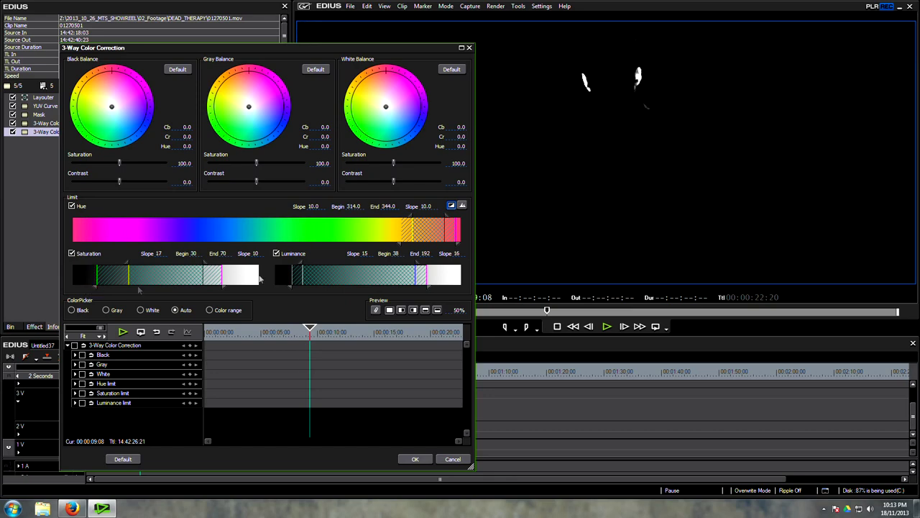
{"action": "left_click", "coordinate": [451, 207]}
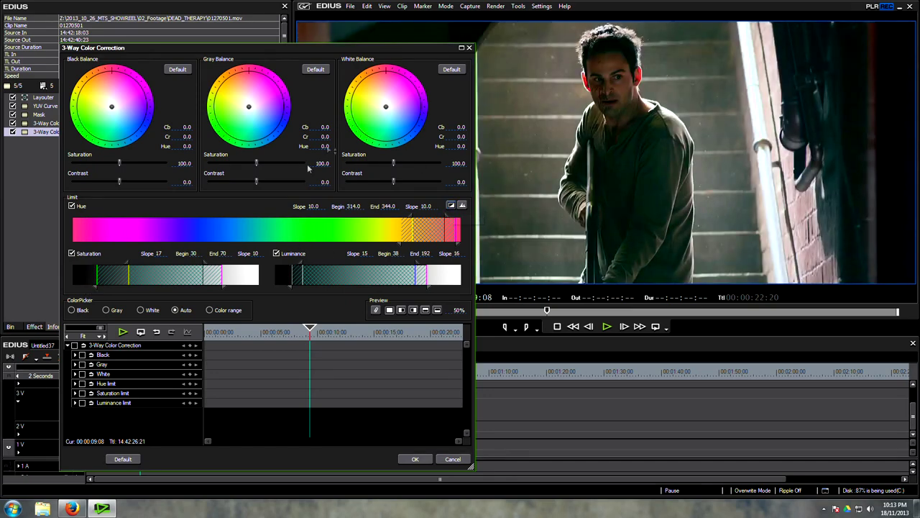
- Lower the limited area's gray saturation to 60.3 with Cr at -3.3, and its black saturation to 66.7
{"action": "left_click_drag", "start_coordinate": [257, 163], "coordinate": [237, 164]}
{"action": "left_click_drag", "start_coordinate": [249, 110], "coordinate": [250, 113]}
{"action": "left_click_drag", "start_coordinate": [120, 167], "coordinate": [104, 167]}
- Compare the corrected and uncorrected picture by varying the split preview percentage, and apply the secondary 3-Way Color Correction
{"action": "left_click_drag", "start_coordinate": [457, 310], "coordinate": [434, 195]}
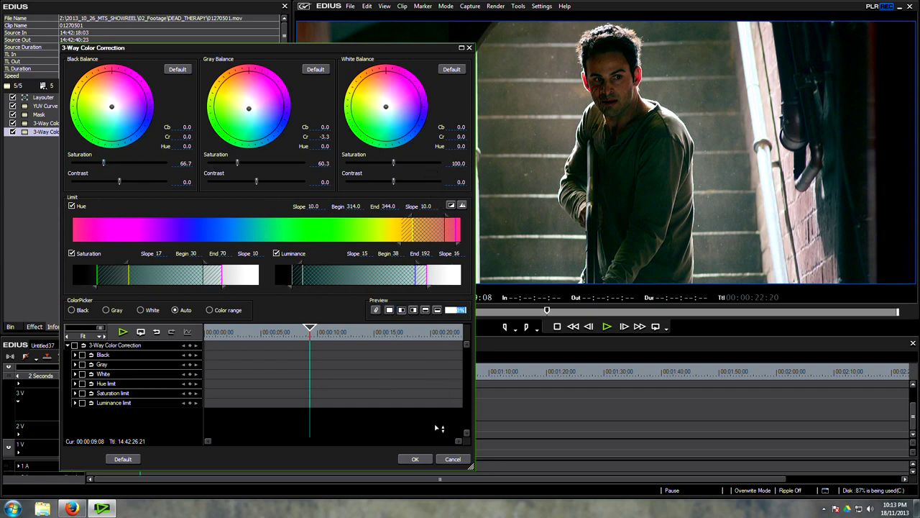
{"action": "left_click_drag", "start_coordinate": [435, 215], "coordinate": [419, 397]}
{"action": "left_click_drag", "start_coordinate": [420, 398], "coordinate": [407, 221]}
{"action": "left_click", "coordinate": [411, 459]}
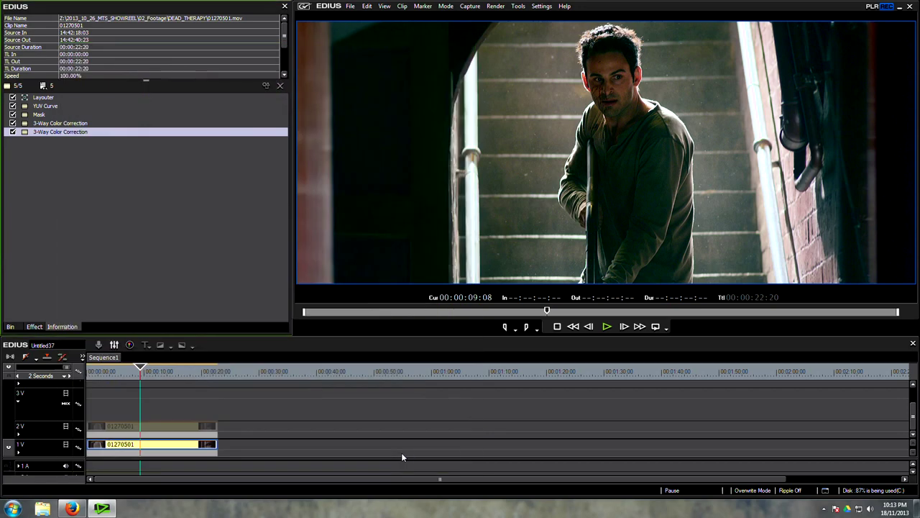
- Compare the grade with the ungraded copy on track 2V, and delete that copy from the timeline
{"action": "left_click_drag", "start_coordinate": [111, 384], "coordinate": [142, 377]}
{"action": "left_click", "coordinate": [151, 427]}
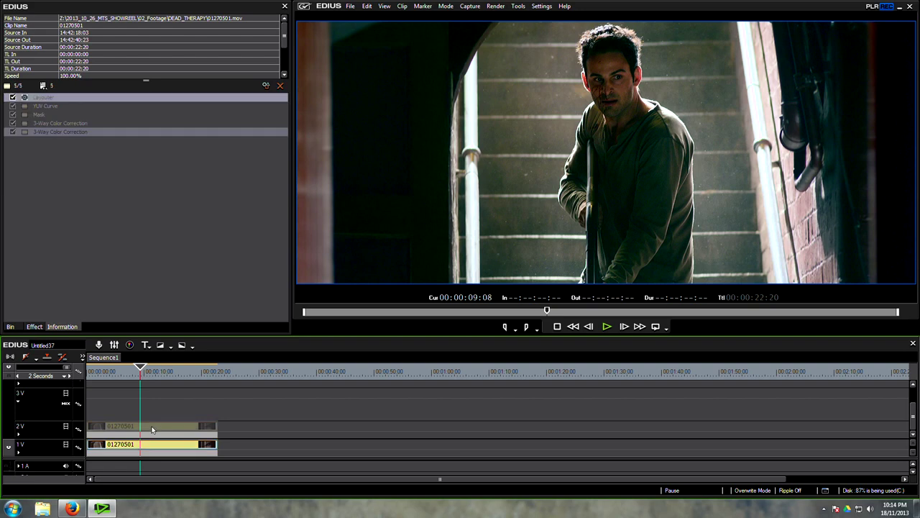
{"action": "key", "text": "0"}
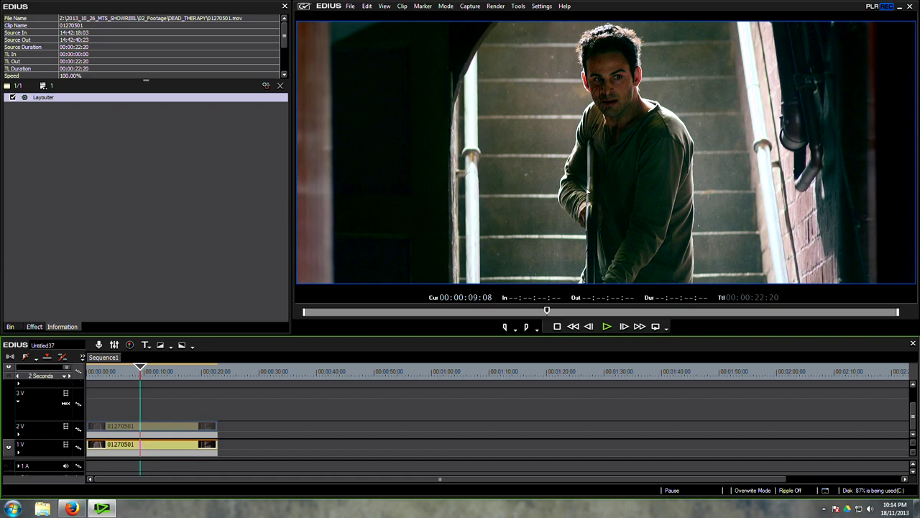
{"action": "left_click_drag", "start_coordinate": [146, 332], "coordinate": [146, 323]}
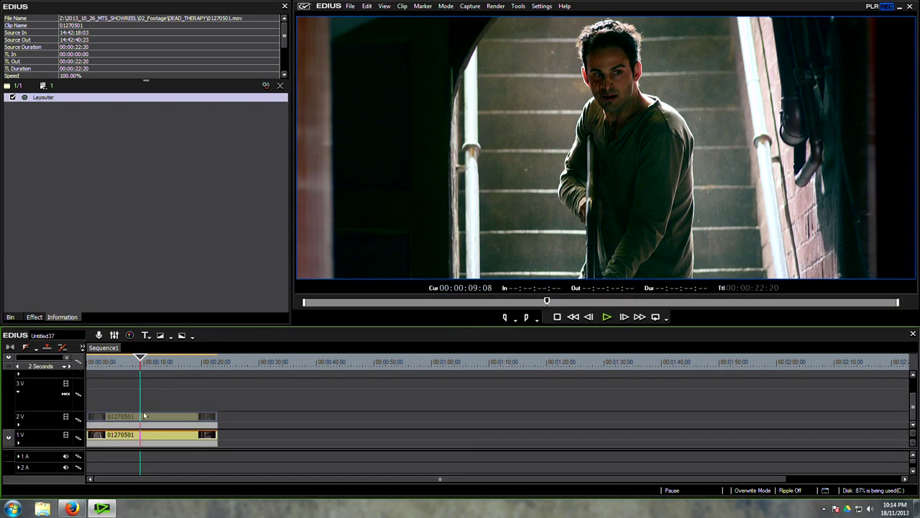
{"action": "key", "text": "Delete"}
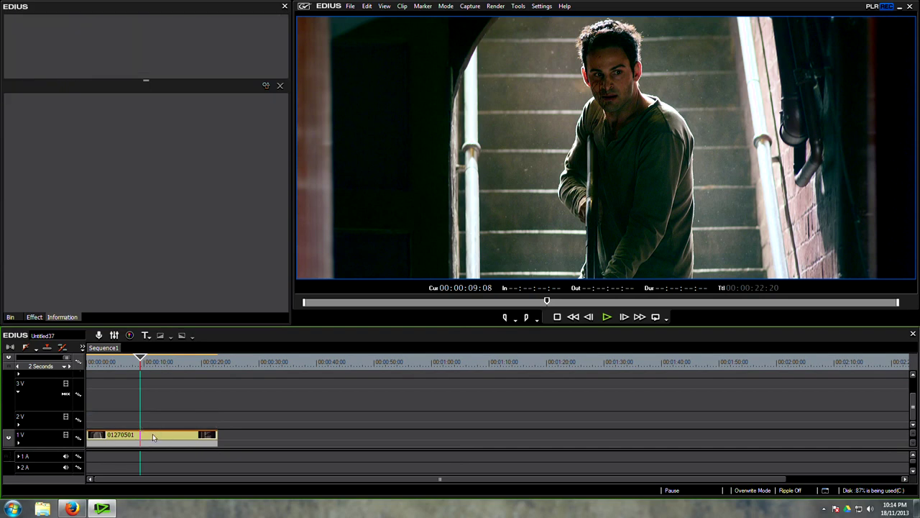
- Duplicate the graded clip from track 1V to 2V and remove the Mask and both 3-Way Color Correction filters from the duplicate
{"action": "left_click", "coordinate": [143, 437]}
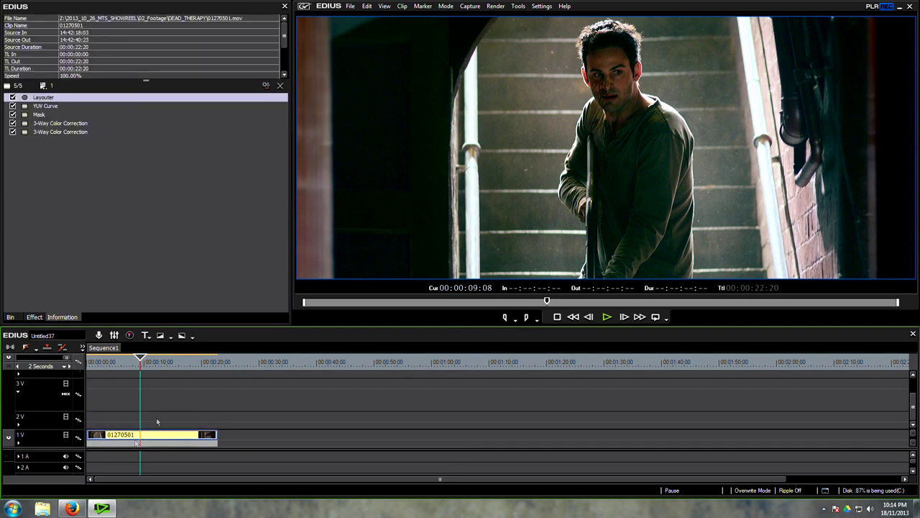
{"action": "left_click_drag", "start_coordinate": [146, 437], "coordinate": [150, 424]}
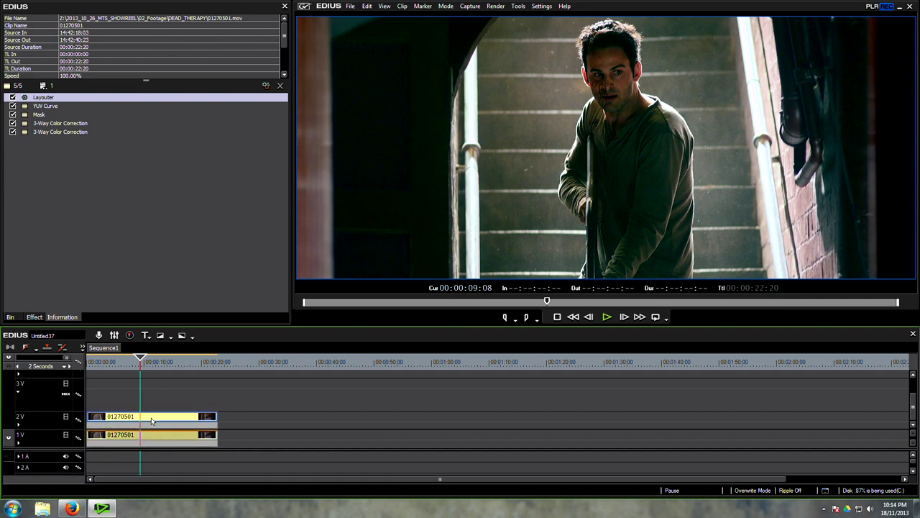
{"action": "left_click_drag", "start_coordinate": [79, 201], "coordinate": [36, 115]}
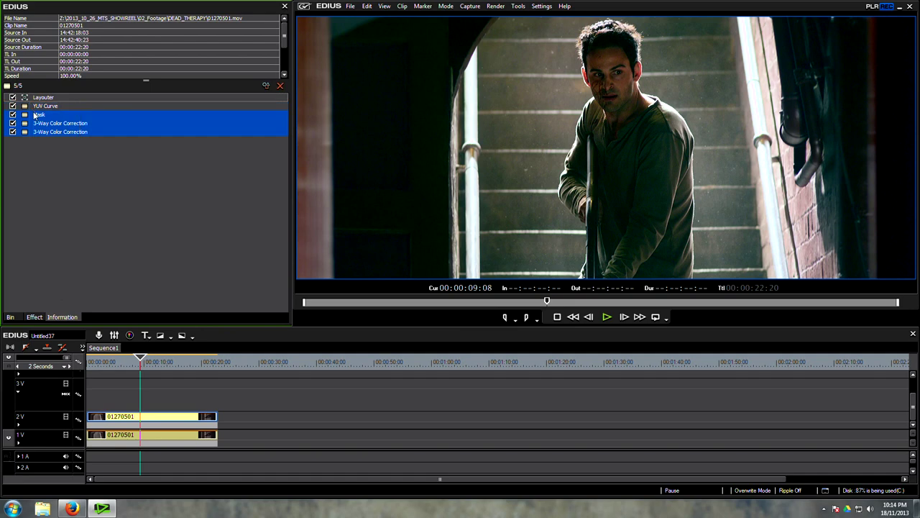
{"action": "key", "text": "Delete"}
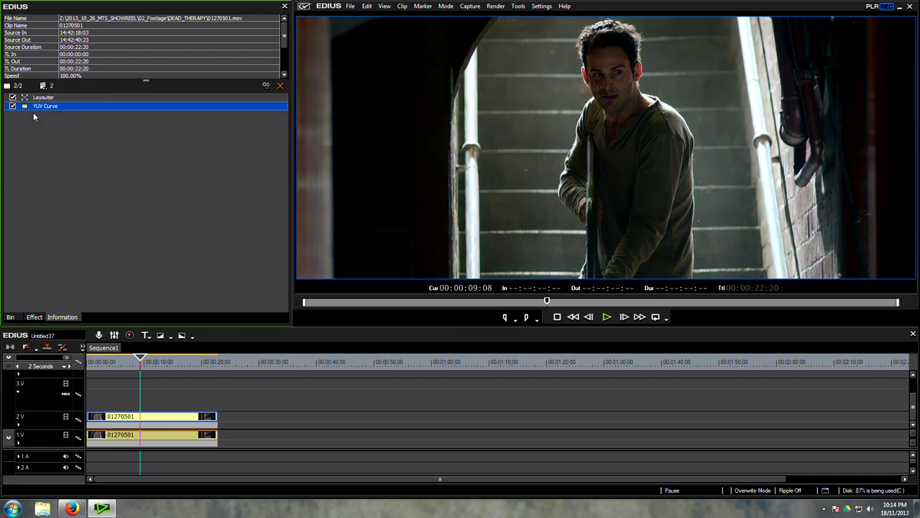
- Reset the Y, U and V curves of the 2V clip's YUV Curve filter to default and apply
{"action": "double_click", "coordinate": [38, 106]}
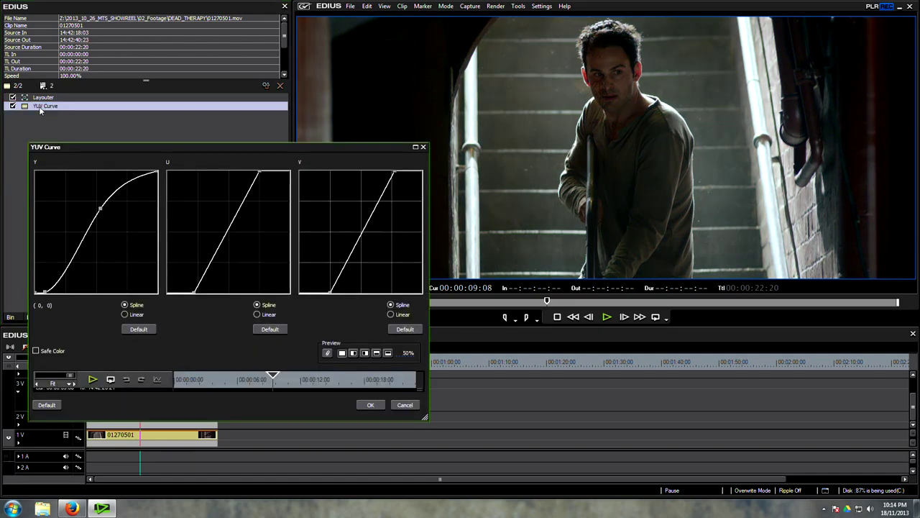
{"action": "left_click", "coordinate": [276, 330]}
{"action": "left_click", "coordinate": [400, 330]}
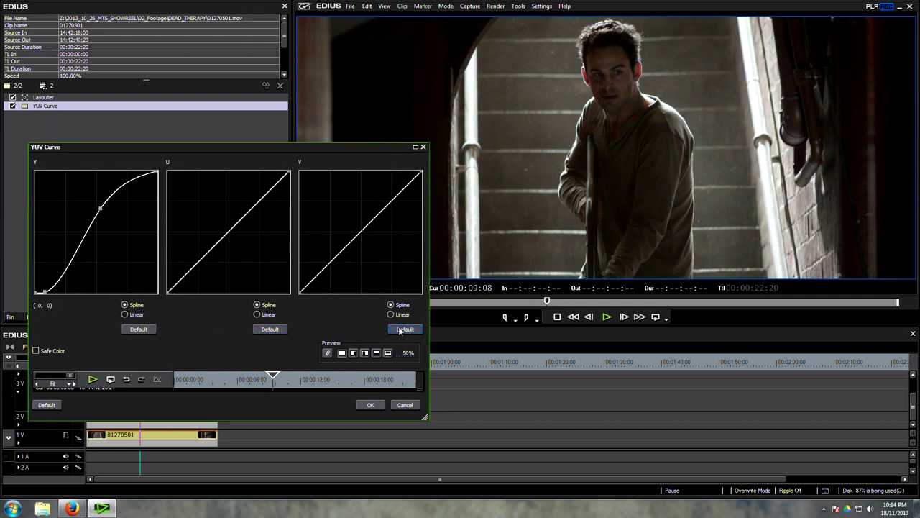
{"action": "left_click", "coordinate": [138, 329]}
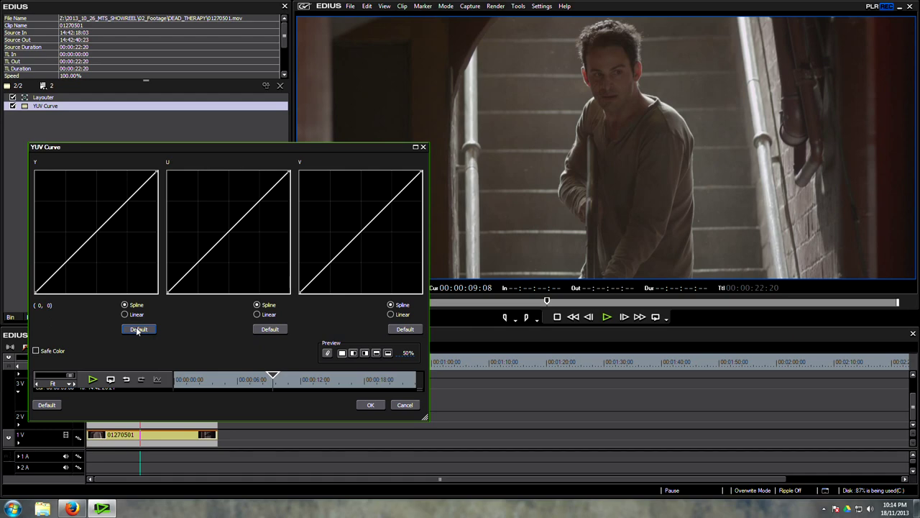
{"action": "left_click", "coordinate": [395, 406]}
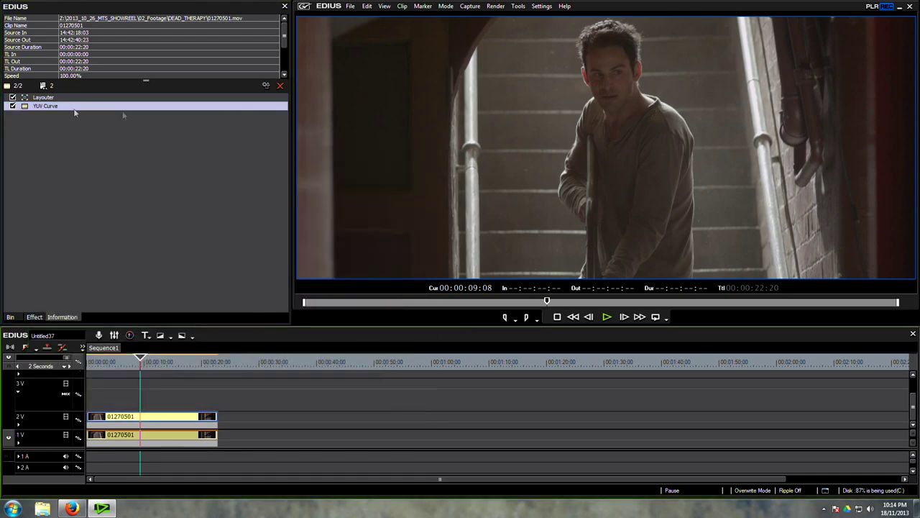
- Shape the 2V clip's Y curve into a steep high-contrast curve with crushed shadows at about (79, 10) and raised highlights
{"action": "double_click", "coordinate": [44, 107]}
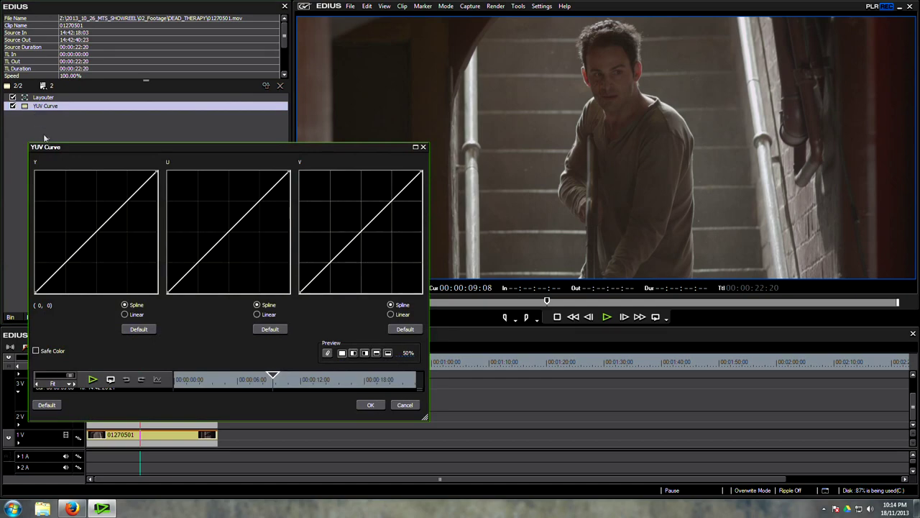
{"action": "left_click_drag", "start_coordinate": [108, 223], "coordinate": [100, 198]}
{"action": "left_click_drag", "start_coordinate": [46, 241], "coordinate": [72, 289]}
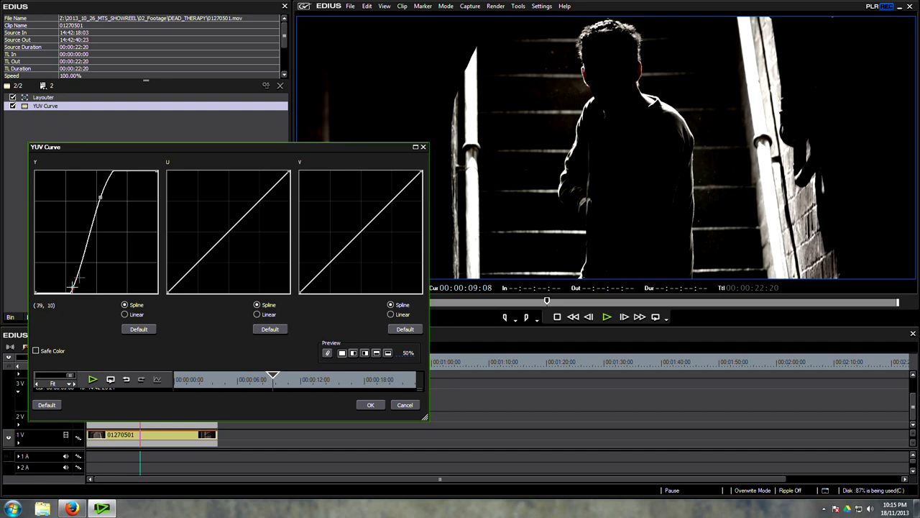
{"action": "left_click_drag", "start_coordinate": [100, 196], "coordinate": [107, 205]}
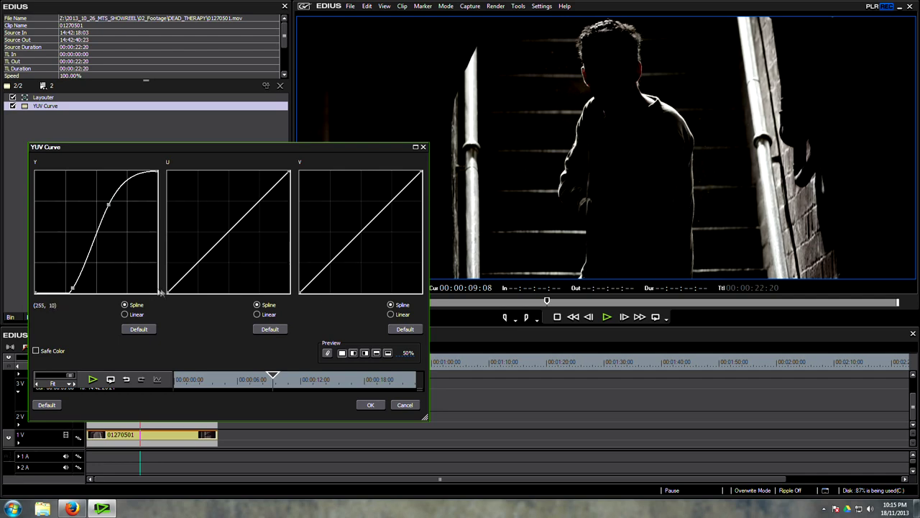
- Flatten the U and V curves along their middle level to turn the 2V clip black and white
{"action": "left_click_drag", "start_coordinate": [167, 292], "coordinate": [157, 232]}
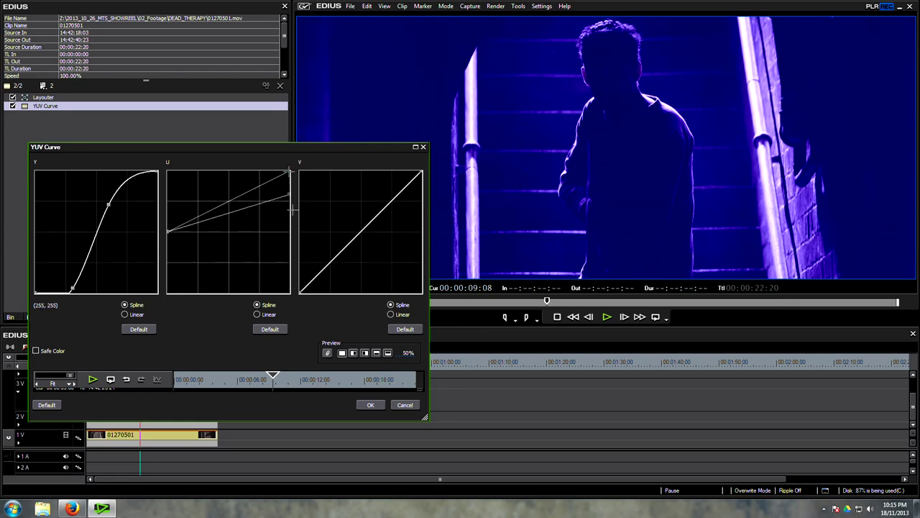
{"action": "left_click_drag", "start_coordinate": [291, 173], "coordinate": [296, 235]}
{"action": "left_click_drag", "start_coordinate": [300, 292], "coordinate": [283, 232]}
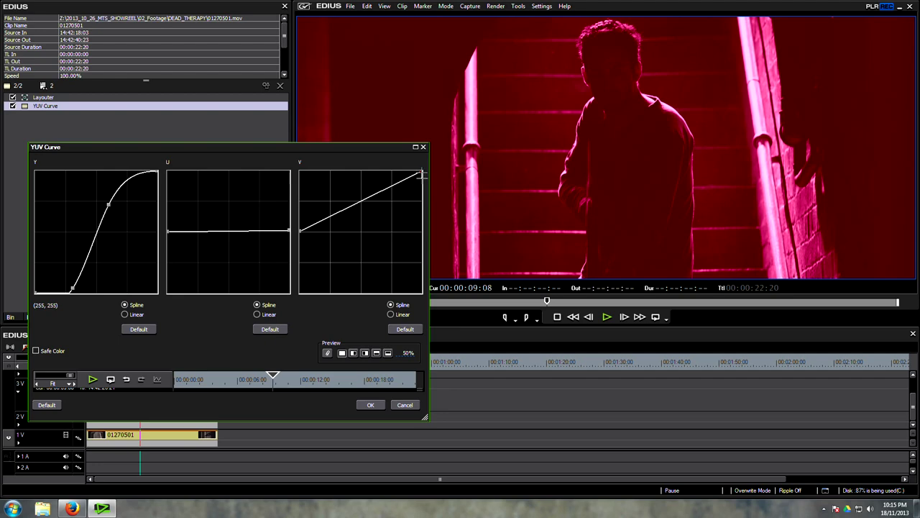
{"action": "left_click_drag", "start_coordinate": [422, 172], "coordinate": [424, 231]}
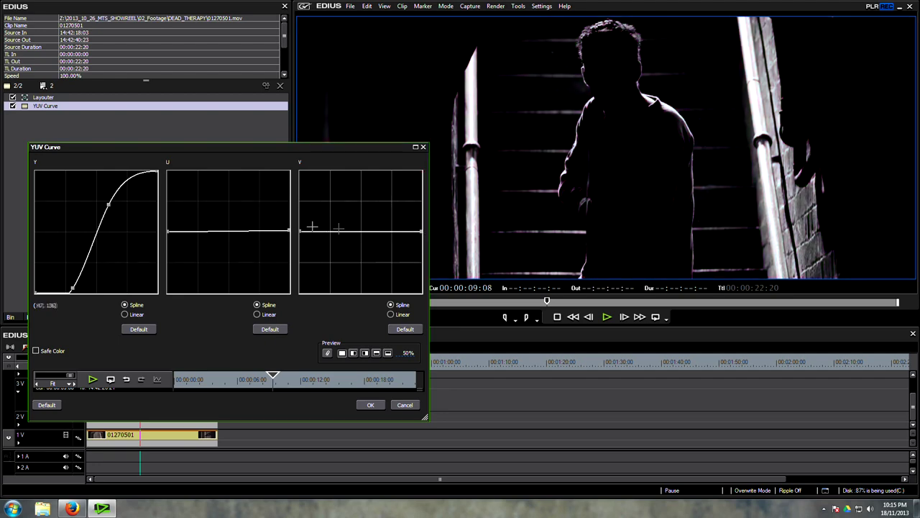
{"action": "left_click_drag", "start_coordinate": [289, 230], "coordinate": [290, 231]}
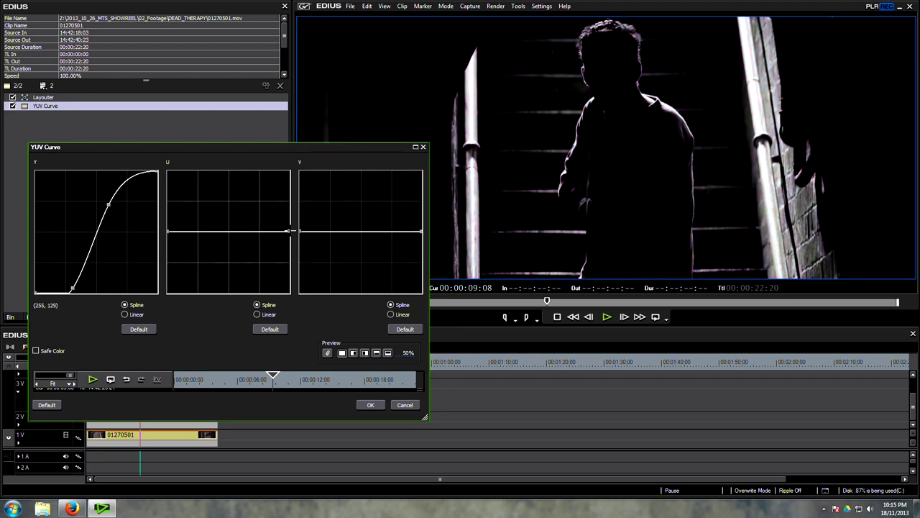
- Refine the Y curve with points at about (143, 186) and (76, 7), and apply the YUV Curve filter
{"action": "left_click_drag", "start_coordinate": [106, 210], "coordinate": [103, 204]}
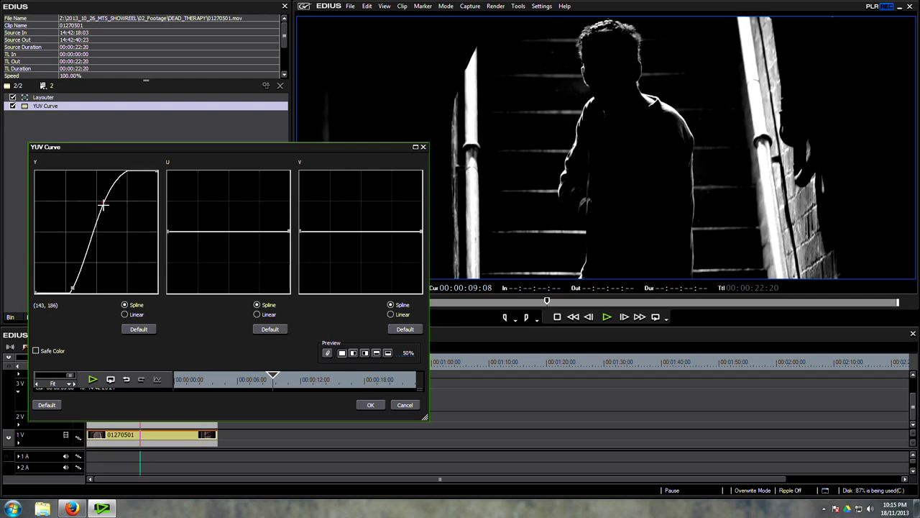
{"action": "left_click_drag", "start_coordinate": [70, 289], "coordinate": [71, 289]}
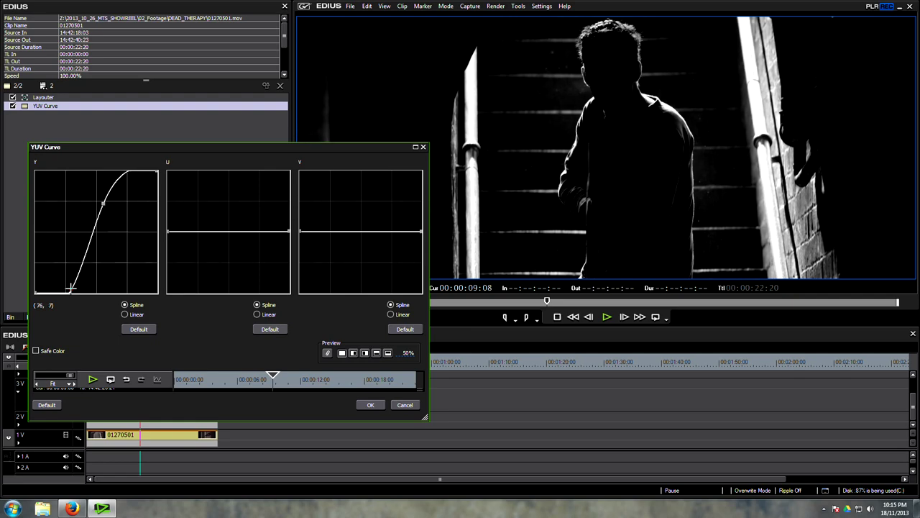
{"action": "left_click", "coordinate": [370, 405]}
- Toggle the black-and-white clip on track 2V off and on to compare it with the grade beneath
{"action": "mouse_move", "coordinate": [140, 362]}
{"action": "left_mouse_down"}
{"action": "mouse_move", "coordinate": [148, 366]}
{"action": "mouse_move", "coordinate": [141, 368]}
{"action": "left_mouse_up"}
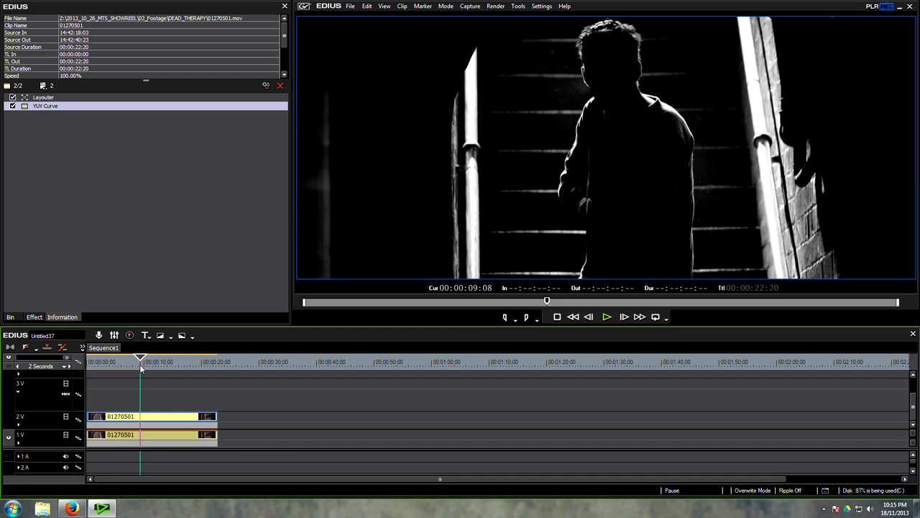
{"action": "key", "text": "0"}
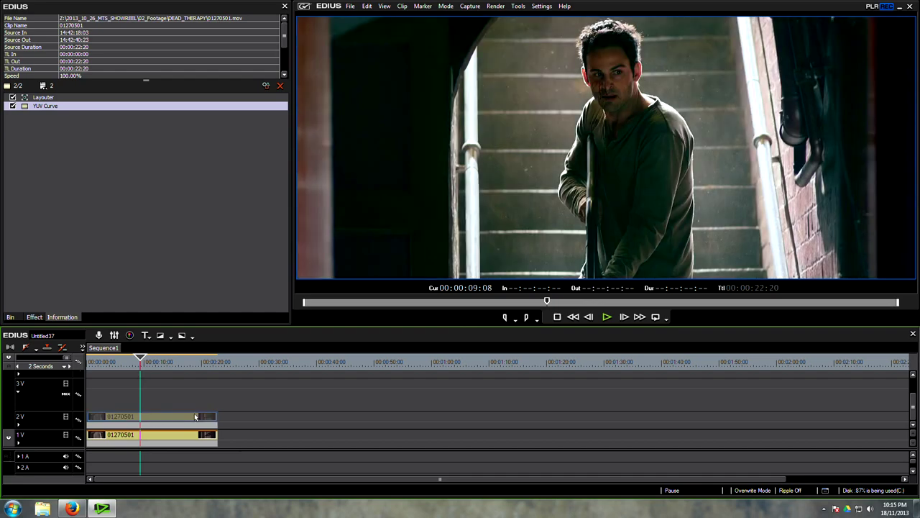
{"action": "key", "text": "0"}
{"action": "key", "text": "0"}
{"action": "key", "text": "0"}
{"action": "key", "text": "0"}
{"action": "key", "text": "0"}
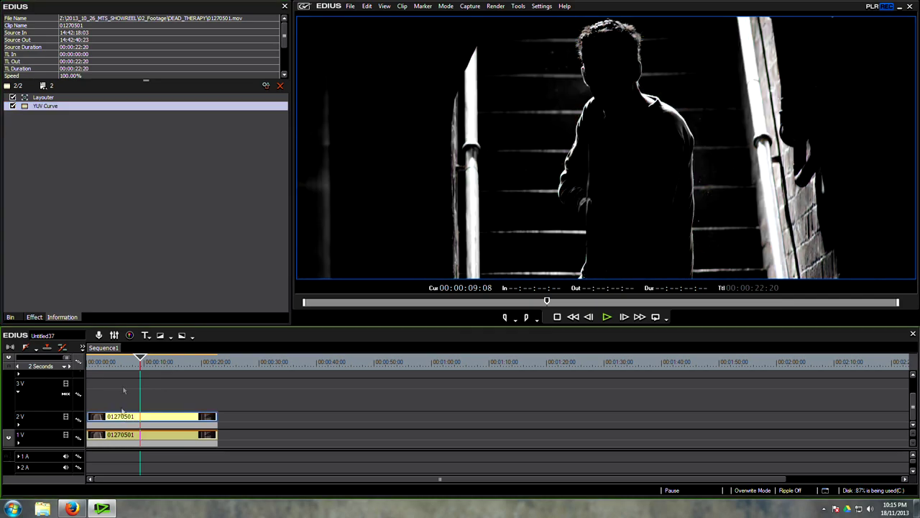
- Find the Gaussian Blur filter among the effects and apply it to the clip on track 2V
{"action": "left_click", "coordinate": [28, 317]}
{"action": "scroll", "coordinate": [92, 250], "scroll_direction": "down", "scroll_amount": 10}
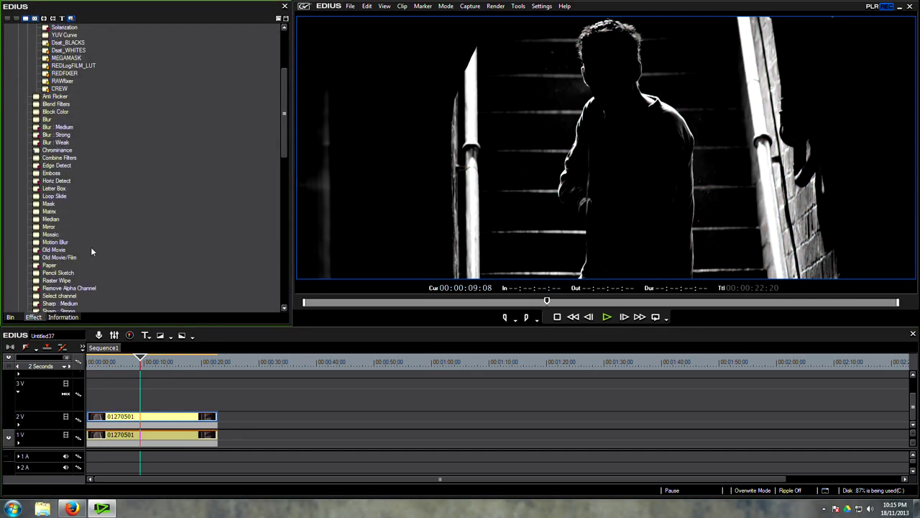
{"action": "scroll", "coordinate": [96, 257], "scroll_direction": "down", "scroll_amount": 3}
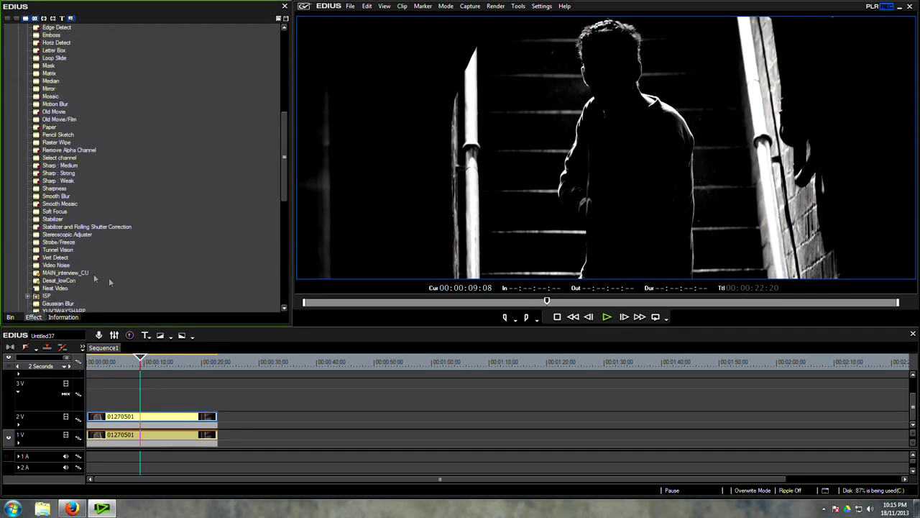
{"action": "scroll", "coordinate": [100, 279], "scroll_direction": "down", "scroll_amount": 3}
{"action": "left_click_drag", "start_coordinate": [57, 235], "coordinate": [153, 419]}
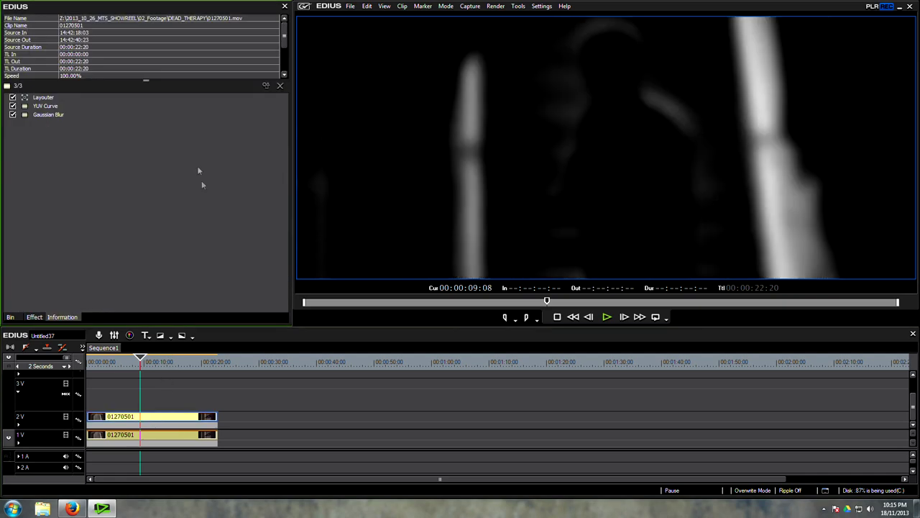
- Set the Gaussian Blur to 2% horizontally and vertically and apply it
{"action": "double_click", "coordinate": [56, 115]}
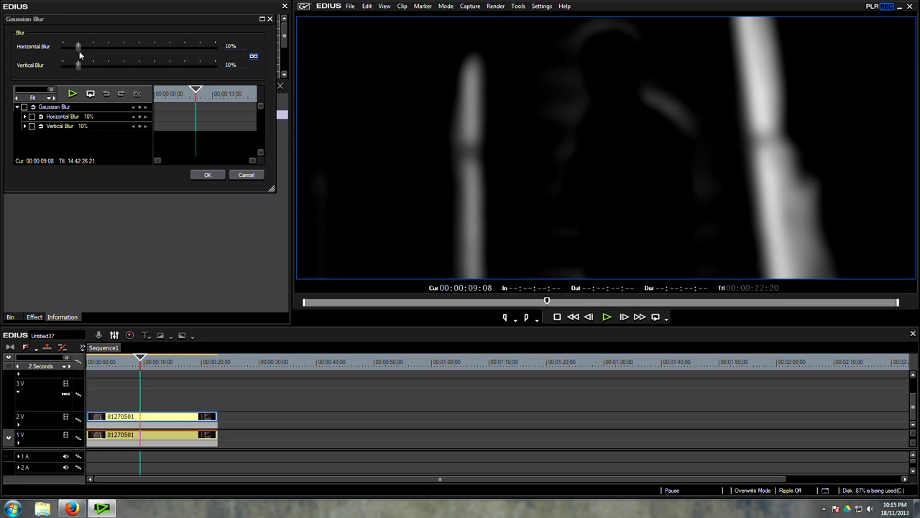
{"action": "left_click_drag", "start_coordinate": [74, 49], "coordinate": [66, 49]}
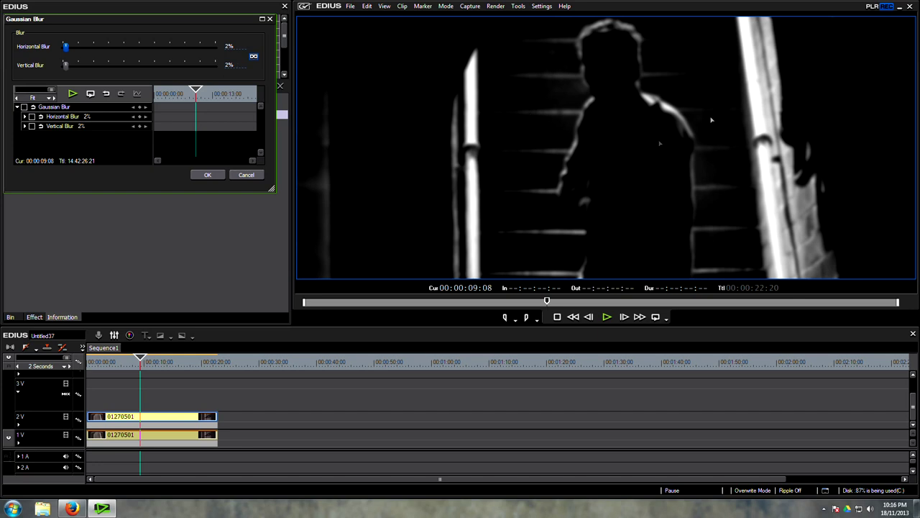
{"action": "left_click", "coordinate": [210, 175]}
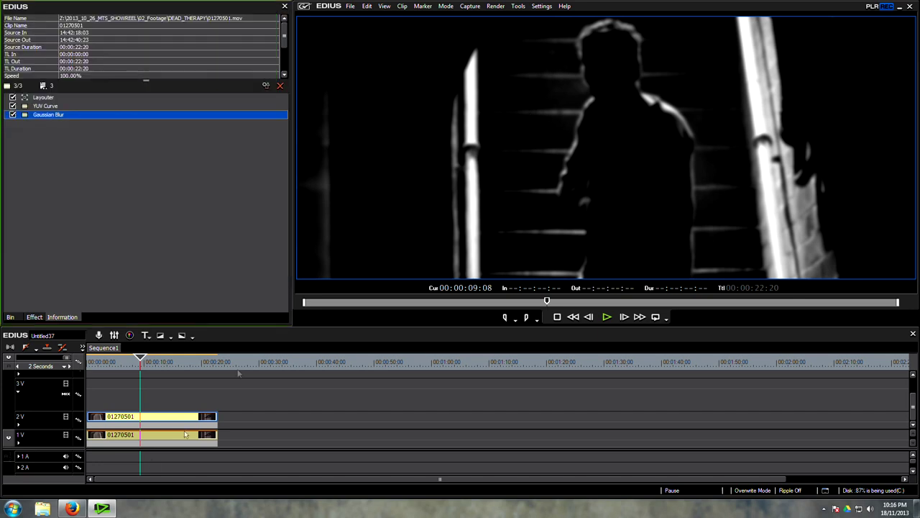
- Enlarge the timeline, expand track 2V and apply the Screen blend keyer to the mixer of its black-and-white clip
{"action": "left_click", "coordinate": [156, 440]}
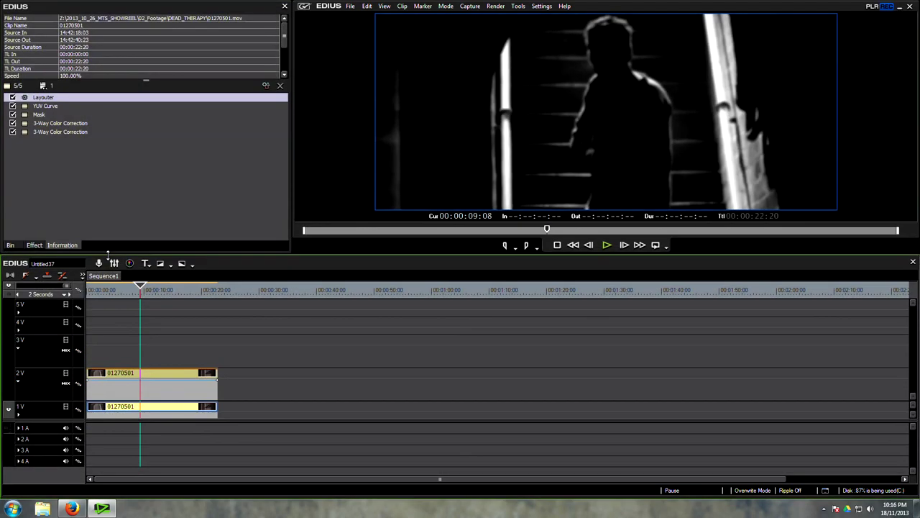
{"action": "left_click_drag", "start_coordinate": [151, 391], "coordinate": [146, 373]}
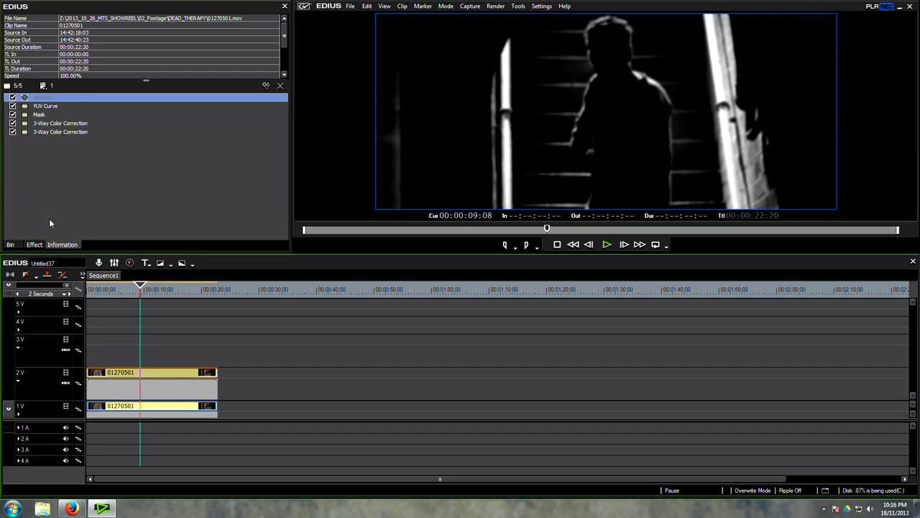
{"action": "left_click", "coordinate": [36, 245]}
{"action": "scroll", "coordinate": [172, 178], "scroll_direction": "down", "scroll_amount": 10}
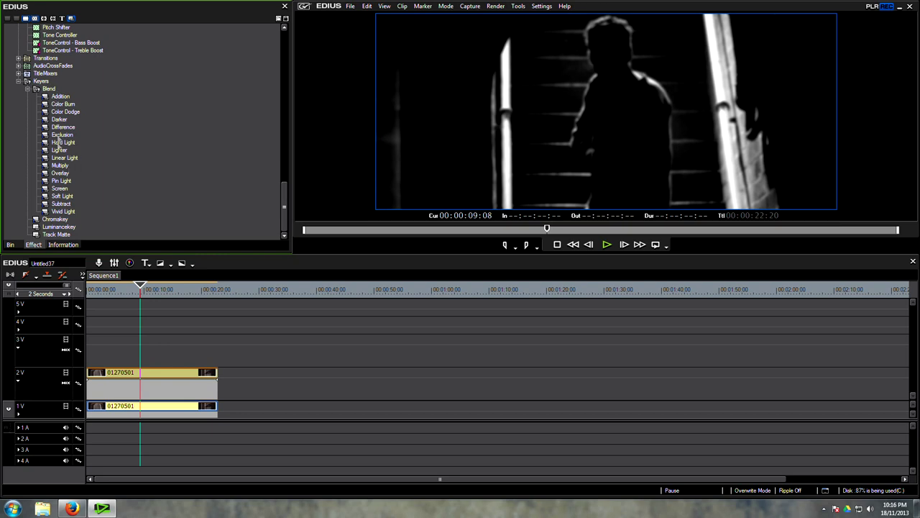
{"action": "left_click", "coordinate": [60, 173]}
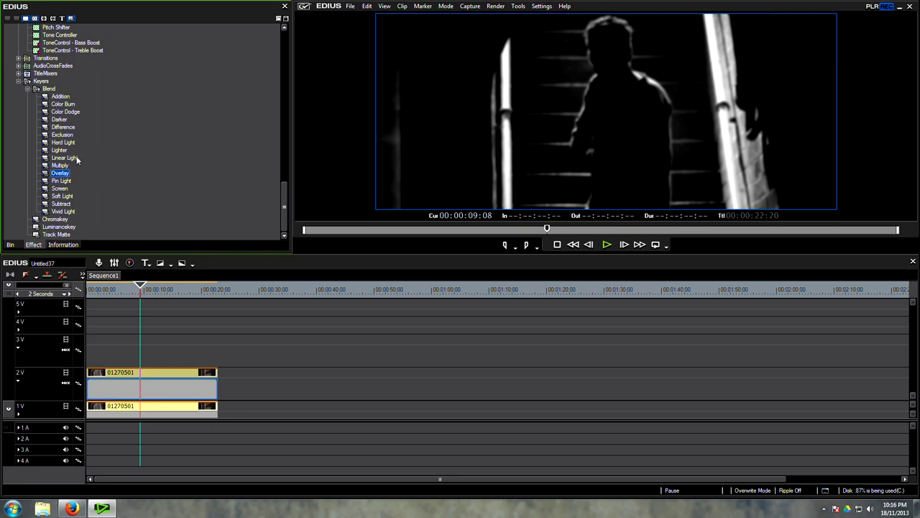
{"action": "left_click_drag", "start_coordinate": [62, 189], "coordinate": [151, 392]}
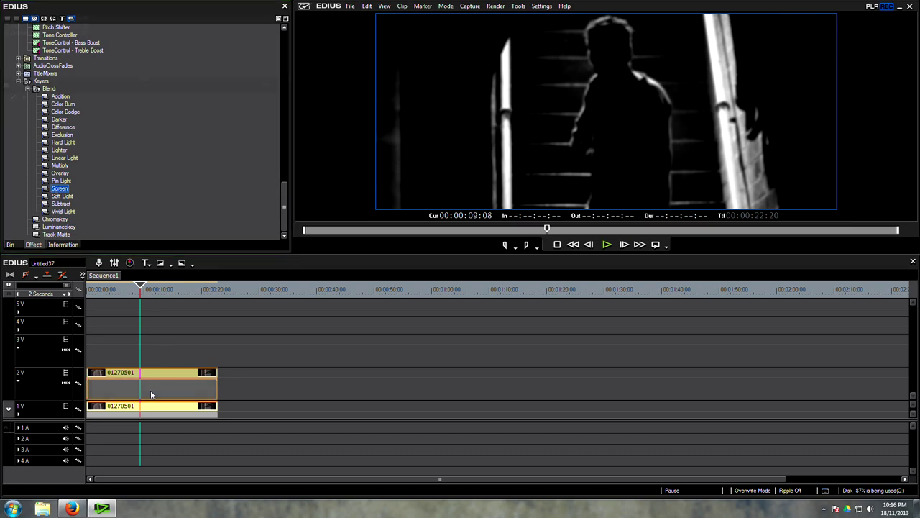
- Preview the blended glow around 00:00:08:18 and check the Gaussian Blur settings of the clip on track 2V, keeping both at 2%
{"action": "left_click", "coordinate": [150, 375]}
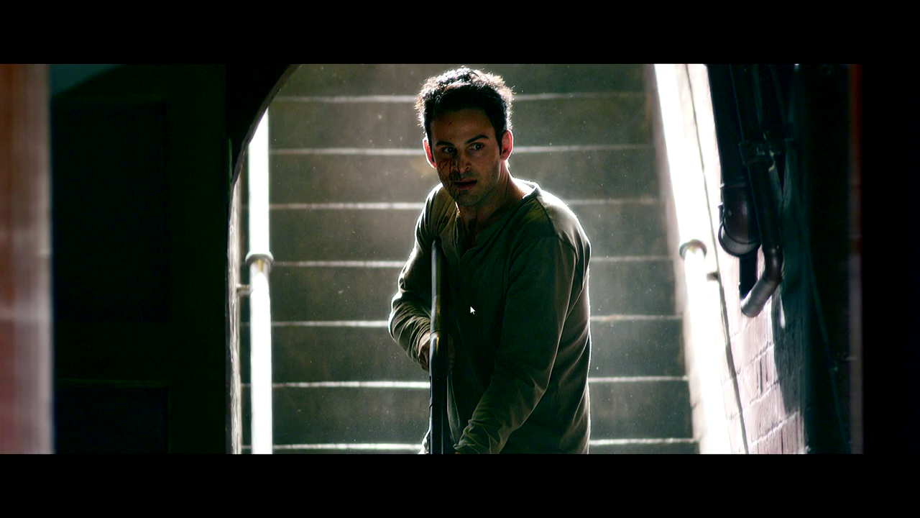
{"action": "key", "text": "space"}
{"action": "left_click_drag", "start_coordinate": [143, 299], "coordinate": [139, 299]}
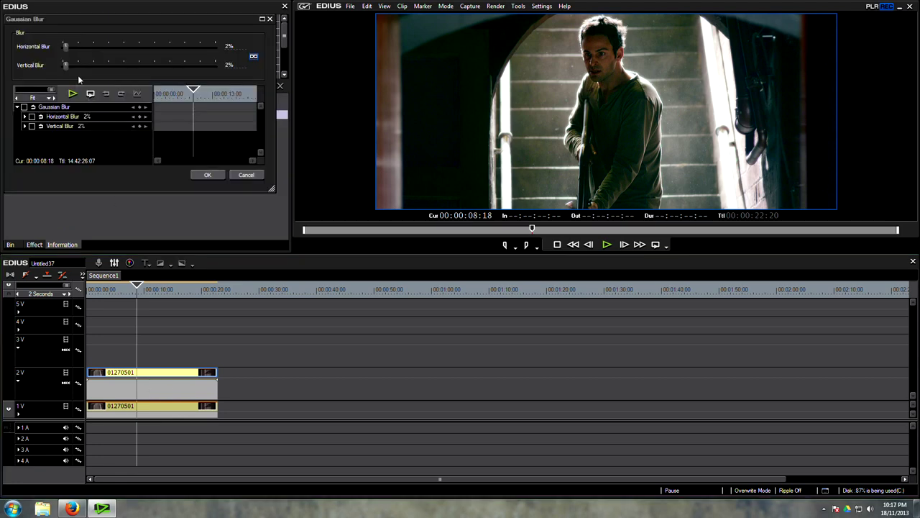
{"action": "left_click_drag", "start_coordinate": [66, 69], "coordinate": [65, 69]}
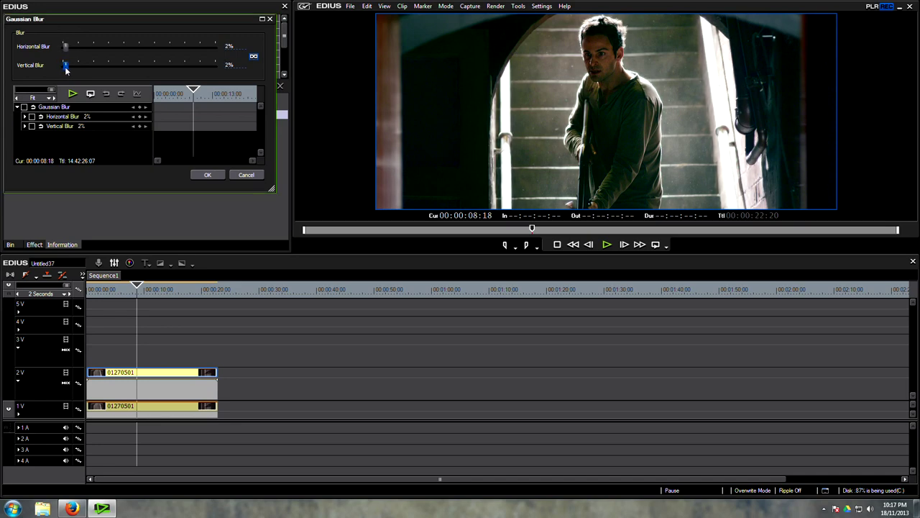
{"action": "left_click", "coordinate": [207, 175]}
- Soften the Y curve of the 2V clip's YUV Curve filter by lowering its highlight point slightly and shifting its shadow point towards black
{"action": "double_click", "coordinate": [37, 106]}
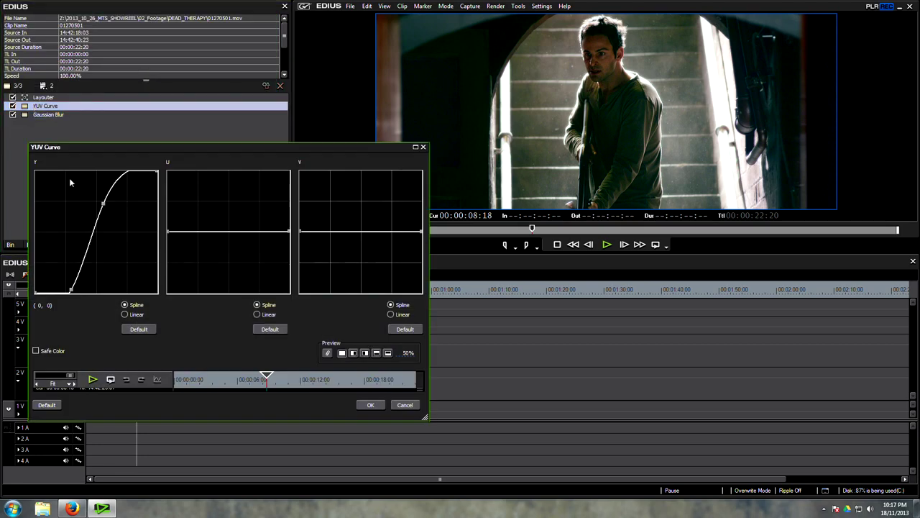
{"action": "mouse_move", "coordinate": [99, 206]}
{"action": "left_mouse_down"}
{"action": "mouse_move", "coordinate": [107, 209]}
{"action": "mouse_move", "coordinate": [100, 210]}
{"action": "left_mouse_up"}
{"action": "left_click", "coordinate": [72, 288]}
{"action": "left_click_drag", "start_coordinate": [73, 289], "coordinate": [62, 292]}
{"action": "left_click", "coordinate": [371, 405]}
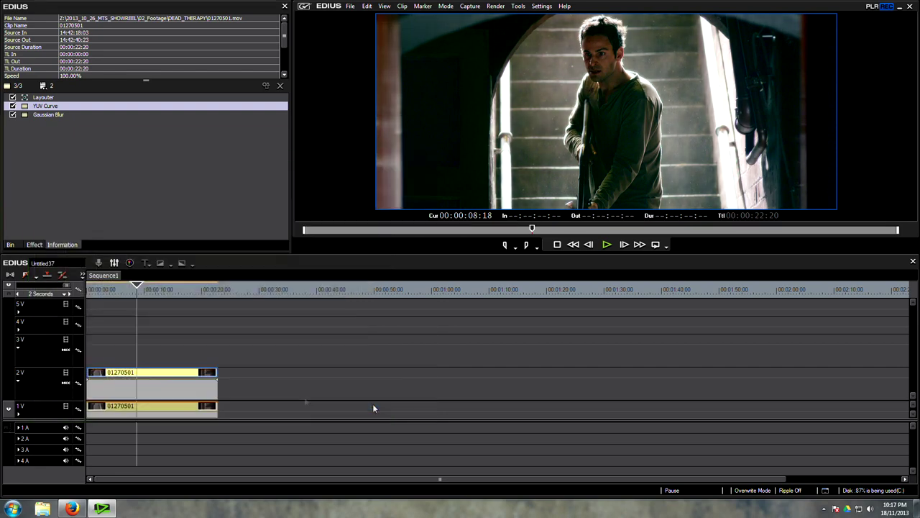
- Disable the Screen blend on track 2V and steepen its clip's Y curve with points at about (77, 15) and in the upper midtones
{"action": "left_click", "coordinate": [124, 391]}
{"action": "left_click", "coordinate": [12, 99]}
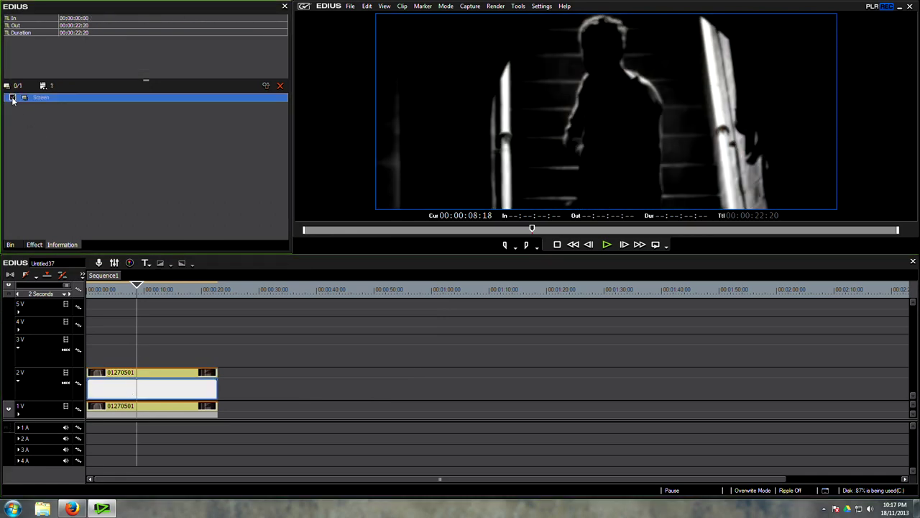
{"action": "left_click", "coordinate": [132, 373]}
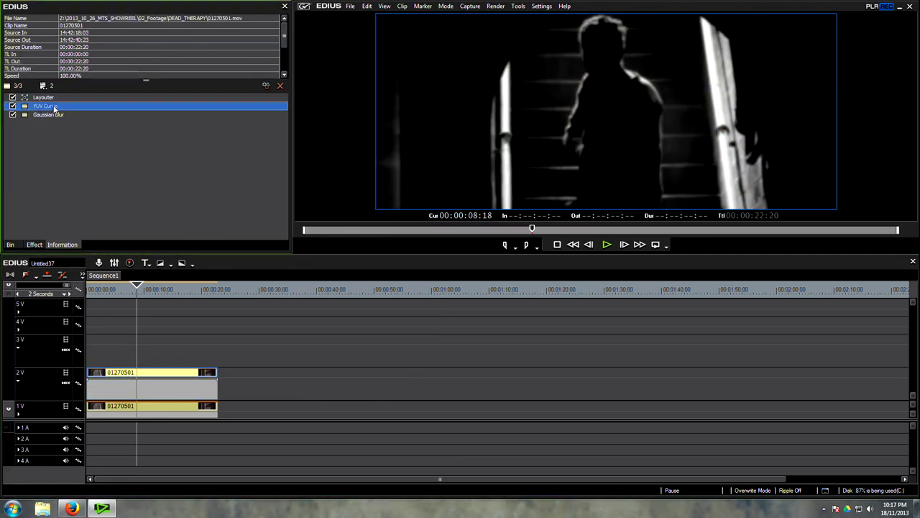
{"action": "double_click", "coordinate": [51, 105]}
{"action": "left_click_drag", "start_coordinate": [68, 286], "coordinate": [67, 283]}
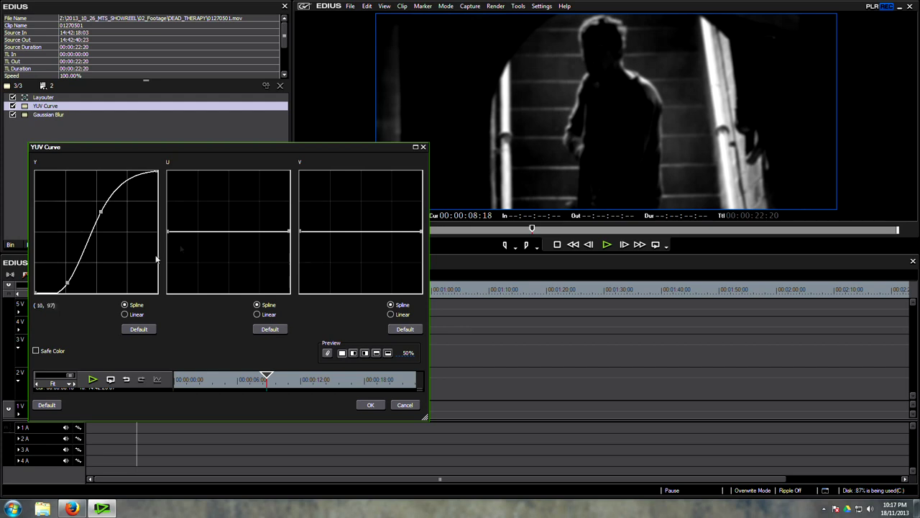
{"action": "left_click_drag", "start_coordinate": [67, 283], "coordinate": [72, 287]}
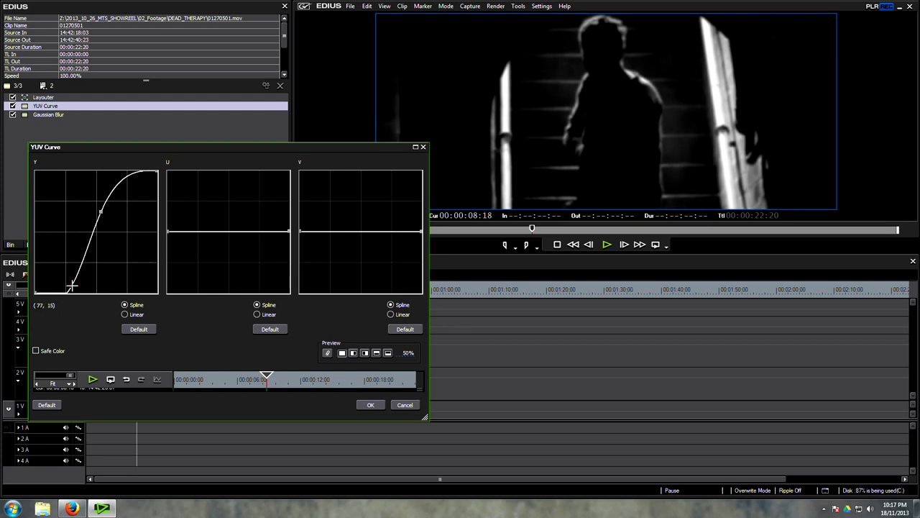
{"action": "left_click_drag", "start_coordinate": [98, 208], "coordinate": [93, 208]}
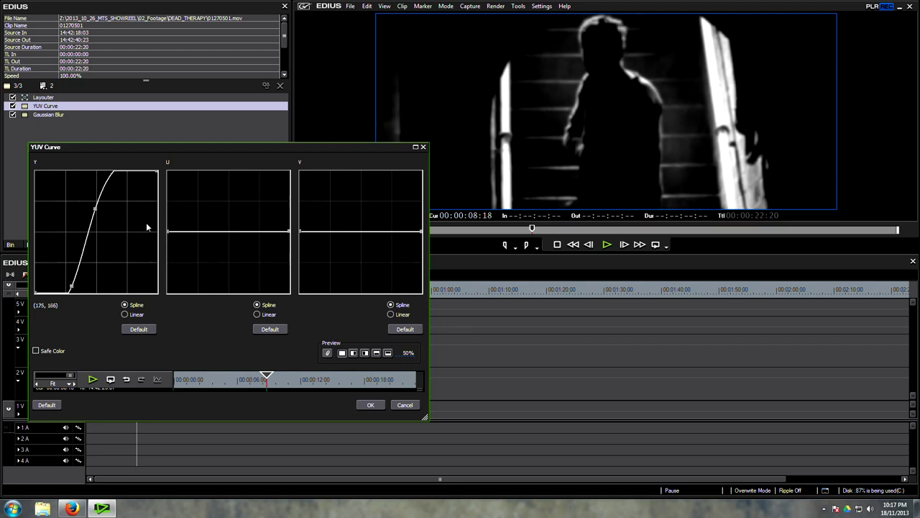
{"action": "left_click", "coordinate": [367, 405]}
- Re-enable the Screen blend on track 2V and view the glow around 00:00:09:03
{"action": "left_click", "coordinate": [145, 388]}
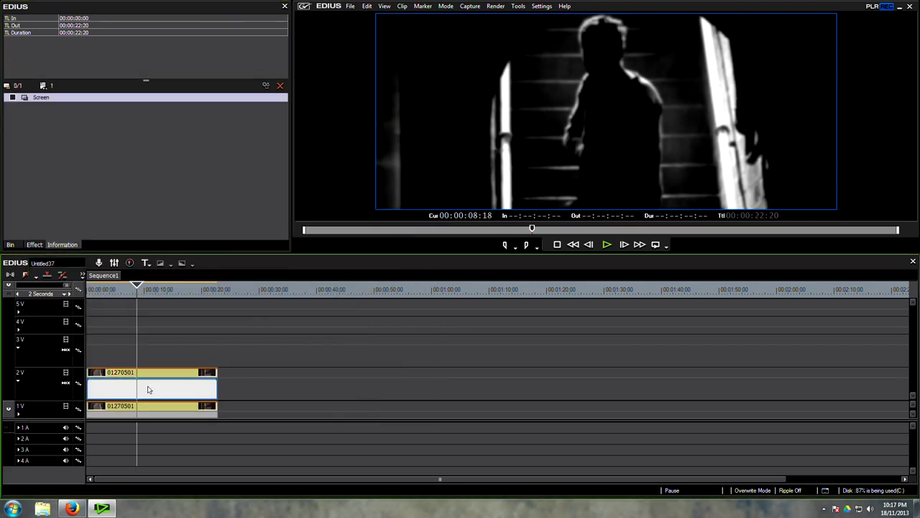
{"action": "left_click", "coordinate": [13, 97]}
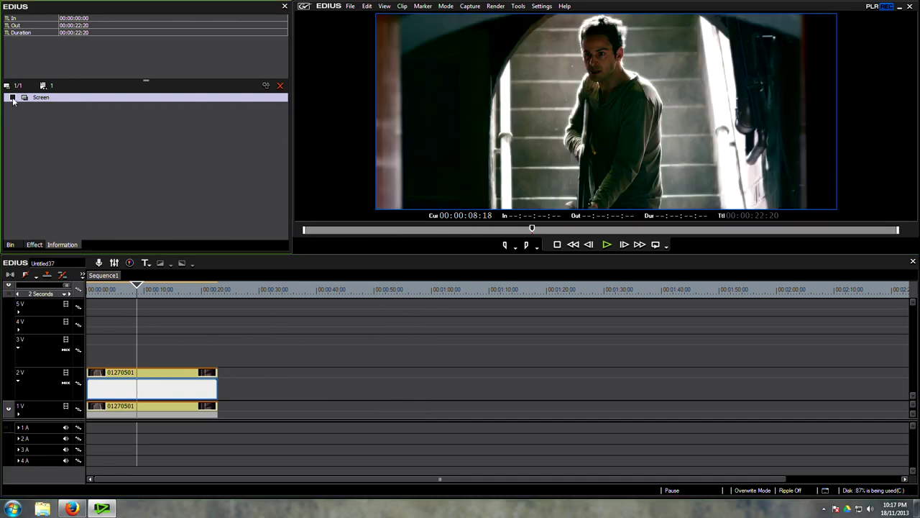
{"action": "left_click_drag", "start_coordinate": [130, 290], "coordinate": [138, 295]}
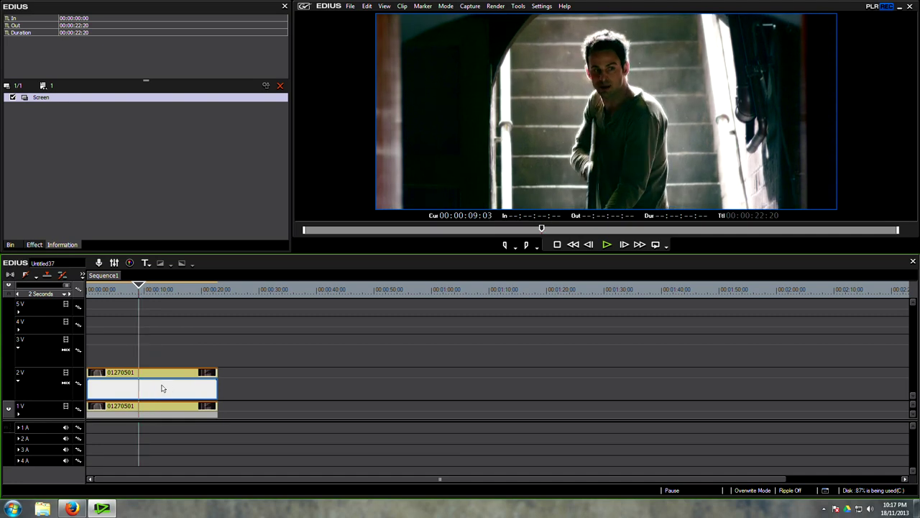
- Place a copy of the track 1V clip on track 3V, stripped of its colour filters and disabled, for before-and-after comparison
{"action": "left_click_drag", "start_coordinate": [130, 409], "coordinate": [130, 340]}
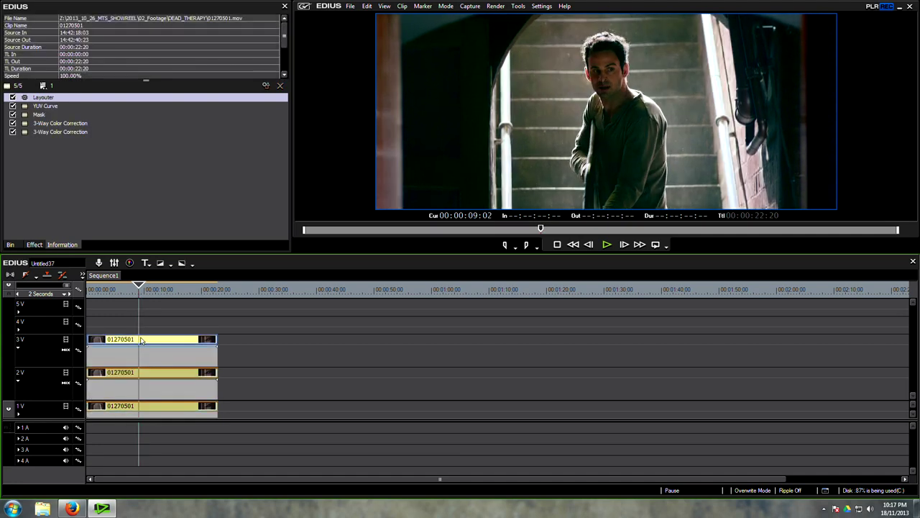
{"action": "left_click_drag", "start_coordinate": [92, 181], "coordinate": [45, 106]}
{"action": "left_click_drag", "start_coordinate": [63, 191], "coordinate": [50, 108]}
{"action": "key", "text": "Delete"}
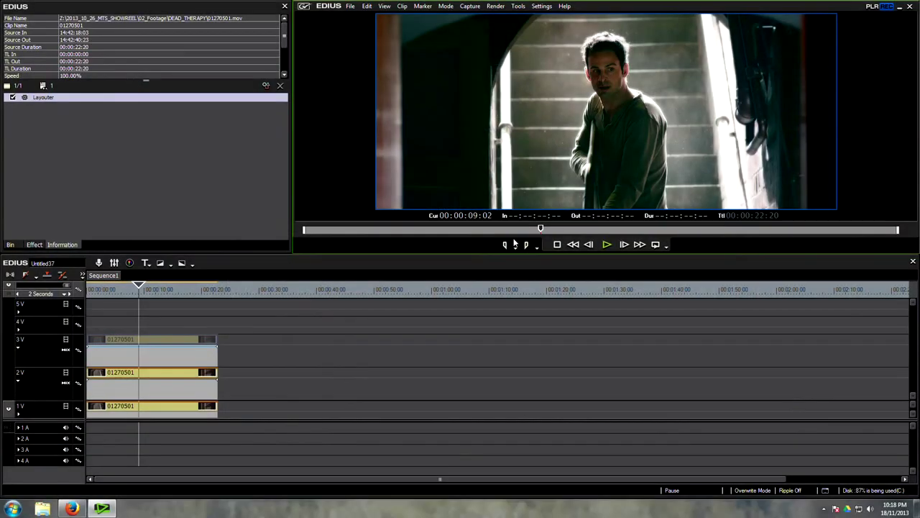
- Set the Sharpness inside the Mask filter of the track 1V clip to 20 and view the result at 00:00:09:08
{"action": "left_click", "coordinate": [168, 407]}
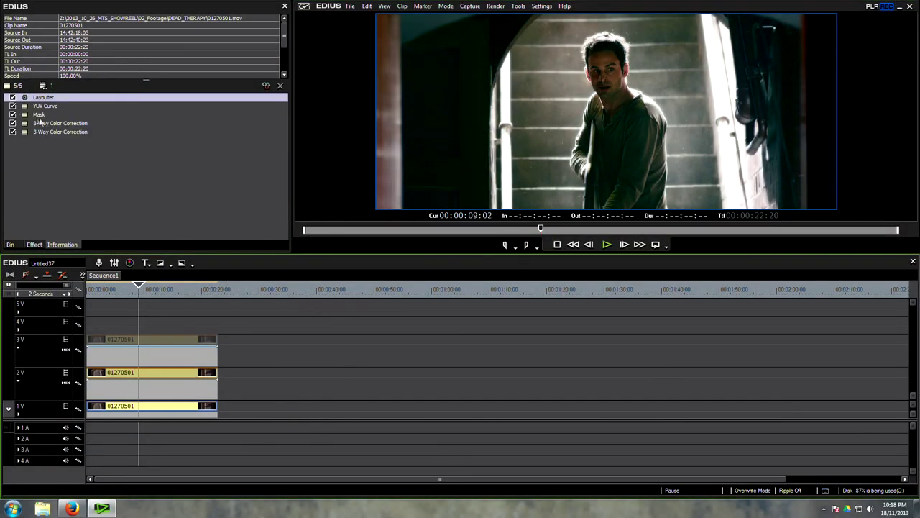
{"action": "double_click", "coordinate": [40, 116]}
{"action": "left_click", "coordinate": [408, 57]}
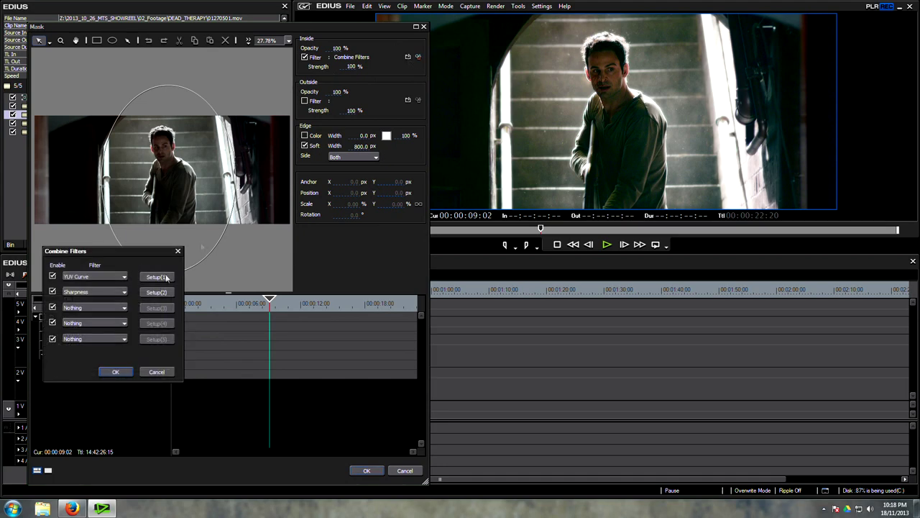
{"action": "left_click", "coordinate": [157, 292]}
{"action": "left_click_drag", "start_coordinate": [346, 196], "coordinate": [335, 194]}
{"action": "left_click", "coordinate": [353, 216]}
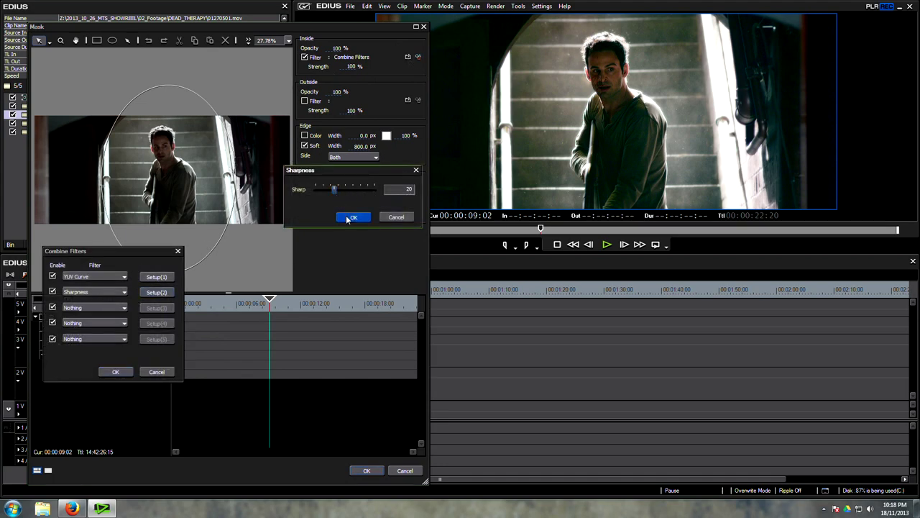
{"action": "left_click", "coordinate": [116, 371]}
{"action": "left_click", "coordinate": [365, 470]}
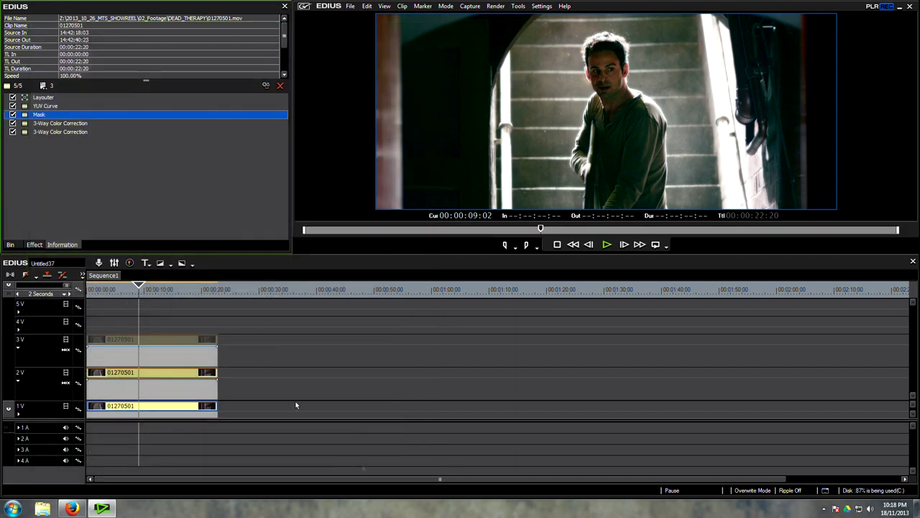
{"action": "left_click_drag", "start_coordinate": [139, 286], "coordinate": [142, 288]}
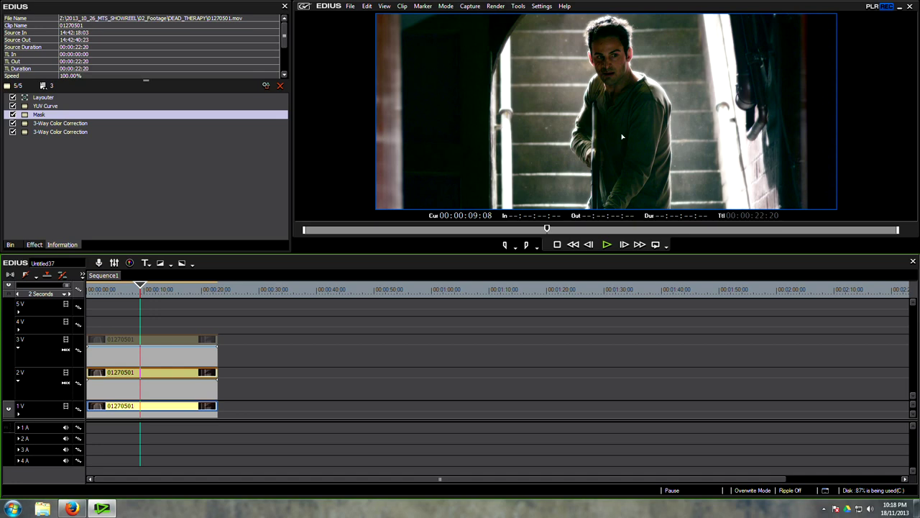
- Find the Old Movie/Film filter among the effects and apply it to the graded clip on track 1V
{"action": "left_click", "coordinate": [36, 245]}
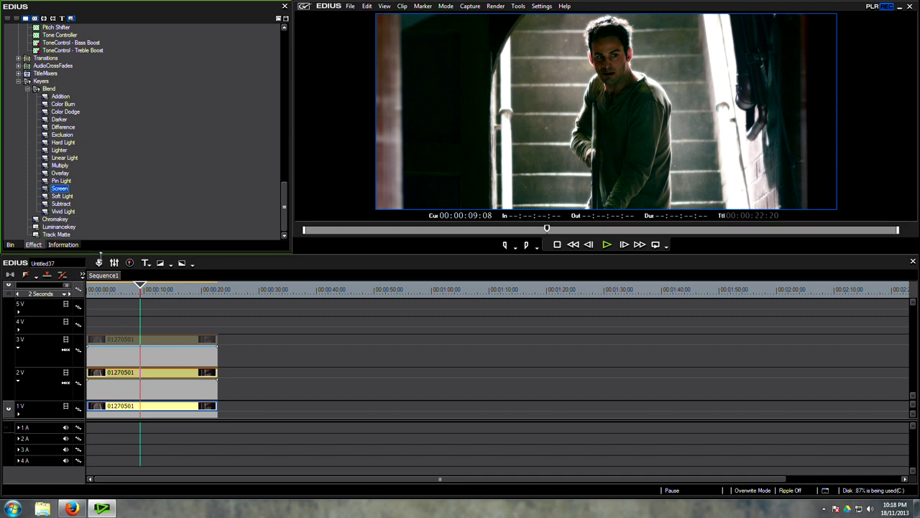
{"action": "scroll", "coordinate": [154, 186], "scroll_direction": "up", "scroll_amount": 10}
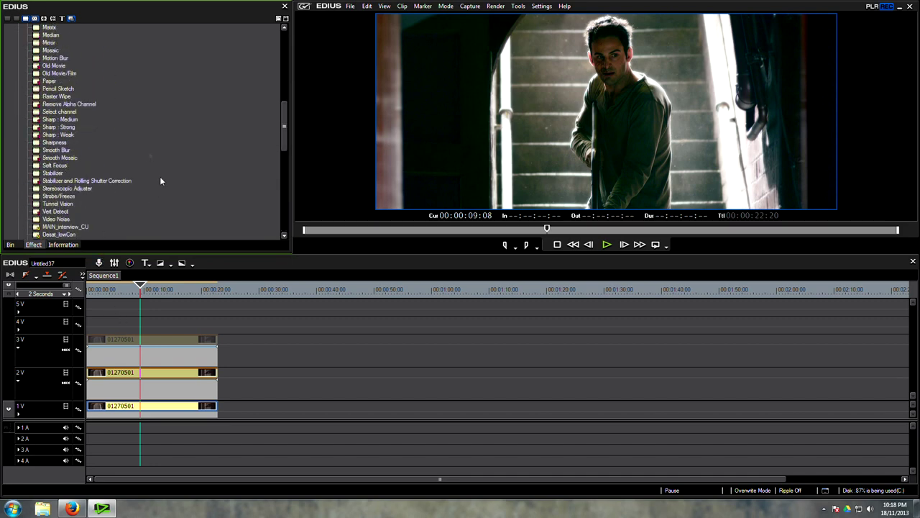
{"action": "scroll", "coordinate": [120, 176], "scroll_direction": "up", "scroll_amount": 3}
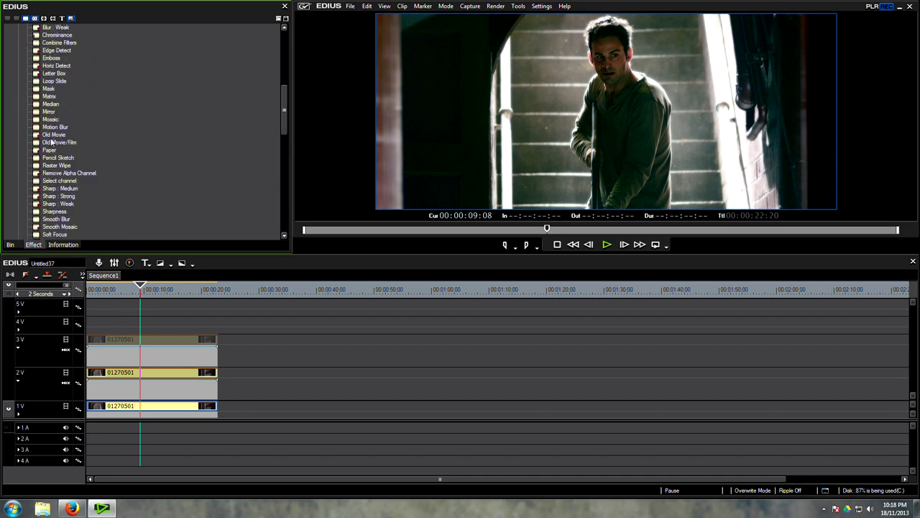
{"action": "left_click_drag", "start_coordinate": [58, 143], "coordinate": [178, 410]}
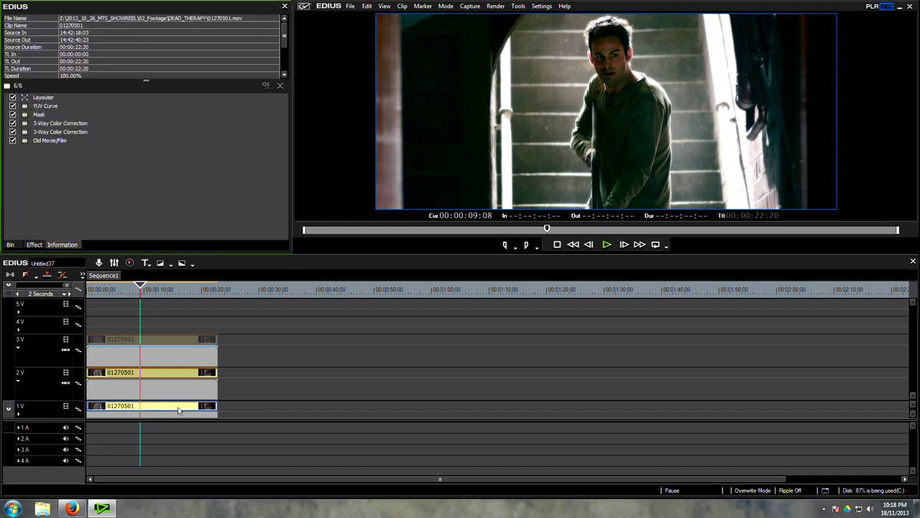
- Enable and slightly raise Film Grain in Old Movie/Film, disable Scratch Noise and Flicker, and set Interfield effect and Blur to None
{"action": "double_click", "coordinate": [47, 140]}
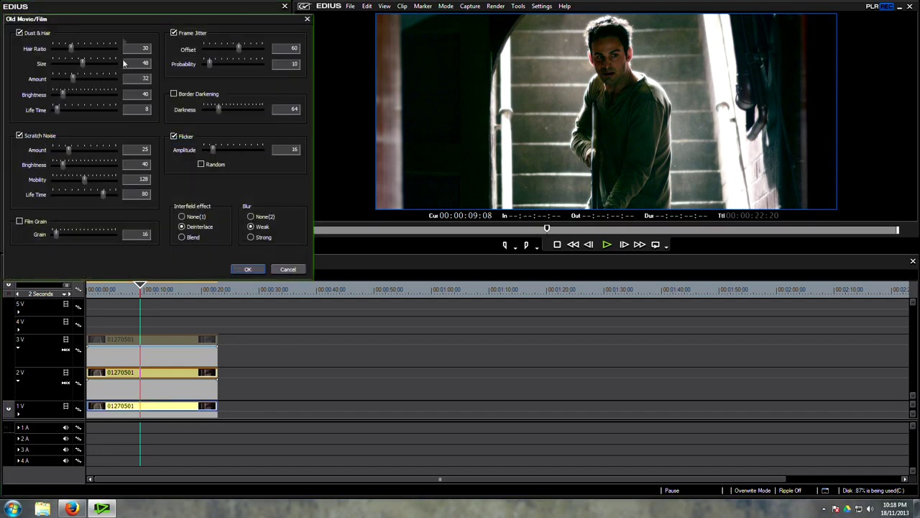
{"action": "left_click", "coordinate": [185, 136]}
{"action": "left_click", "coordinate": [182, 216]}
{"action": "left_click", "coordinate": [250, 216]}
{"action": "left_click", "coordinate": [33, 220]}
{"action": "left_click", "coordinate": [30, 136]}
{"action": "mouse_move", "coordinate": [57, 238]}
{"action": "left_mouse_down"}
{"action": "mouse_move", "coordinate": [86, 236]}
{"action": "mouse_move", "coordinate": [62, 239]}
{"action": "left_mouse_up"}
{"action": "left_click", "coordinate": [247, 269]}
- Preview the grain full screen and delete the Old Movie/Film filter from the clip on track 1V
{"action": "key", "text": "ctrl+F11"}
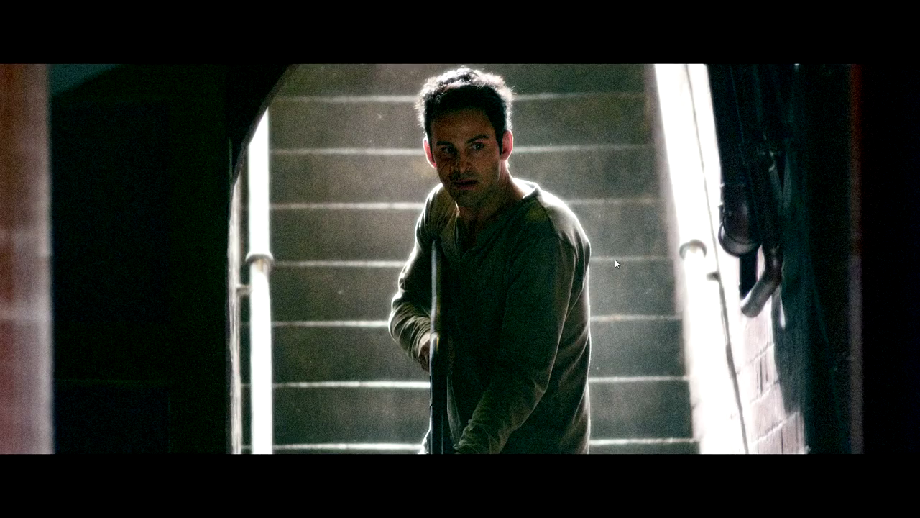
{"action": "key", "text": "space"}
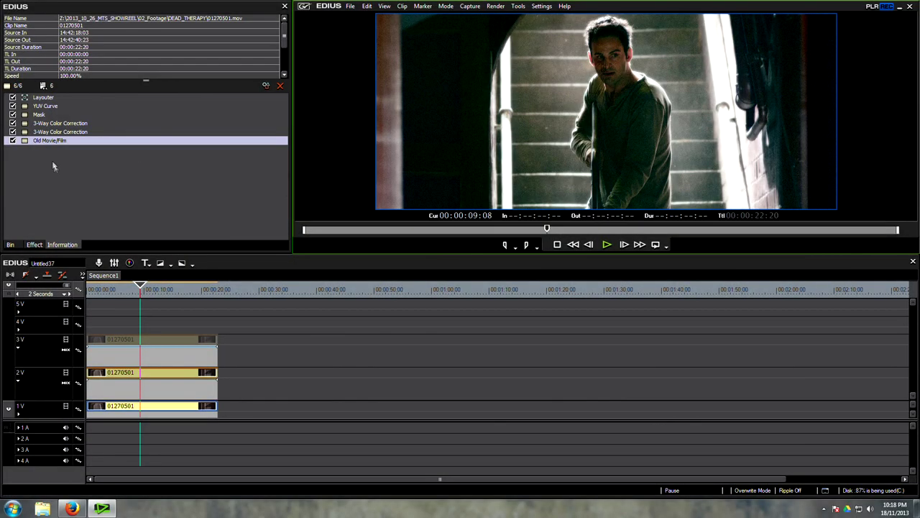
{"action": "left_click", "coordinate": [50, 141]}
{"action": "key", "text": "Delete"}
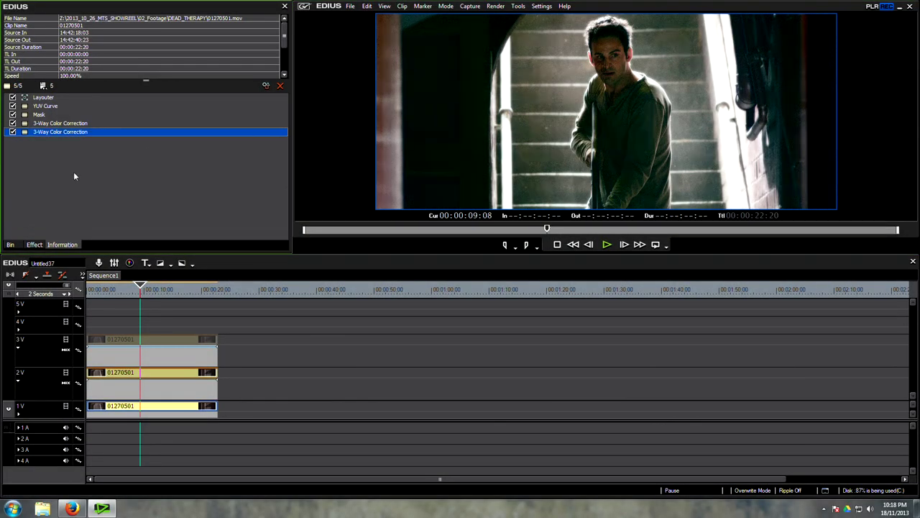
- Locate the HomeBrewCineGrain_UHD clip in the bin, view the film grain tutorial page in Firefox, and return to EDIUS
{"action": "left_click", "coordinate": [12, 244]}
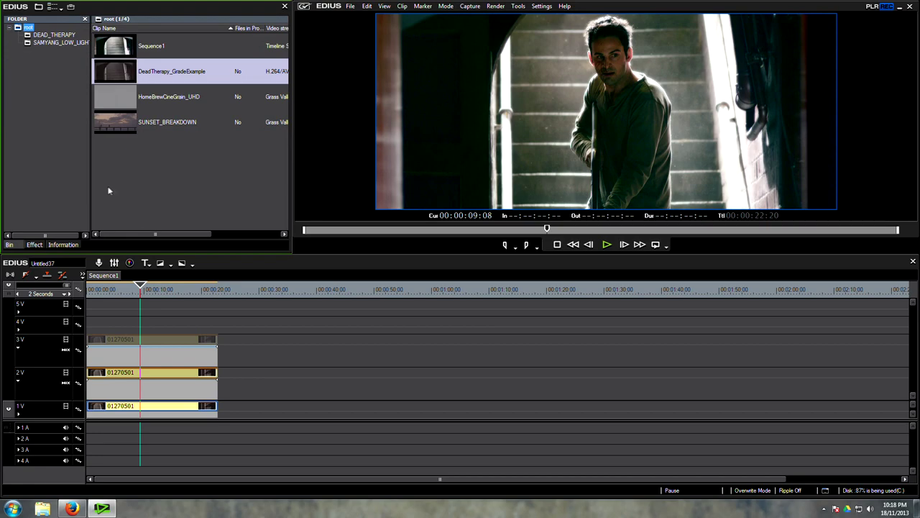
{"action": "left_click", "coordinate": [139, 101]}
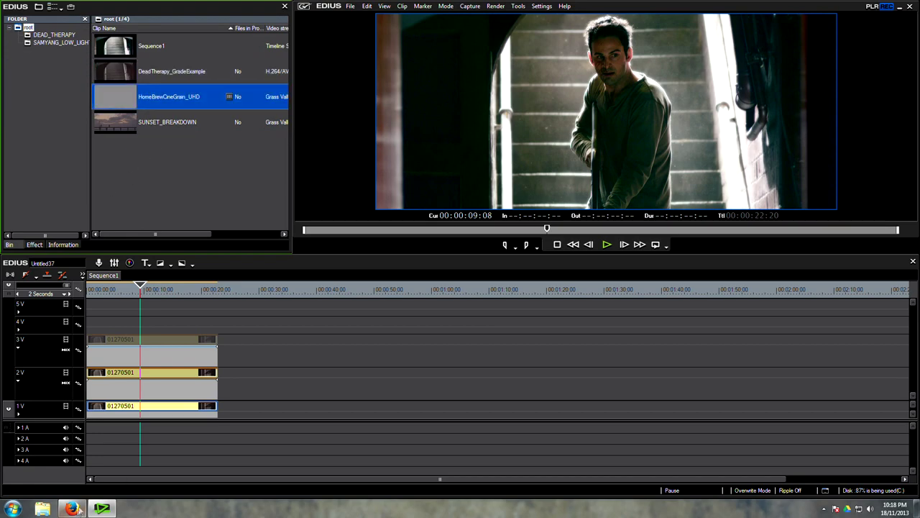
{"action": "key", "text": "alt+Tab"}
{"action": "scroll", "coordinate": [452, 168], "scroll_direction": "up", "scroll_amount": 15}
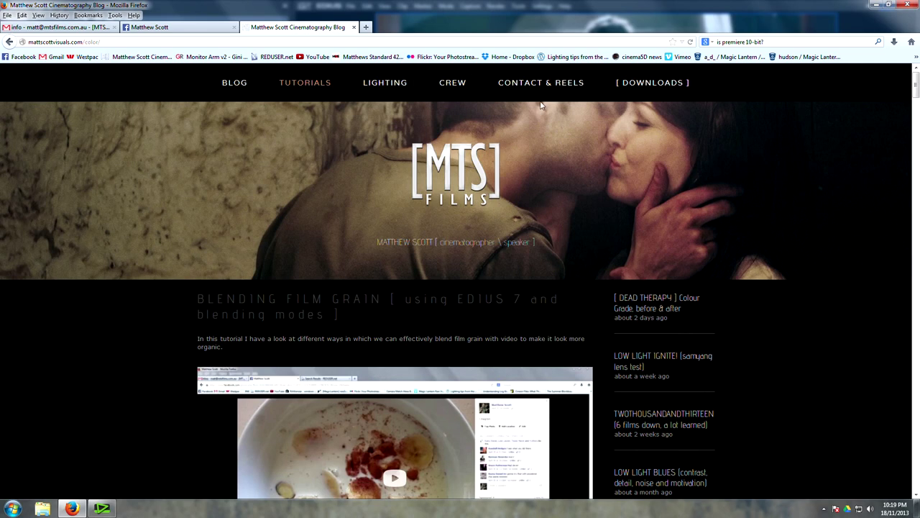
{"action": "mouse_move", "coordinate": [639, 85]}
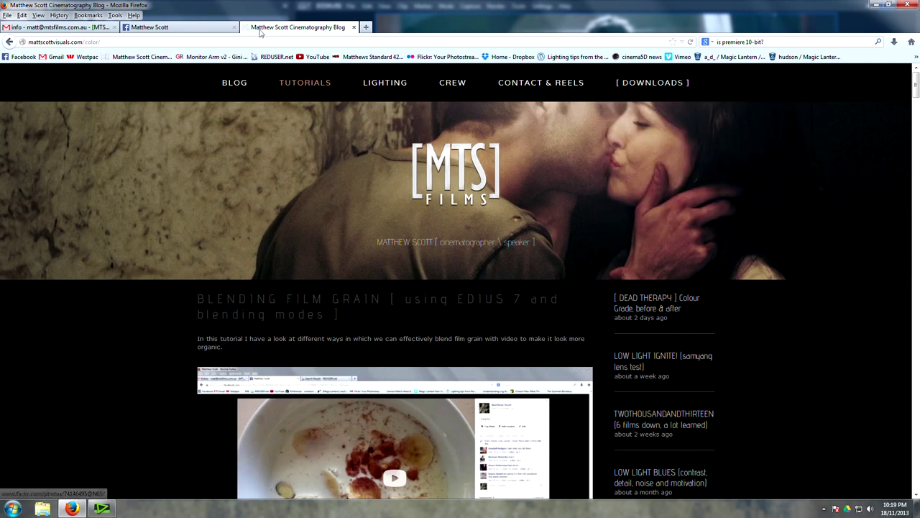
{"action": "left_click", "coordinate": [101, 508]}
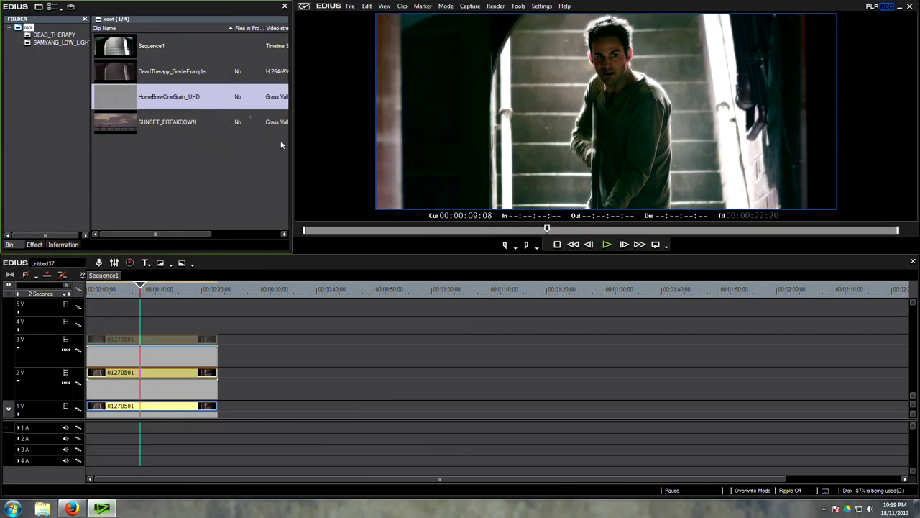
- Place the HomeBrewCineGrain_UHD clip at the start of track 4V and apply the Fit Width preset in its Layouter
{"action": "left_click_drag", "start_coordinate": [118, 97], "coordinate": [83, 323]}
{"action": "left_click", "coordinate": [159, 328]}
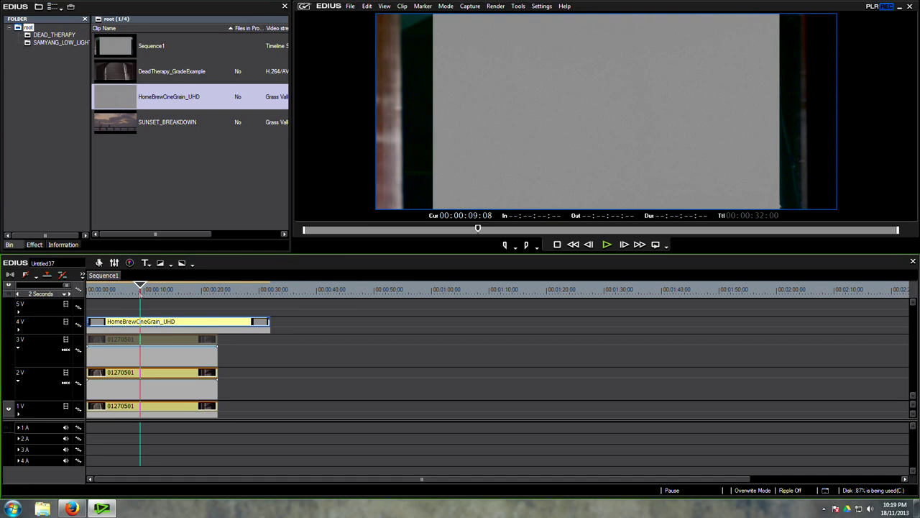
{"action": "left_click", "coordinate": [63, 246]}
{"action": "double_click", "coordinate": [44, 97]}
{"action": "left_click", "coordinate": [414, 128]}
{"action": "double_click", "coordinate": [395, 171]}
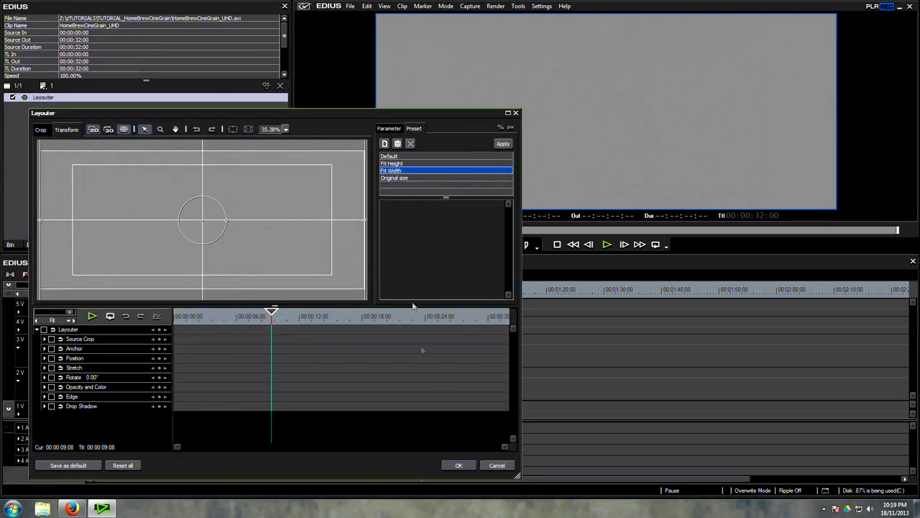
- Set the grain clip's Stretch to 75% in the Layouter with the frame aspect preserved, and accept the layout
{"action": "left_click", "coordinate": [385, 130]}
{"action": "left_click_drag", "start_coordinate": [509, 195], "coordinate": [509, 242]}
{"action": "left_click", "coordinate": [407, 177]}
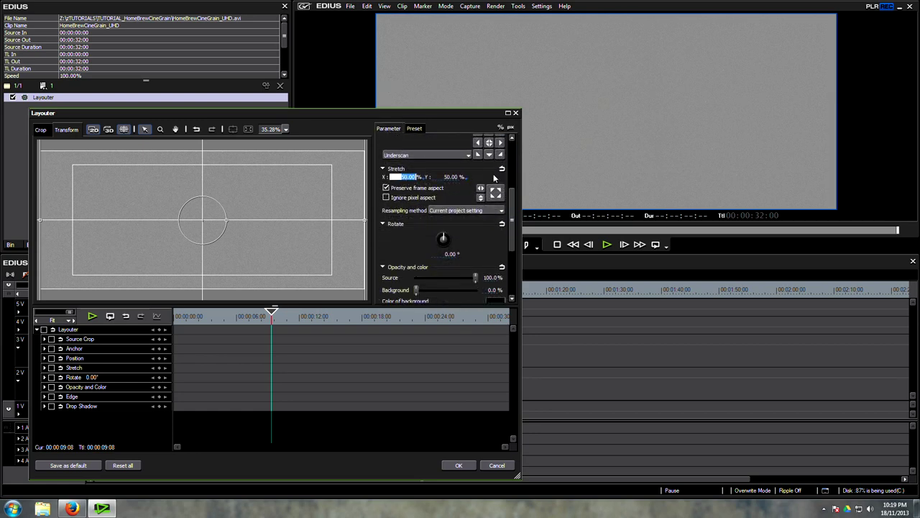
{"action": "type", "text": "75"}
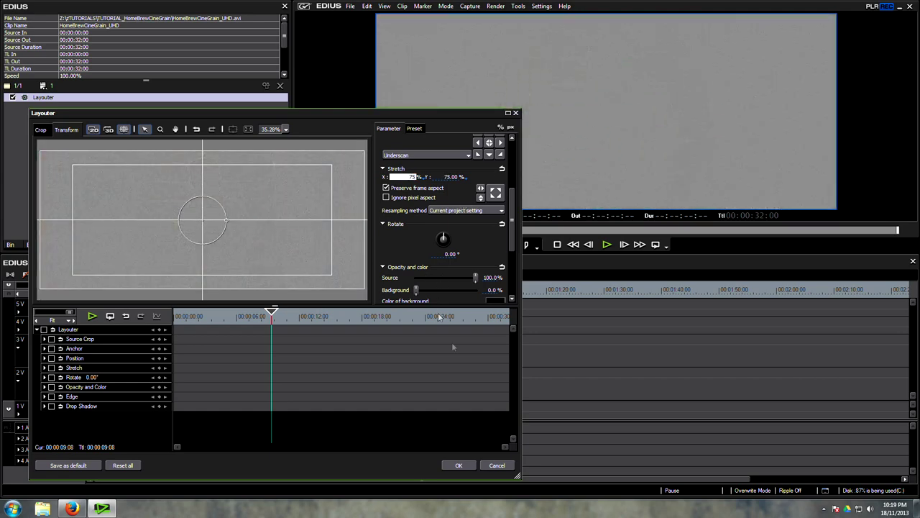
{"action": "left_click", "coordinate": [459, 465]}
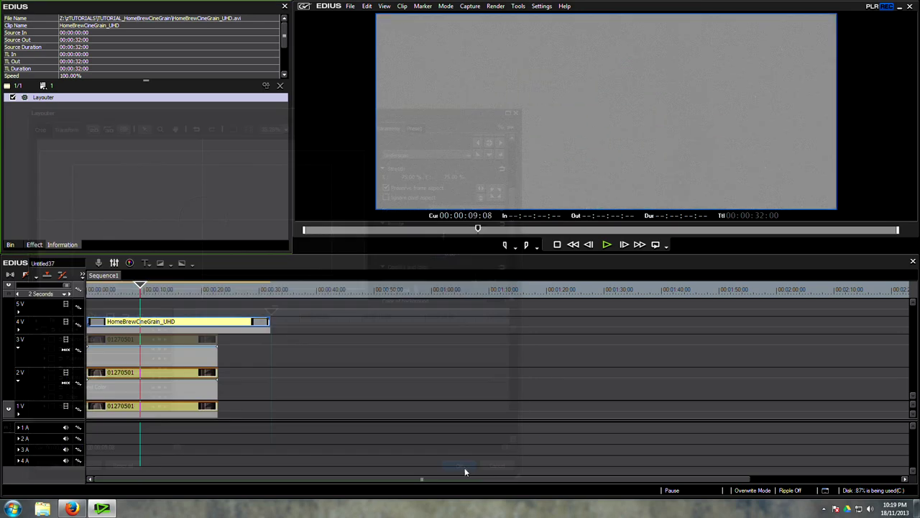
- Apply the Overlay blend keyer to the HomeBrewCineGrain_UHD clip on track 4V and select the clip
{"action": "left_click", "coordinate": [35, 244]}
{"action": "scroll", "coordinate": [122, 225], "scroll_direction": "down", "scroll_amount": 15}
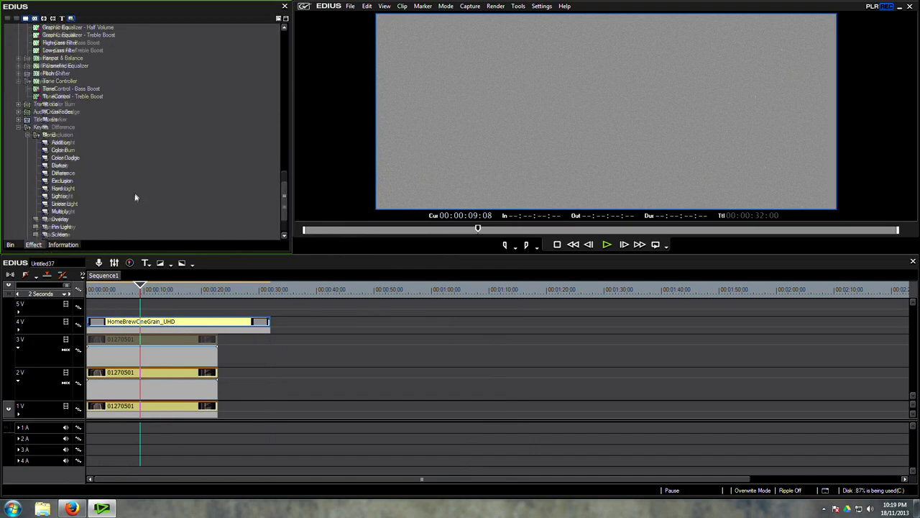
{"action": "left_click_drag", "start_coordinate": [60, 174], "coordinate": [153, 332]}
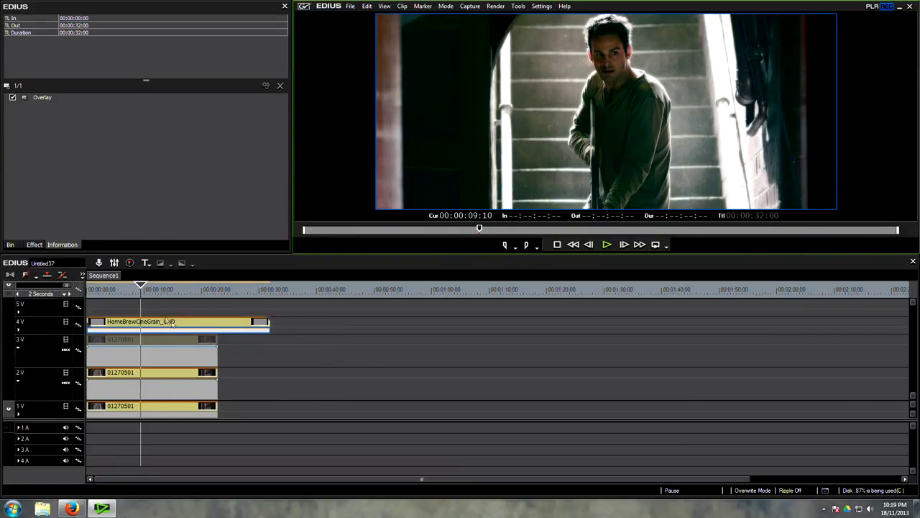
{"action": "left_click", "coordinate": [172, 324]}
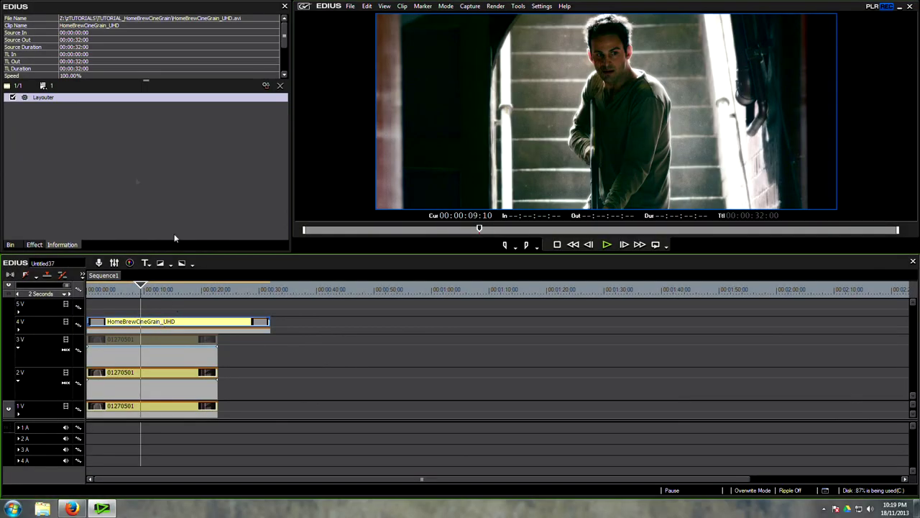